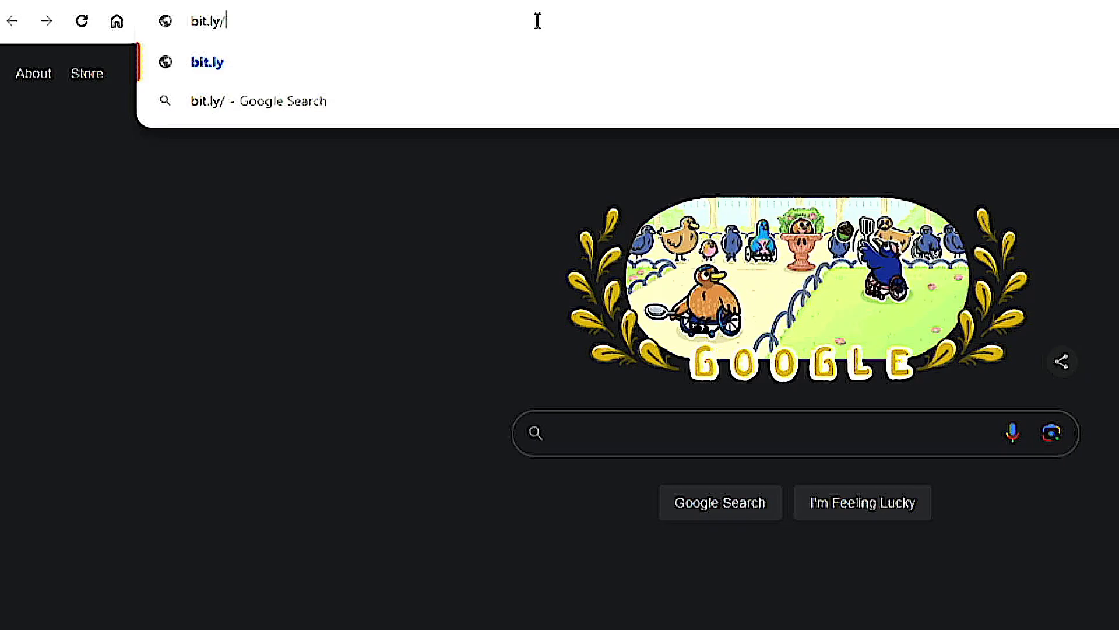
# Download the driver archive from bit.ly/LEKATO-SF240x.
pyautogui.write('LEKATO-')
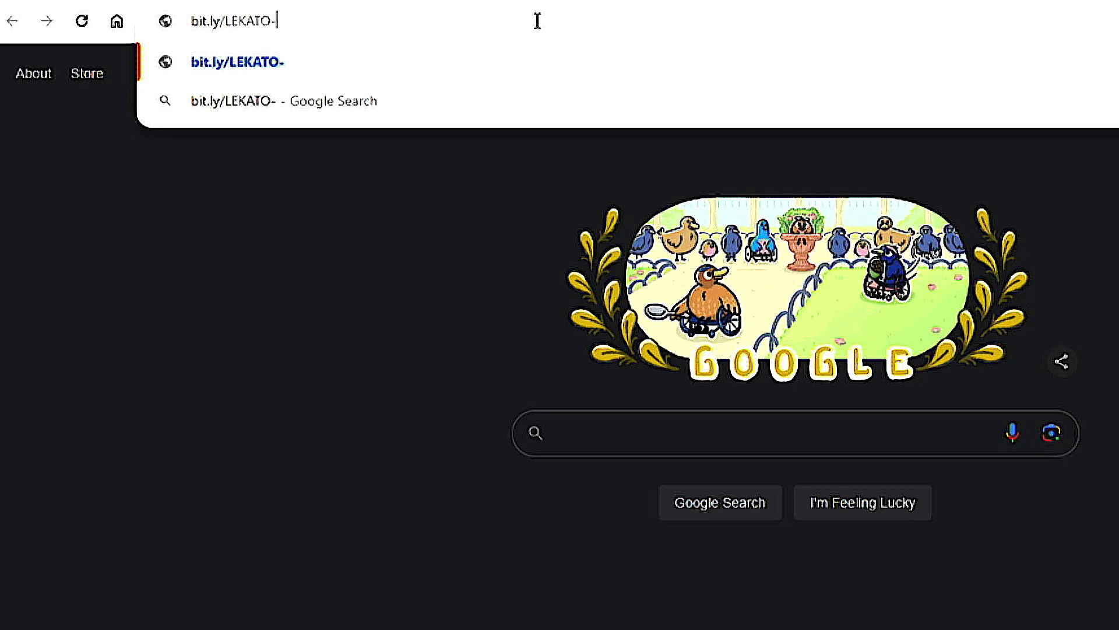
pyautogui.write('SF240x')
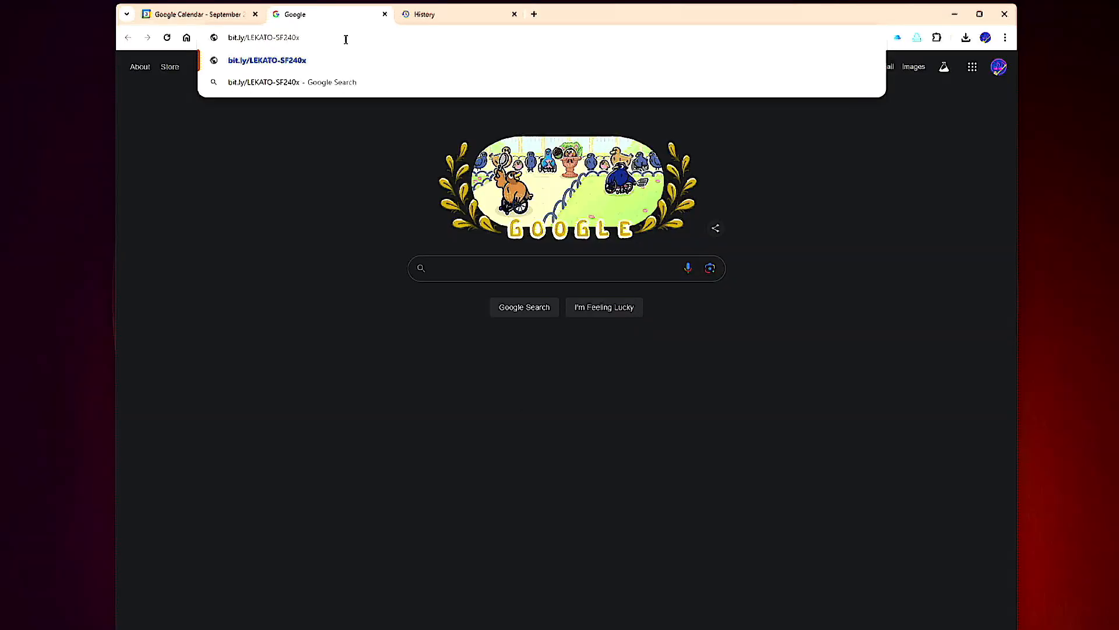
pyautogui.press('Return')
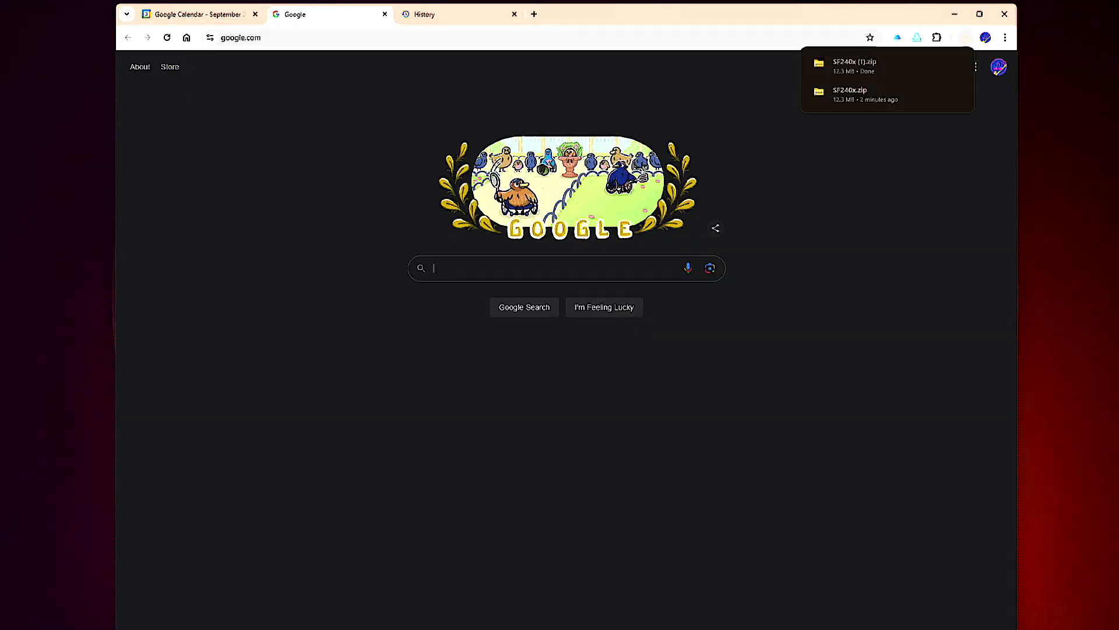
# Open the downloaded SF240x (1).zip archive and start extracting all of its files.
pyautogui.click(936, 64)
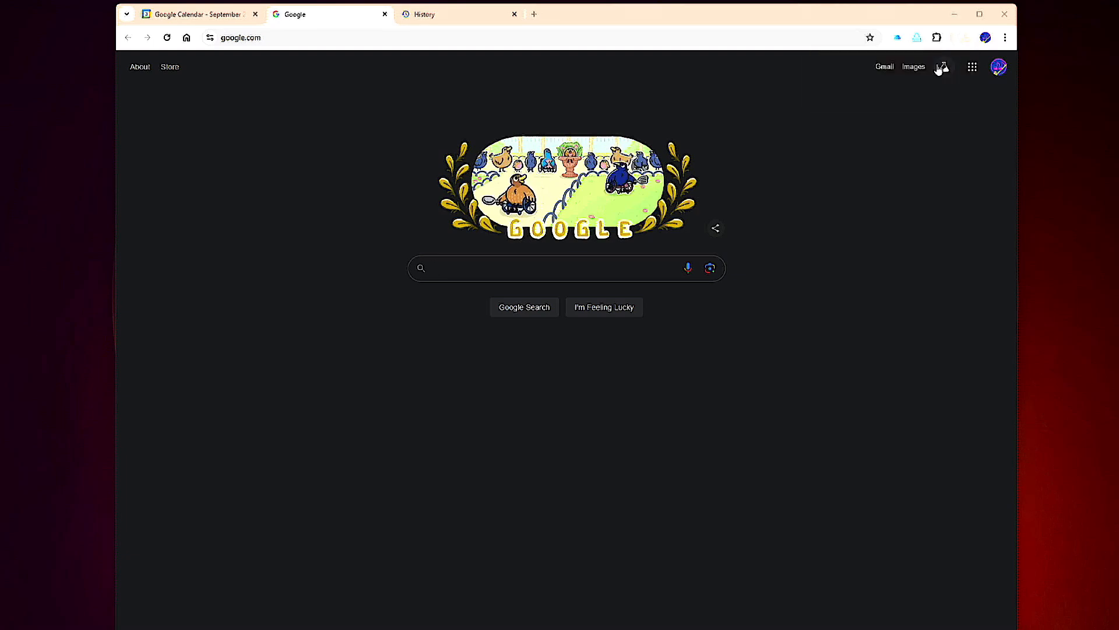
pyautogui.moveTo(997, 369); pyautogui.dragTo(855, 223)
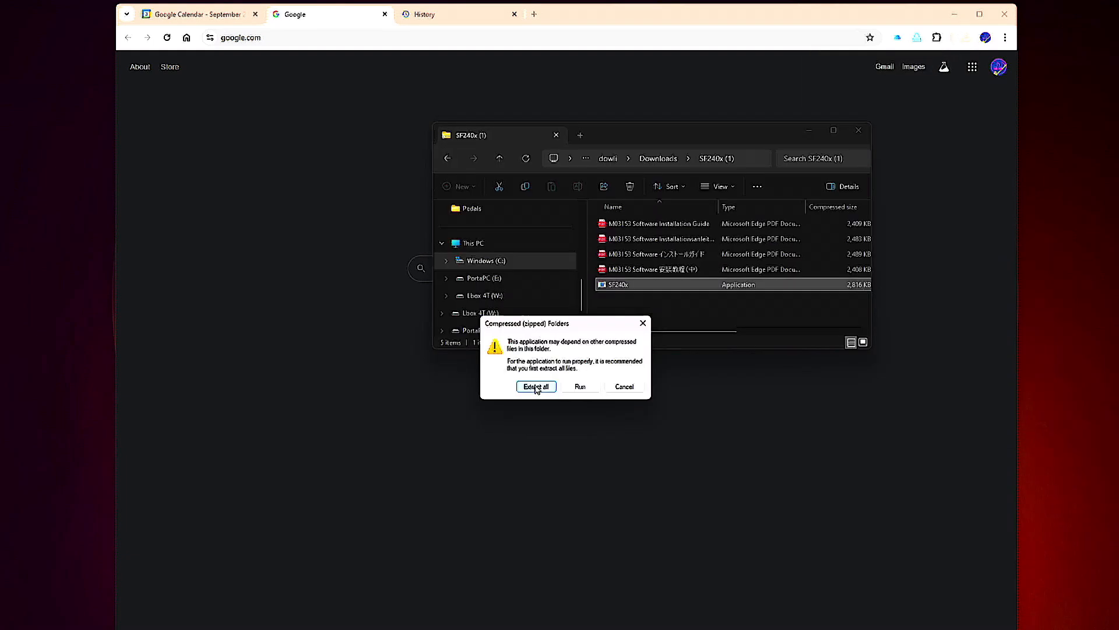
pyautogui.click(536, 387)
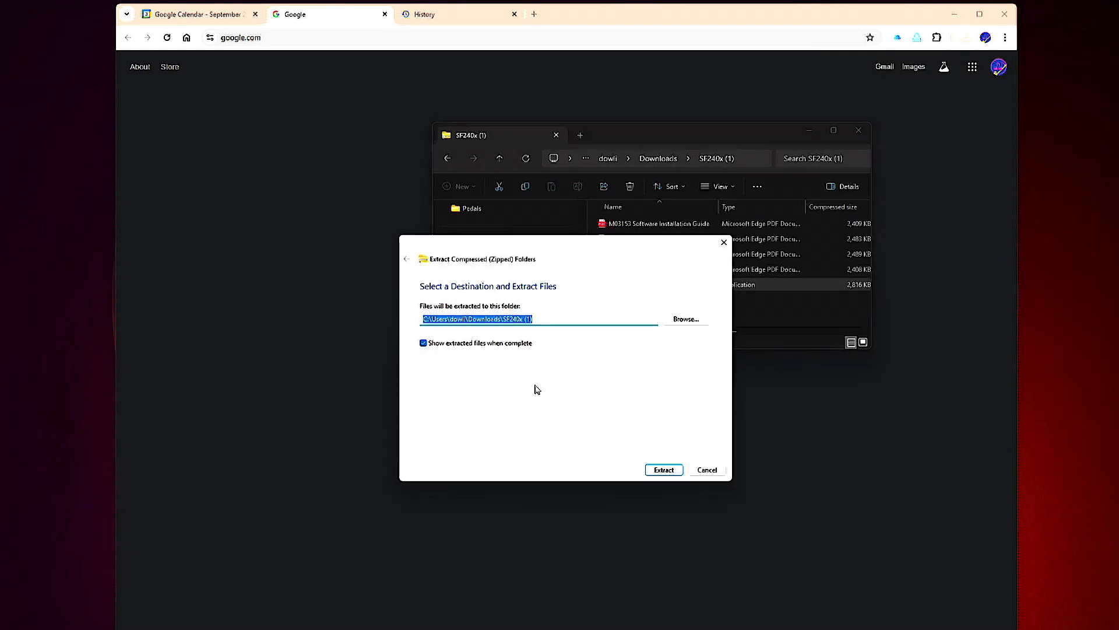
# Browse for the extraction destination and create a folder named "Lekato Driver" on the Desktop.
pyautogui.click(686, 320)
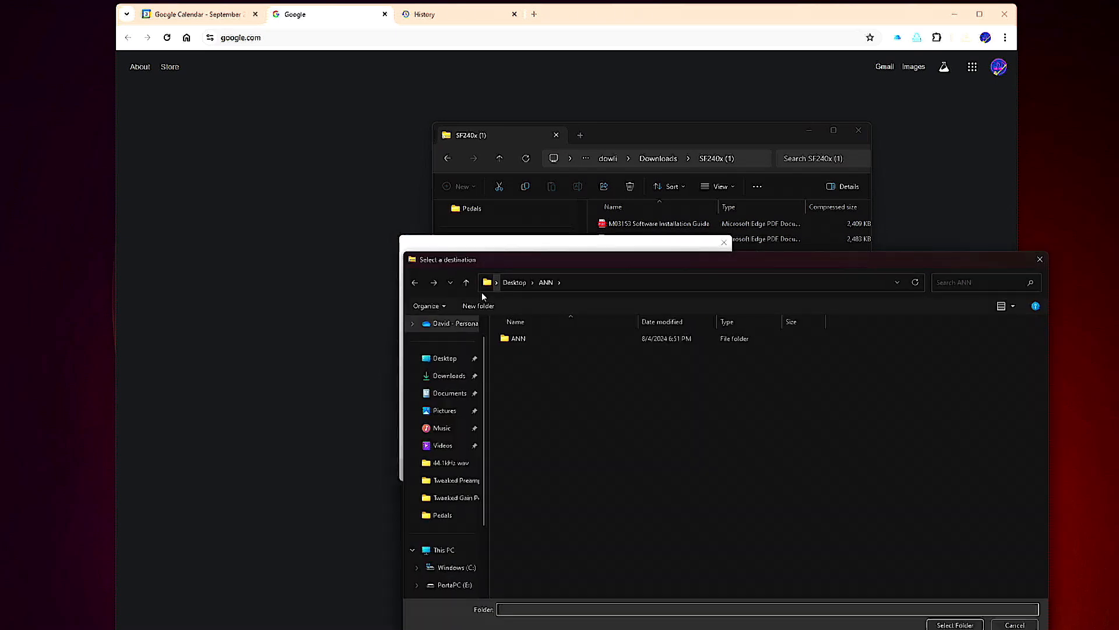
pyautogui.click(514, 283)
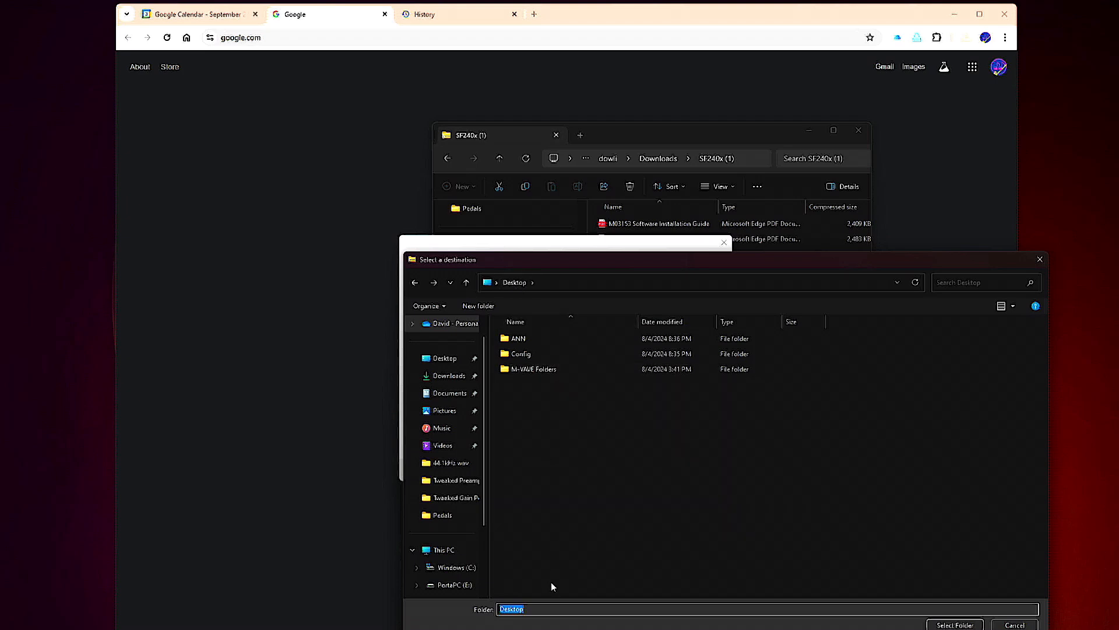
pyautogui.click(573, 608)
pyautogui.click(514, 282)
pyautogui.rightClick(556, 400)
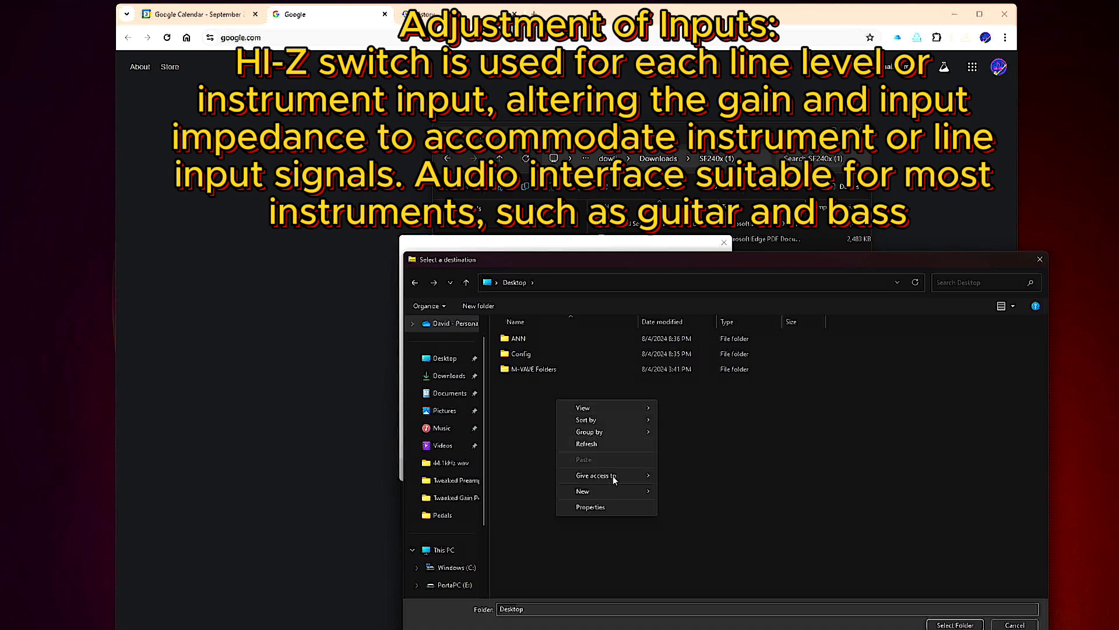
pyautogui.moveTo(616, 492)
pyautogui.click(683, 492)
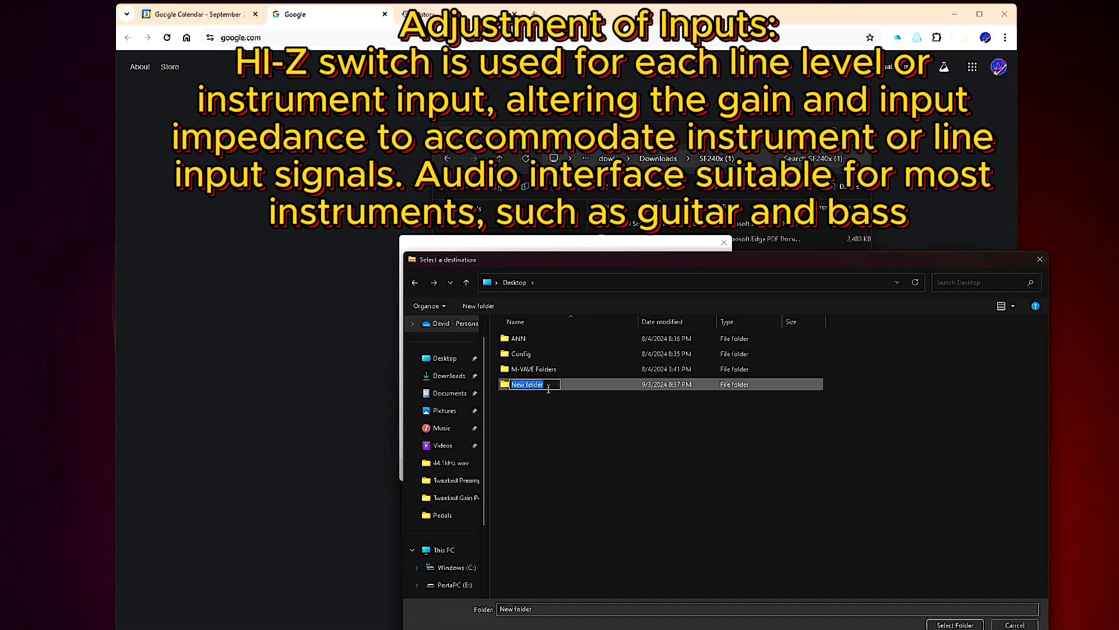
pyautogui.write('Lekat')
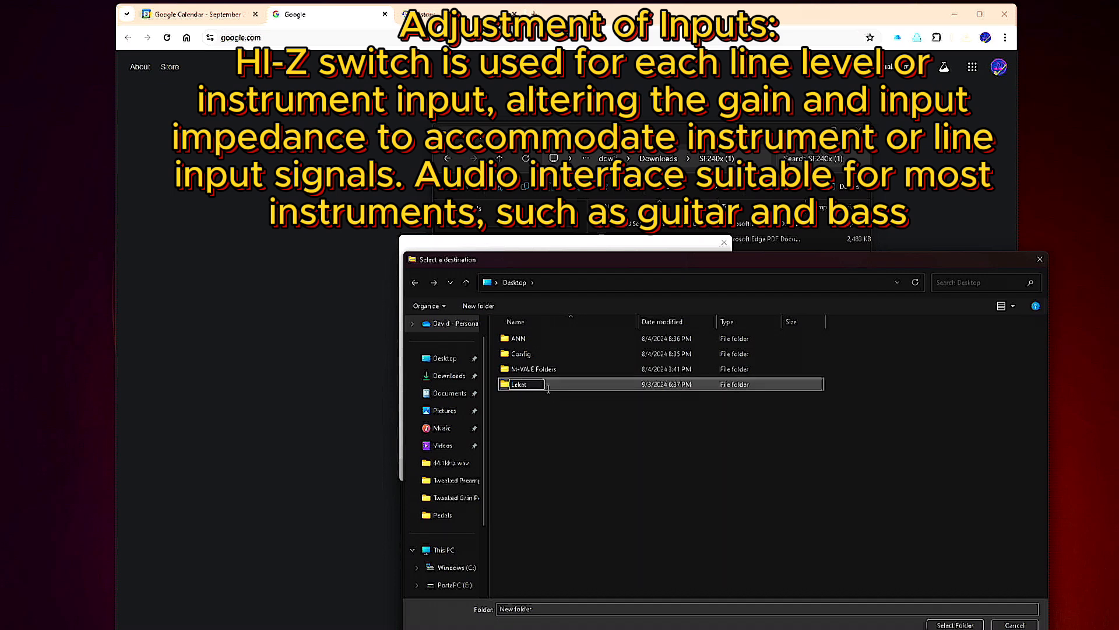
pyautogui.write('o Dri')
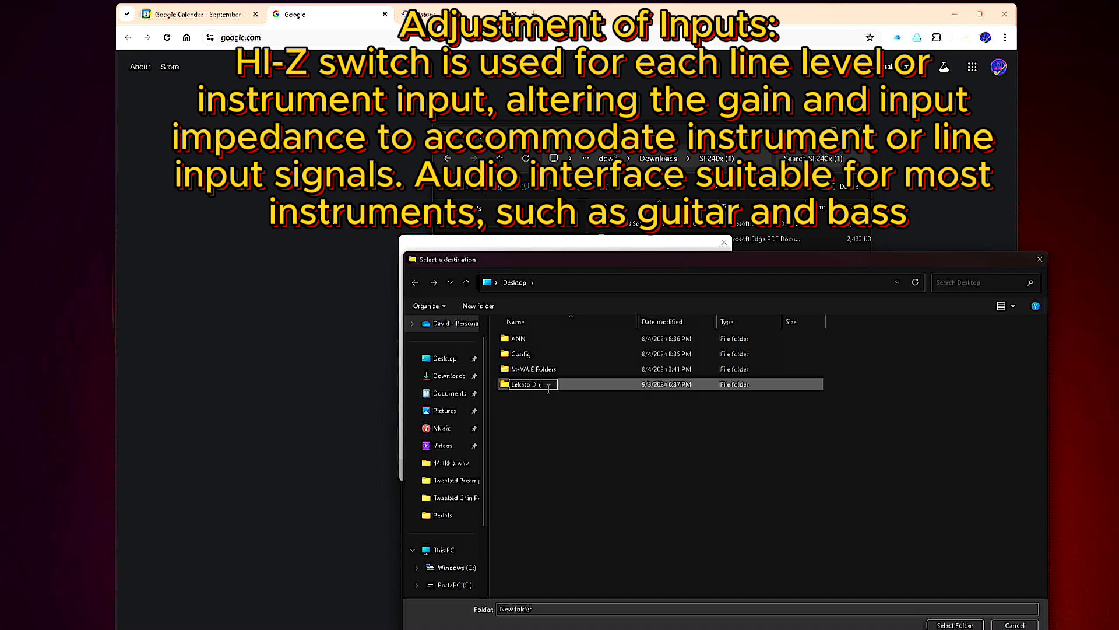
pyautogui.write('ver')
pyautogui.press('Return')
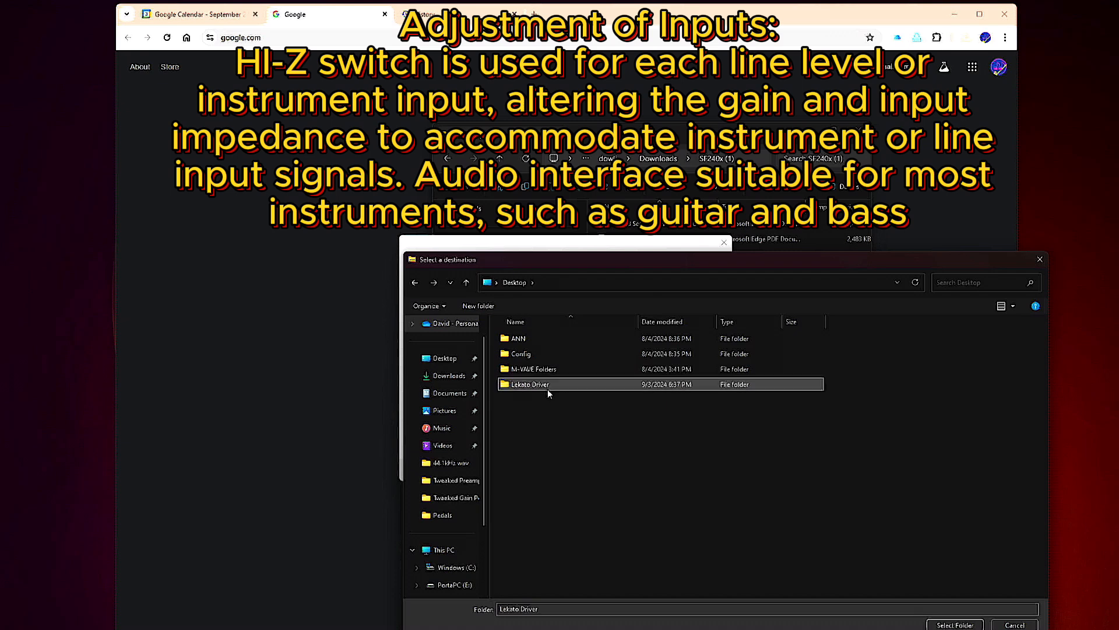
# Choose the Lekato Driver folder as the destination and extract the archive's files into it.
pyautogui.doubleClick(508, 387)
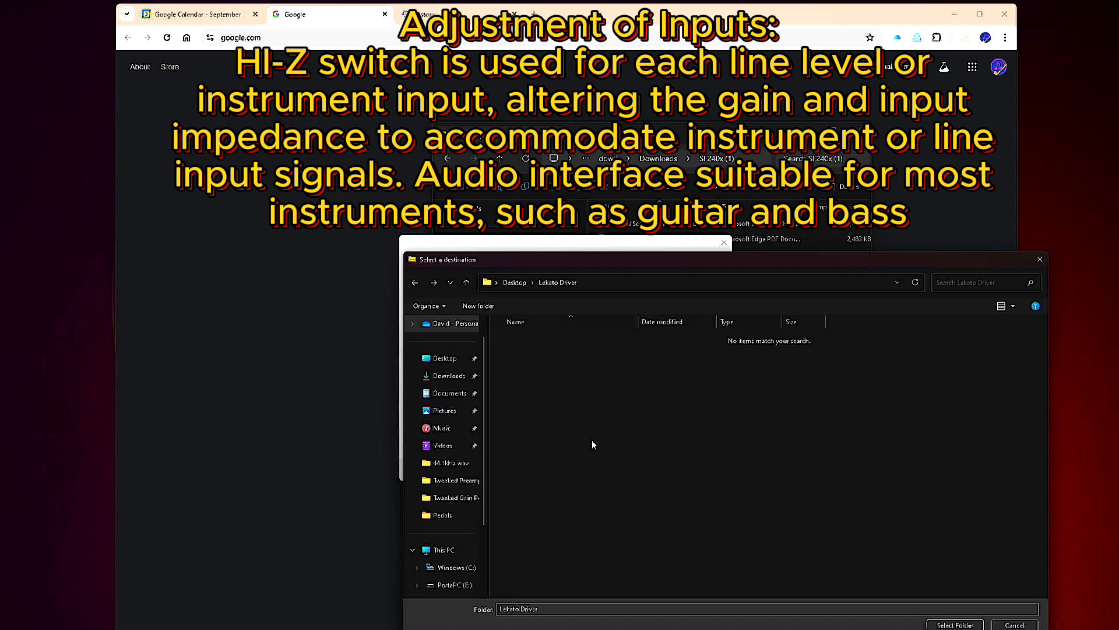
pyautogui.click(955, 624)
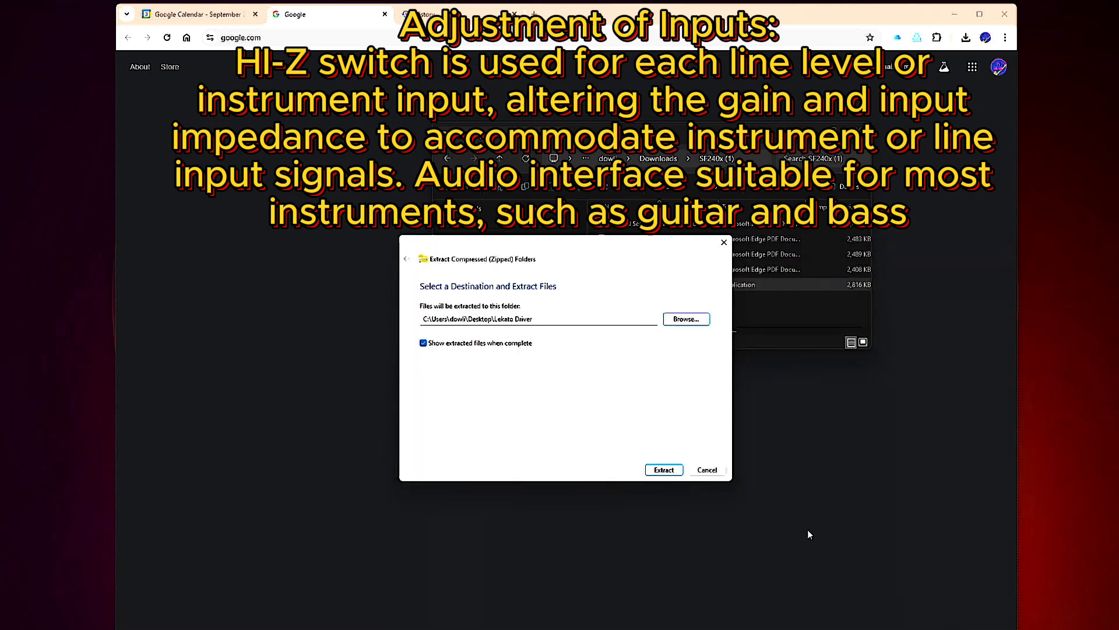
pyautogui.click(664, 470)
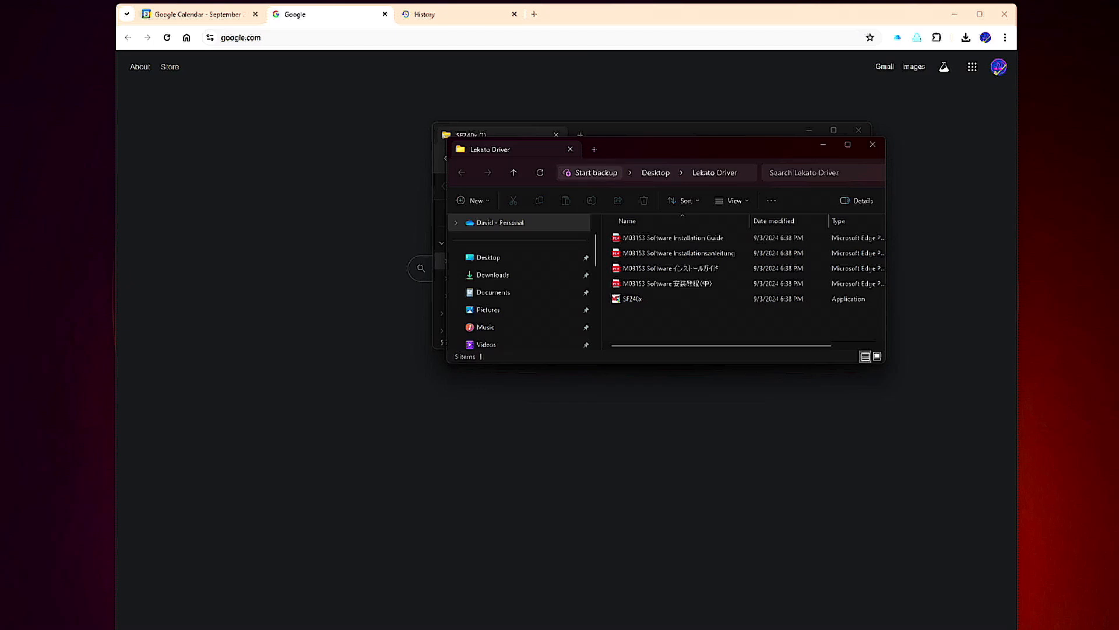
# Put the browser away, run the SF240x application from the Lekato Driver folder and allow it to make changes to the device.
pyautogui.click(996, 19)
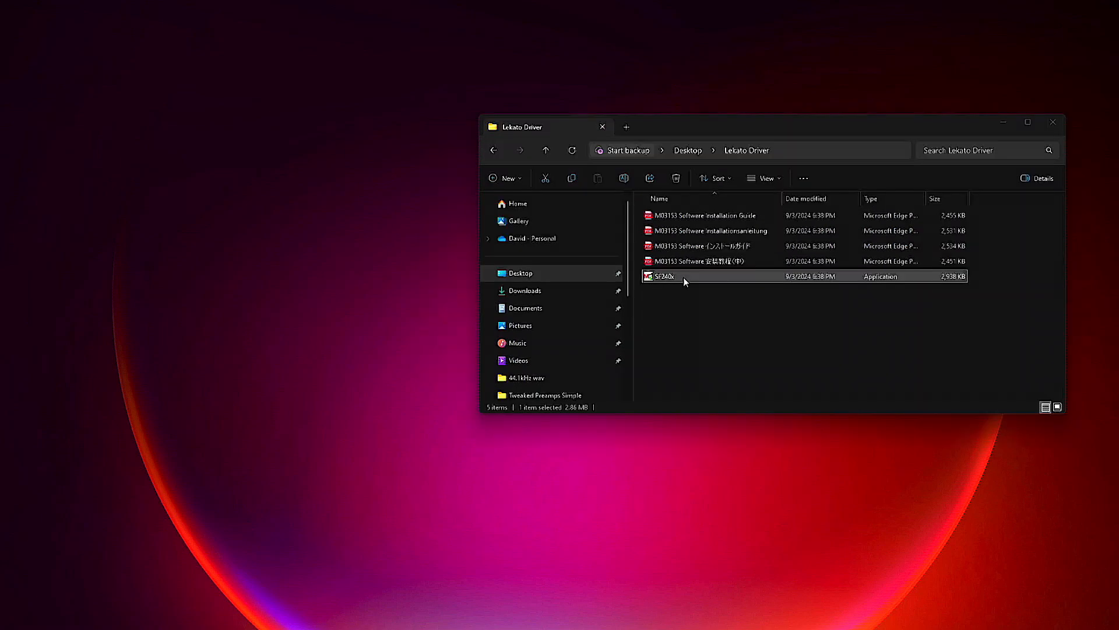
pyautogui.doubleClick(670, 279)
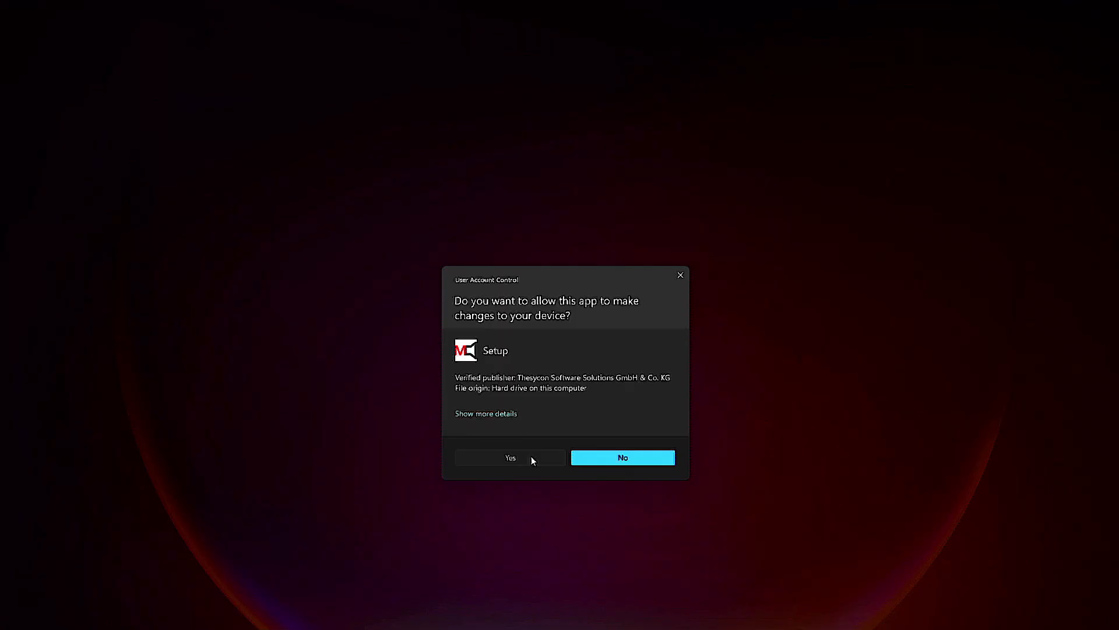
pyautogui.click(531, 456)
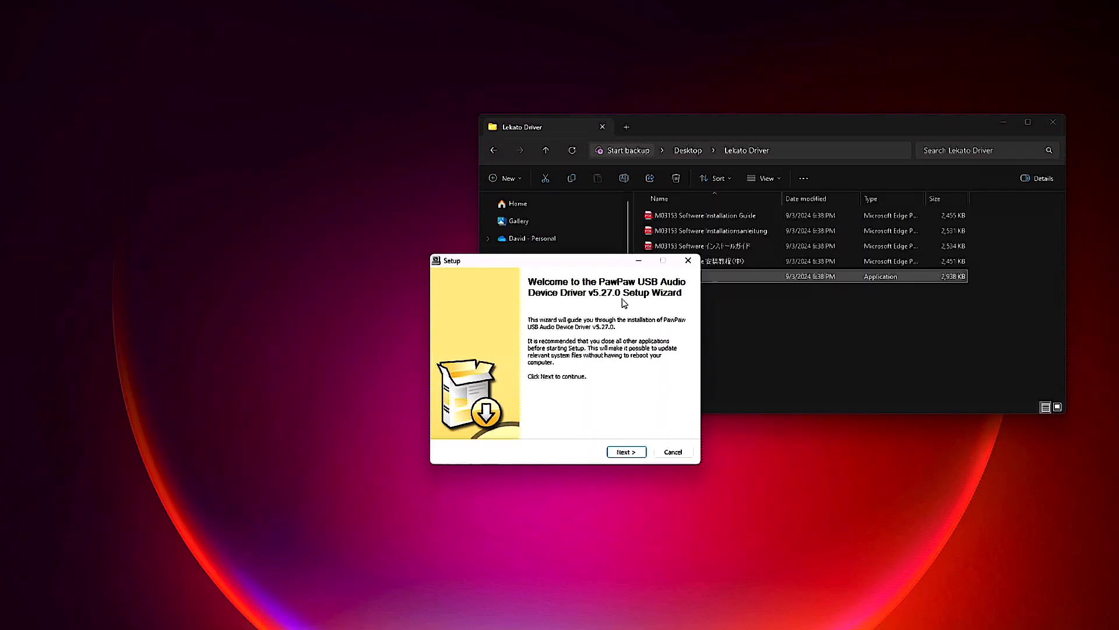
# Install PawPaw USB Audio Device Driver v5.27.0 in the default folder, accepting removal of the existing version, and finish the setup wizard.
pyautogui.click(628, 451)
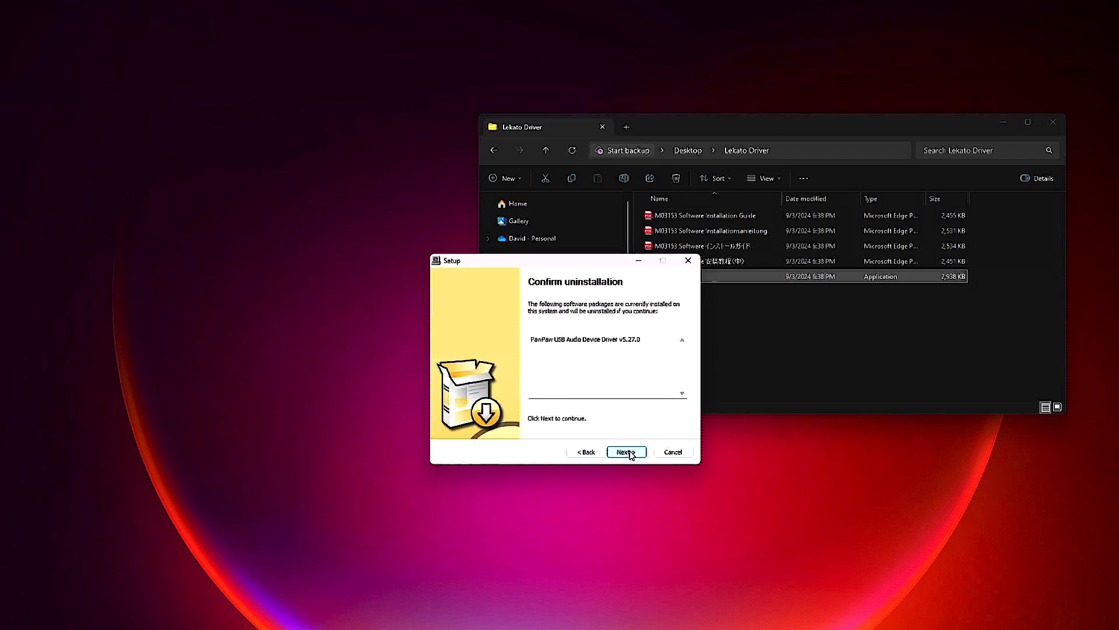
pyautogui.click(628, 452)
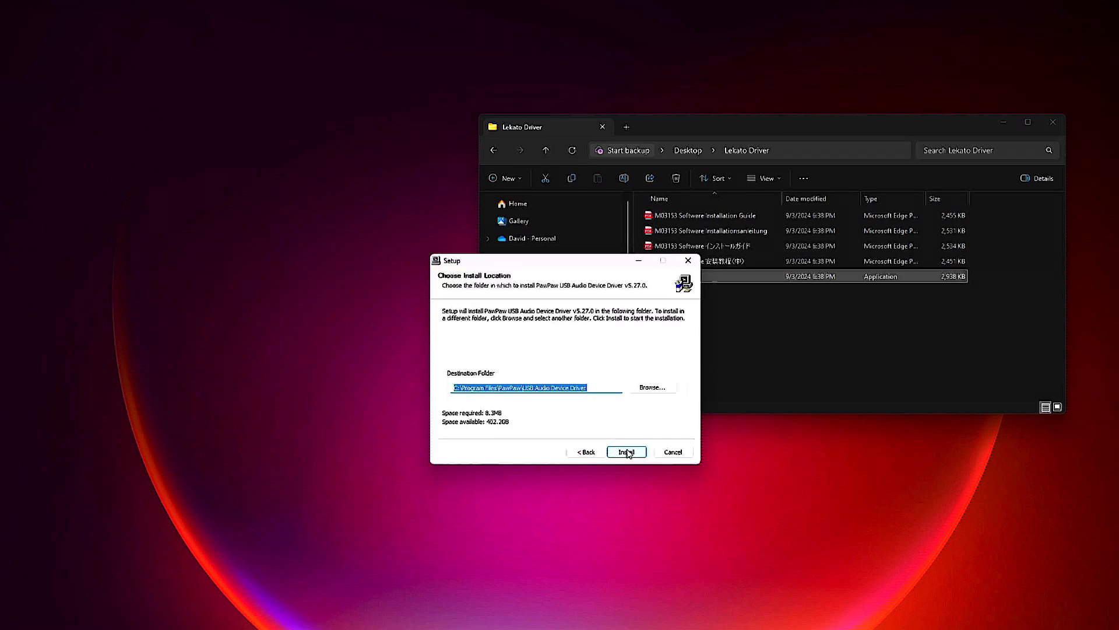
pyautogui.click(628, 453)
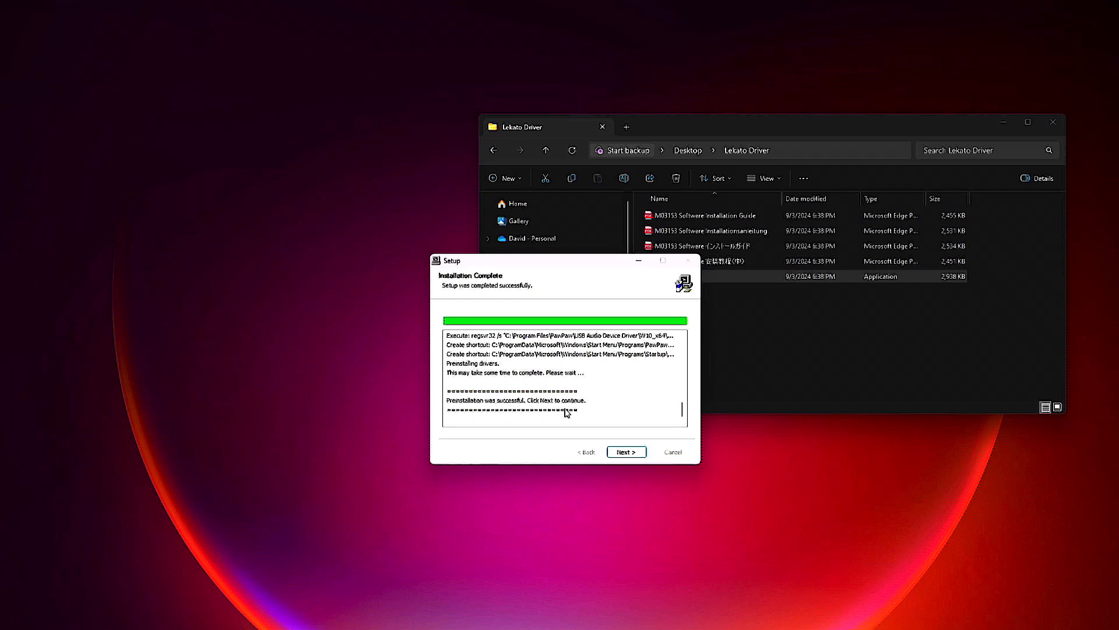
pyautogui.click(626, 451)
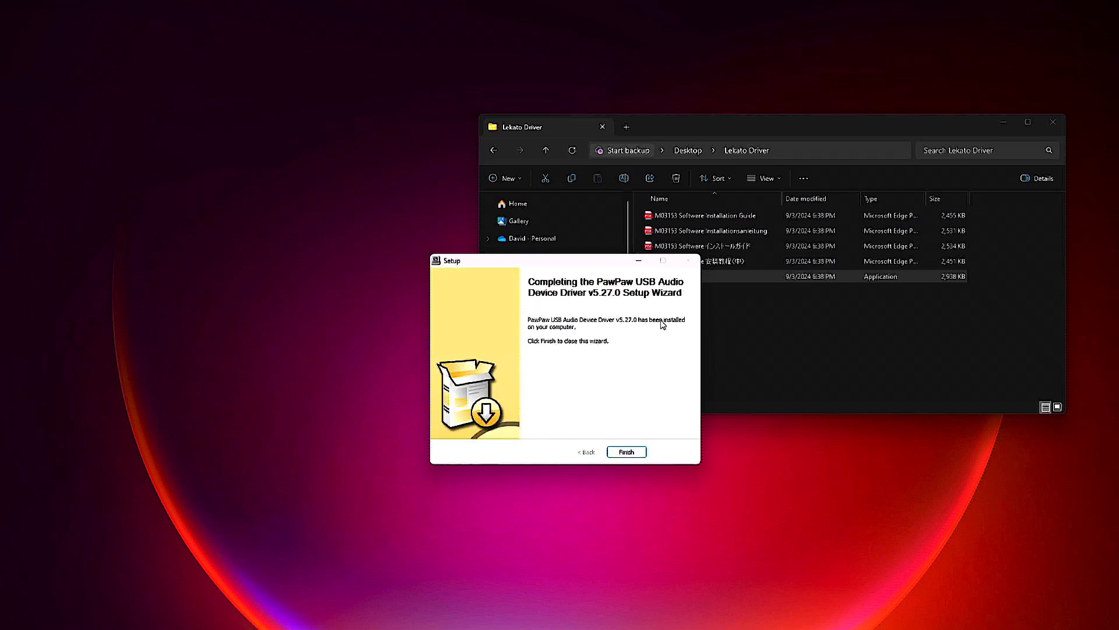
pyautogui.click(633, 454)
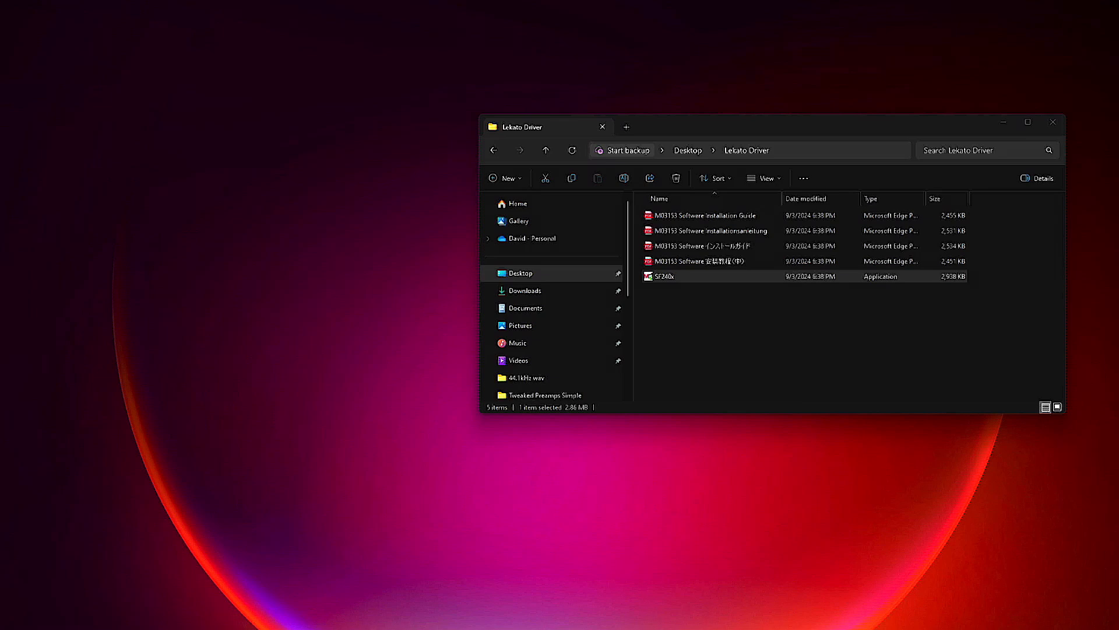
# Switch to Chrome and search Google for "obs studio".
pyautogui.click(618, 628)
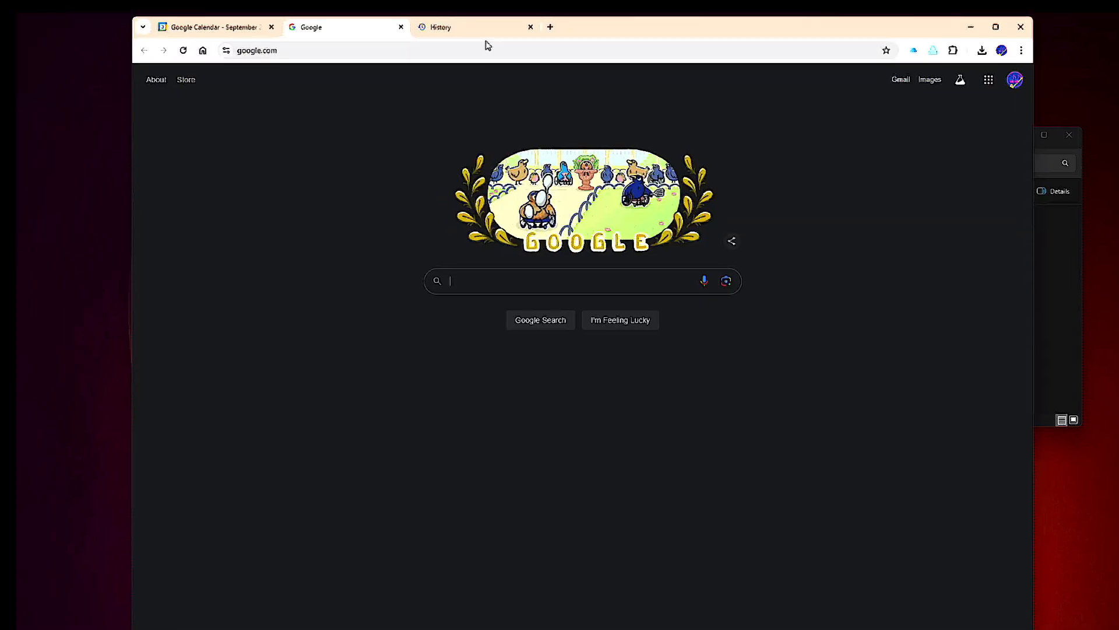
pyautogui.click(522, 279)
pyautogui.write('OBS')
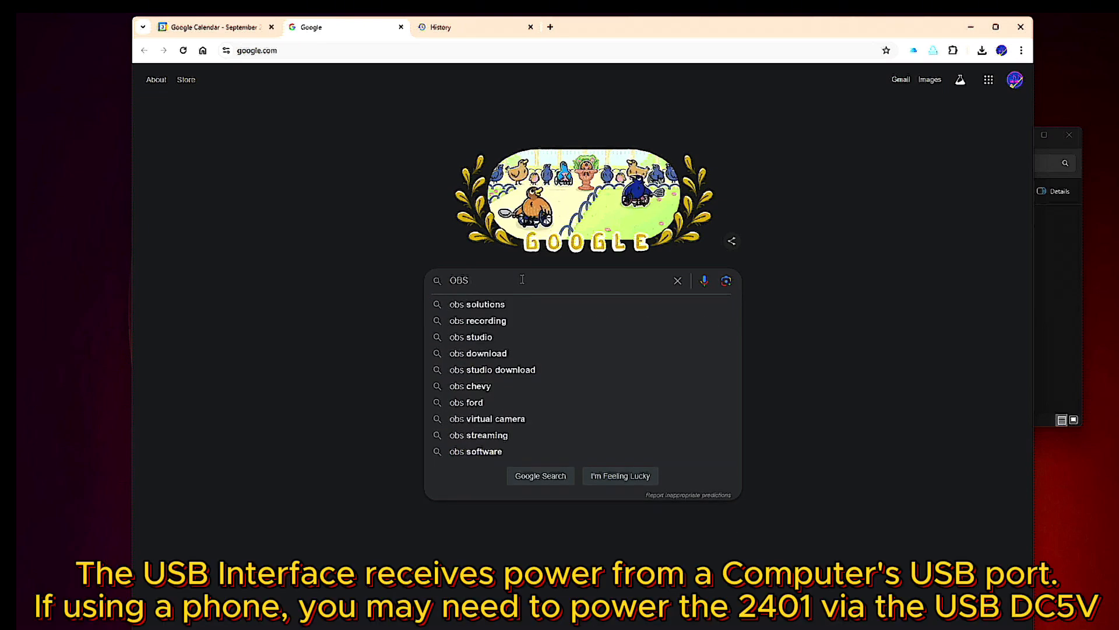
pyautogui.click(485, 341)
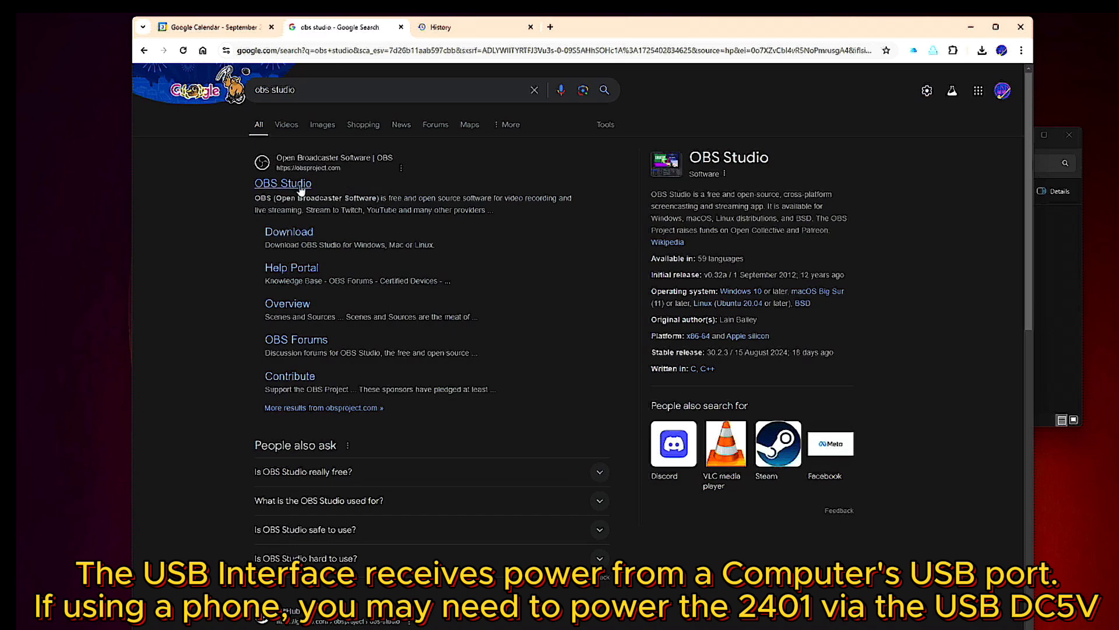
pyautogui.scroll(-1, 418, 444)
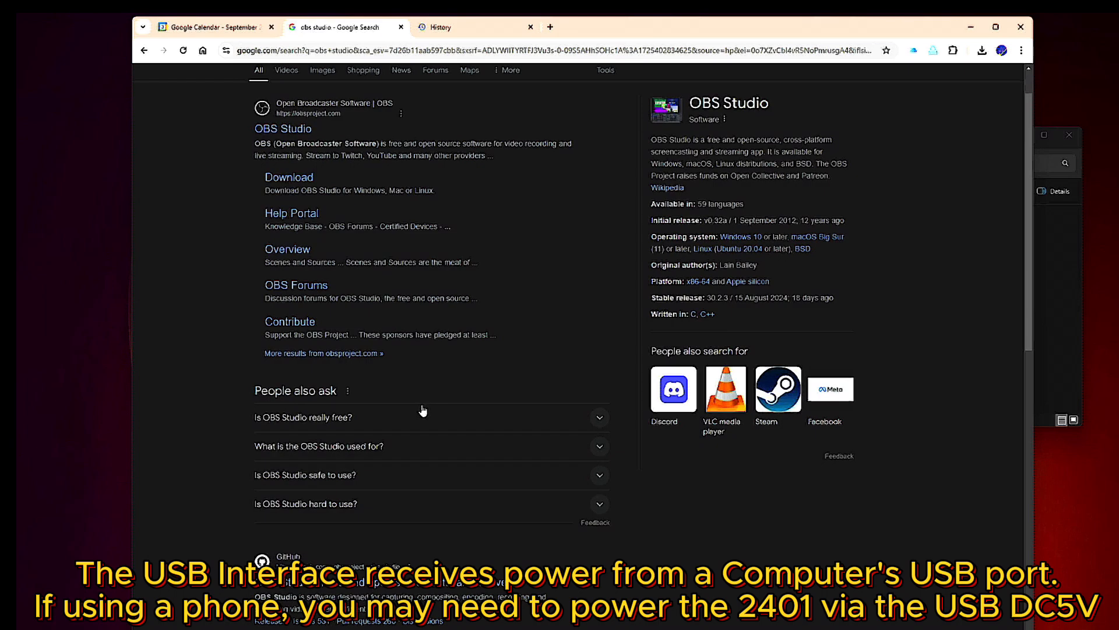
pyautogui.scroll(1, 423, 411)
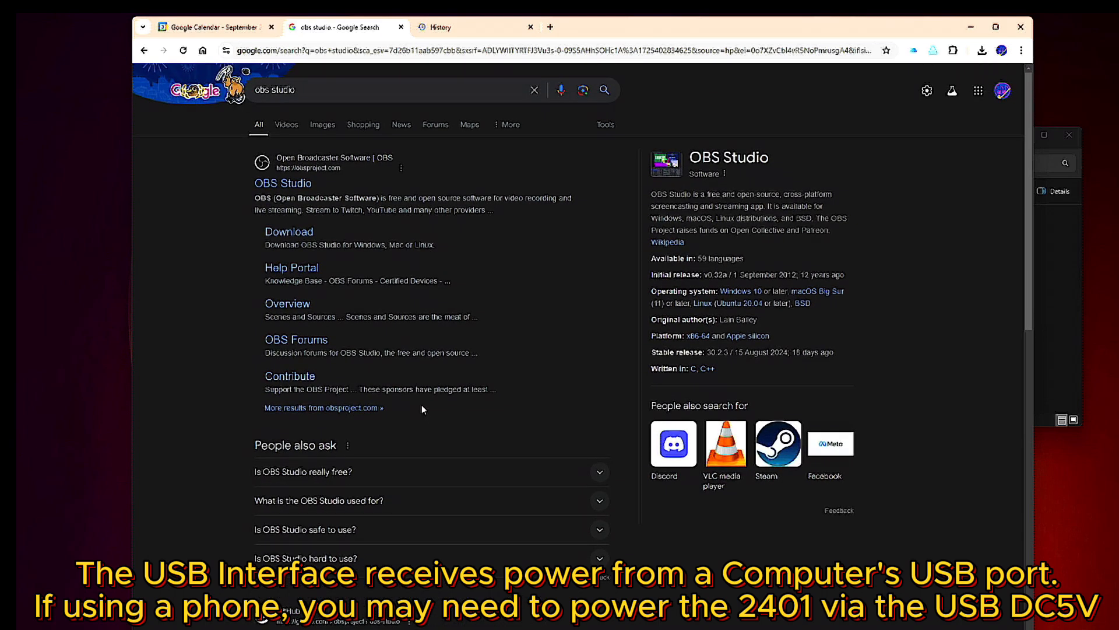
pyautogui.scroll(-4, 422, 409)
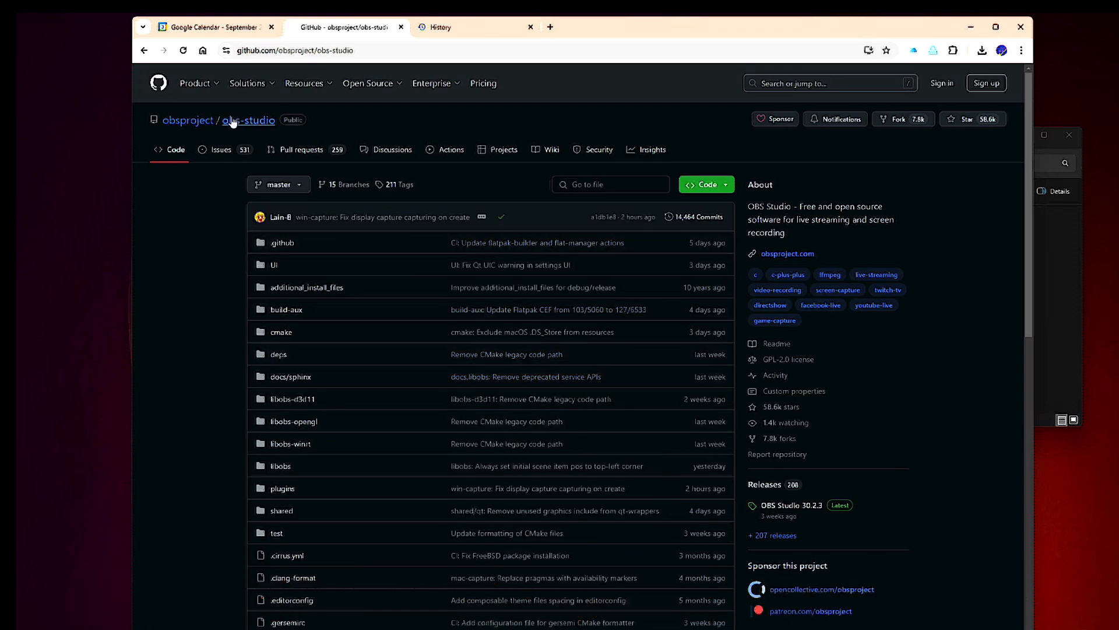
pyautogui.click(144, 52)
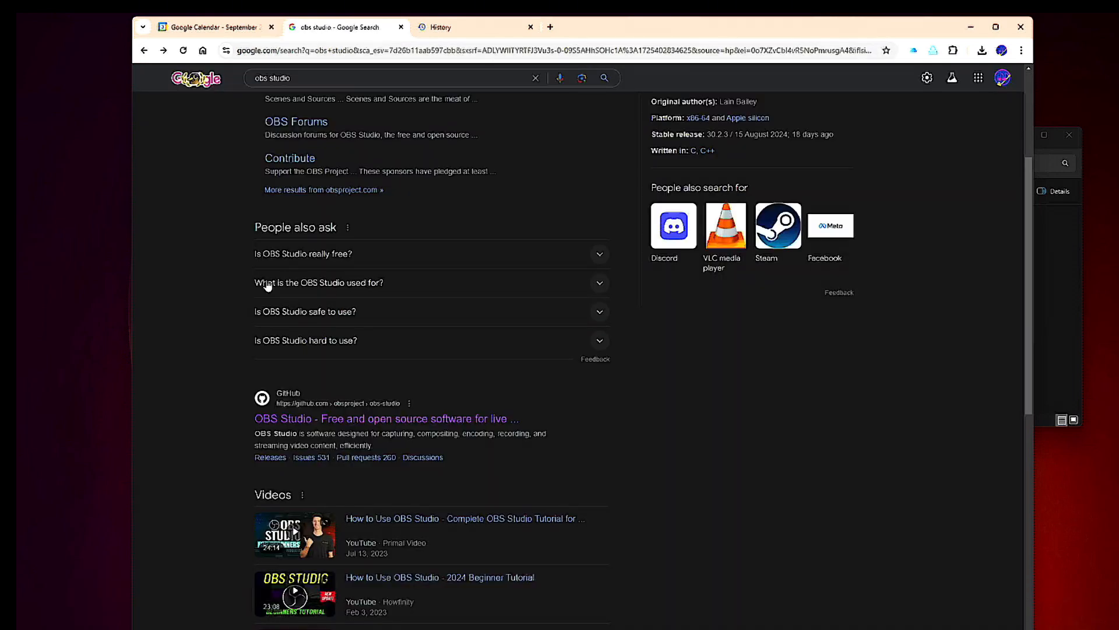
# Open the official OBS Studio site, obsproject.com, from the search results and download the Windows installer.
pyautogui.scroll(4, 208, 292)
pyautogui.click(280, 182)
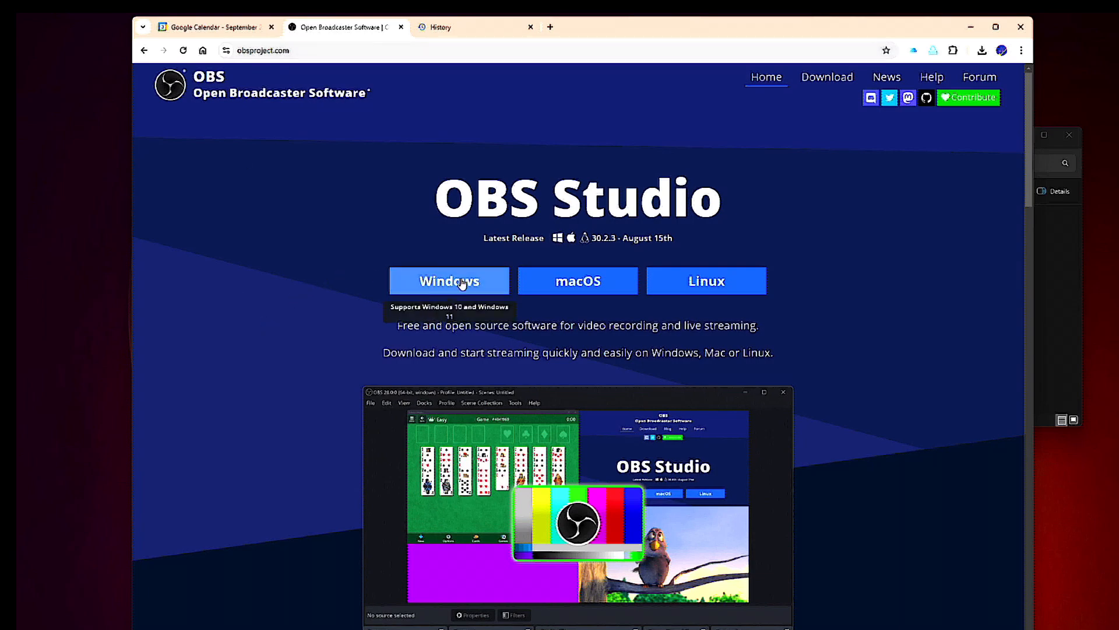
pyautogui.scroll(-7, 458, 330)
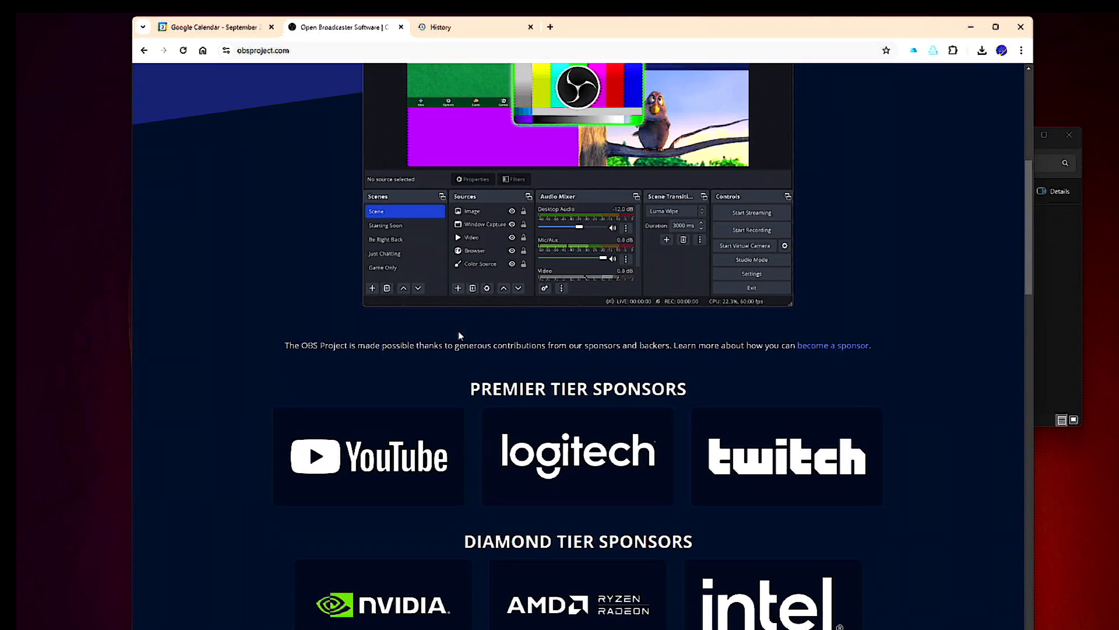
pyautogui.scroll(6, 458, 331)
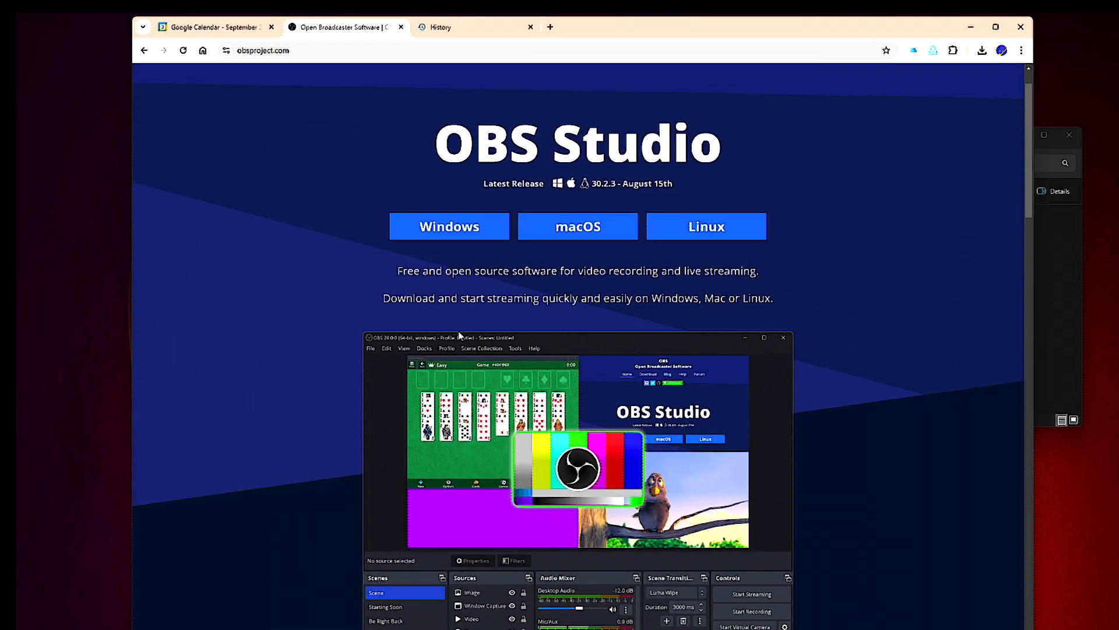
pyautogui.click(450, 231)
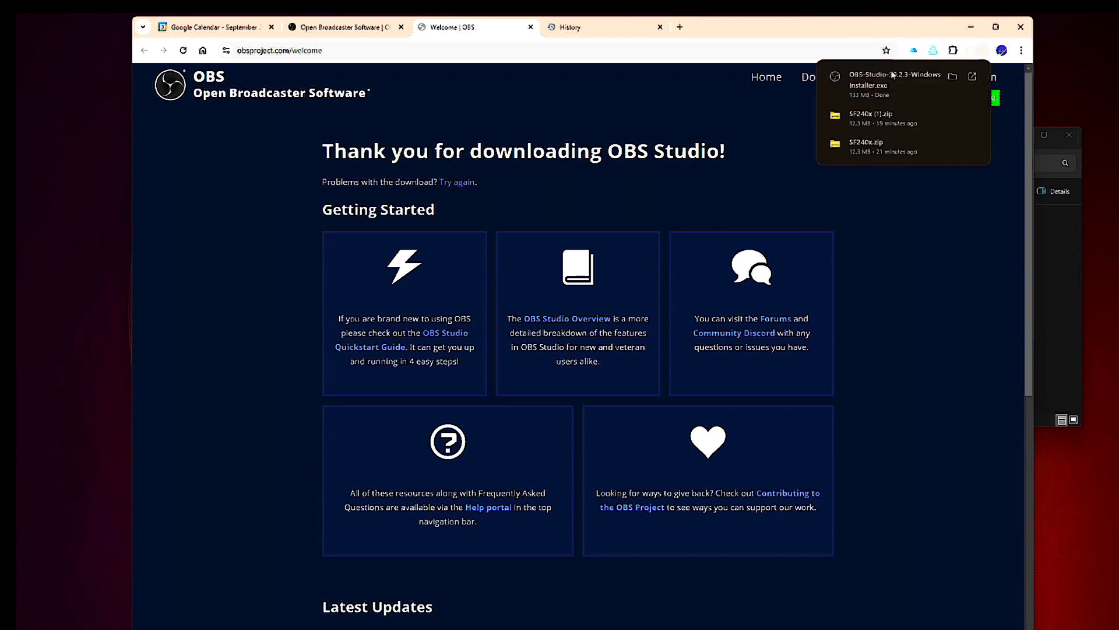
# Run OBS-Studio-30.2.3-Windows-Installer from the Downloads folder and allow it to make changes to the device.
pyautogui.click(952, 76)
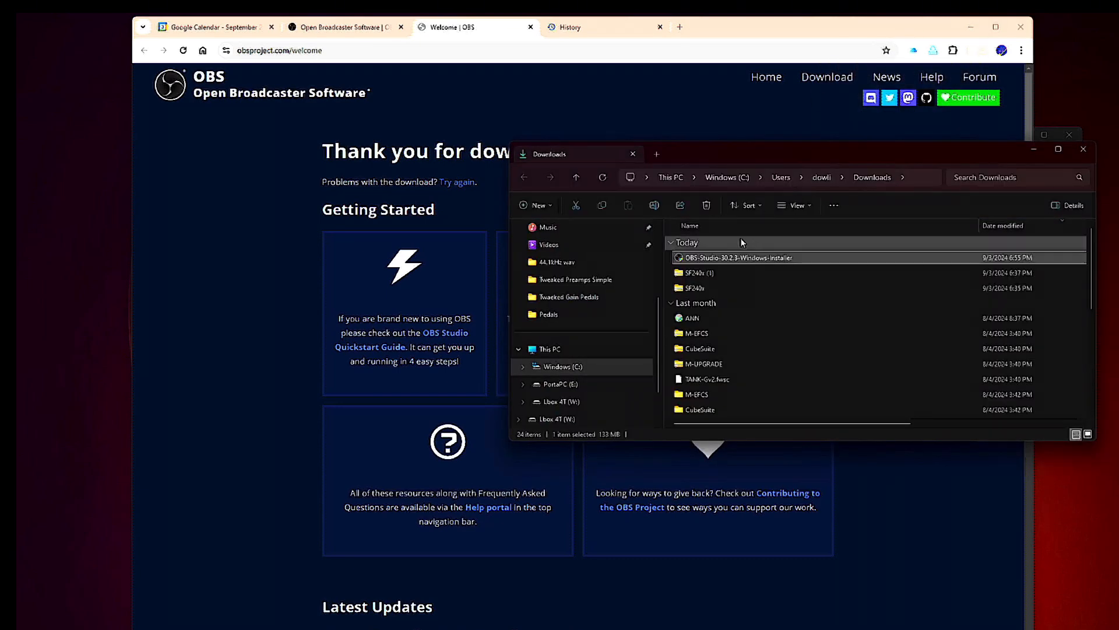
pyautogui.doubleClick(725, 260)
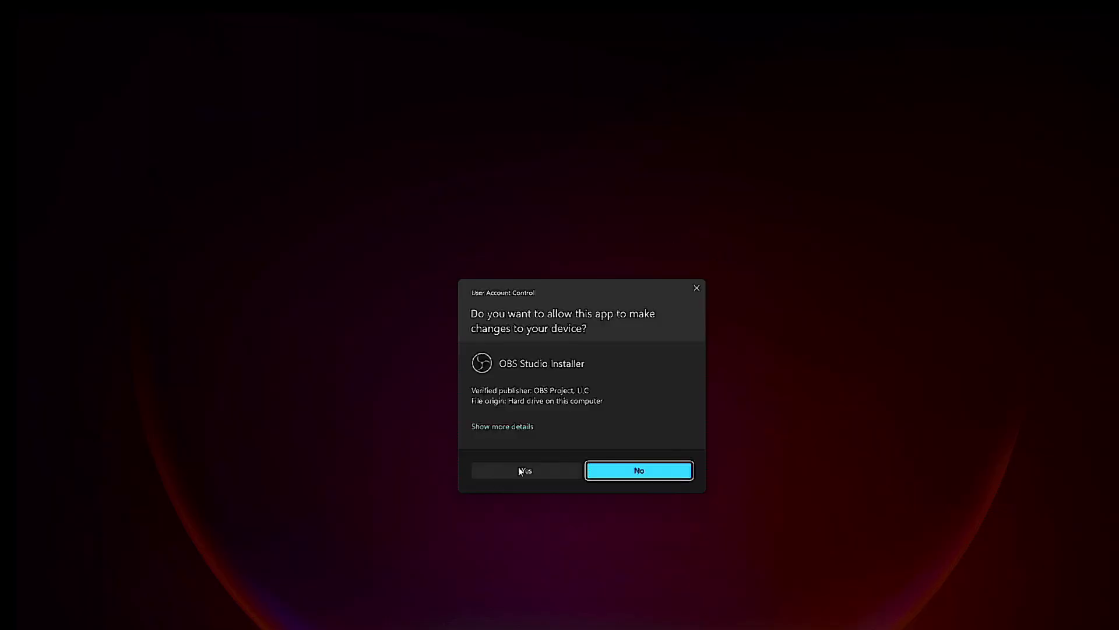
pyautogui.click(521, 470)
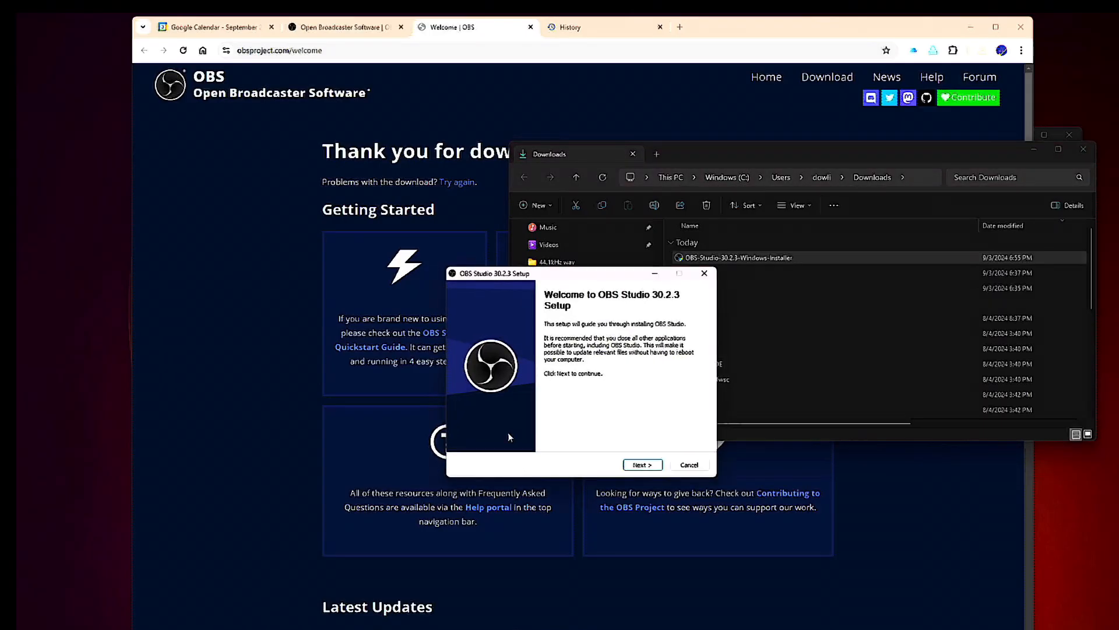
# Install OBS Studio 30.2.3 in the default obs-studio folder and finish setup with the launch option enabled.
pyautogui.click(644, 466)
pyautogui.click(645, 465)
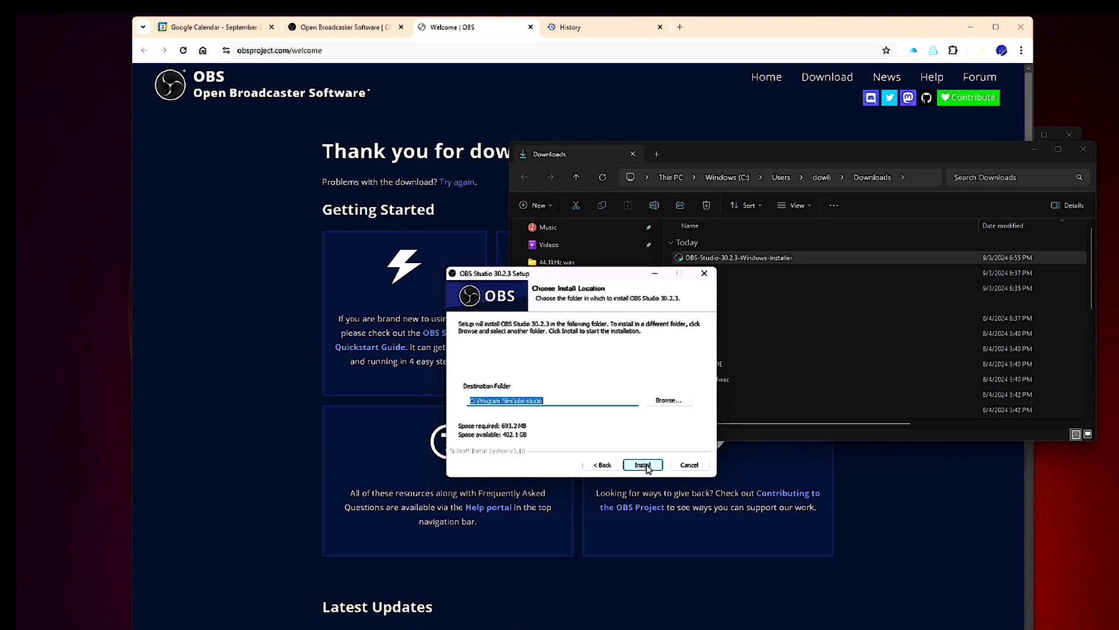
pyautogui.click(643, 465)
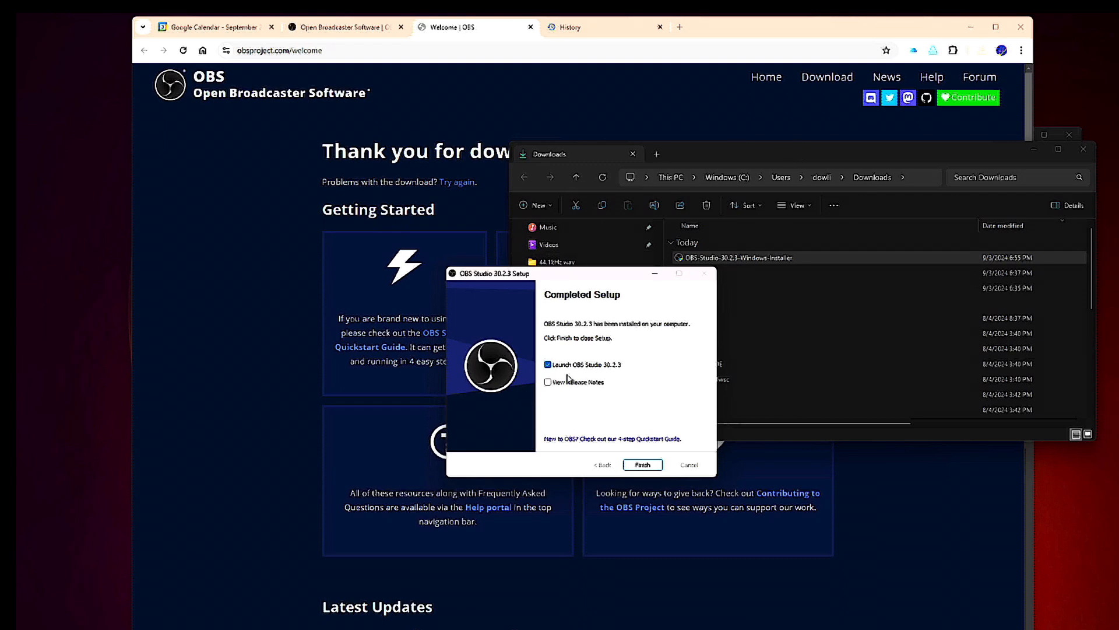
pyautogui.click(643, 465)
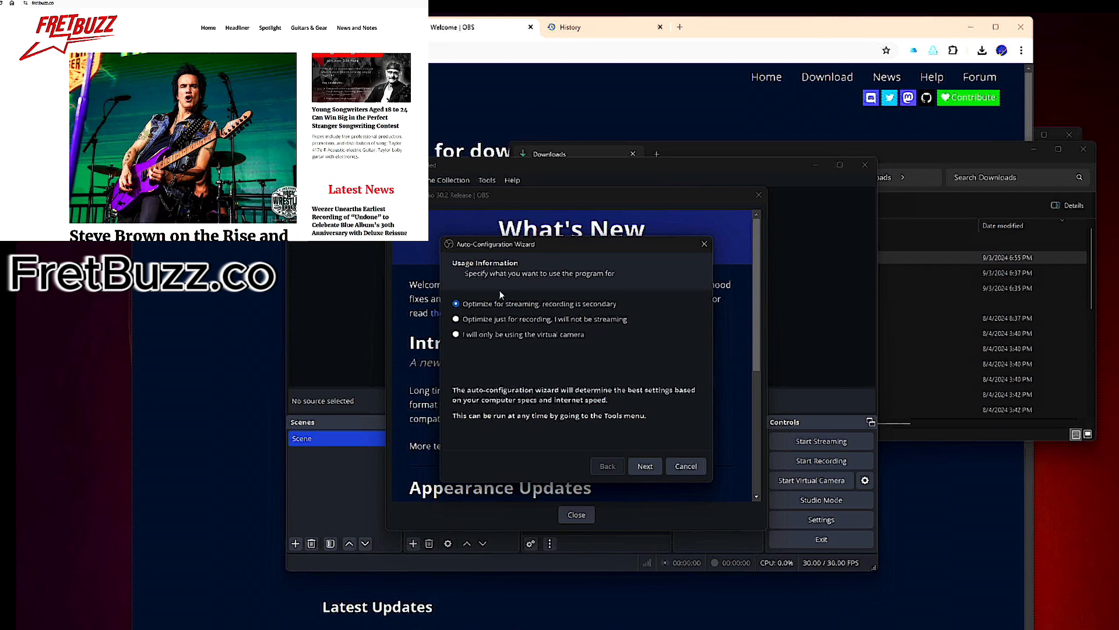
# In the Auto-Configuration Wizard, choose to optimize just for recording without streaming and continue to the video settings.
pyautogui.click(460, 321)
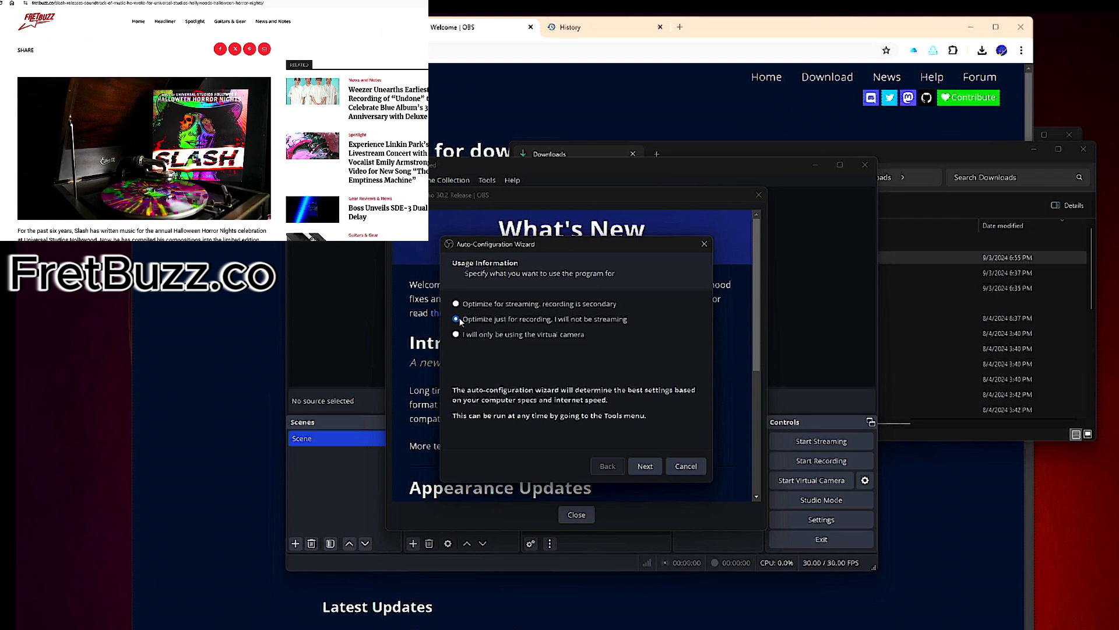
pyautogui.click(456, 303)
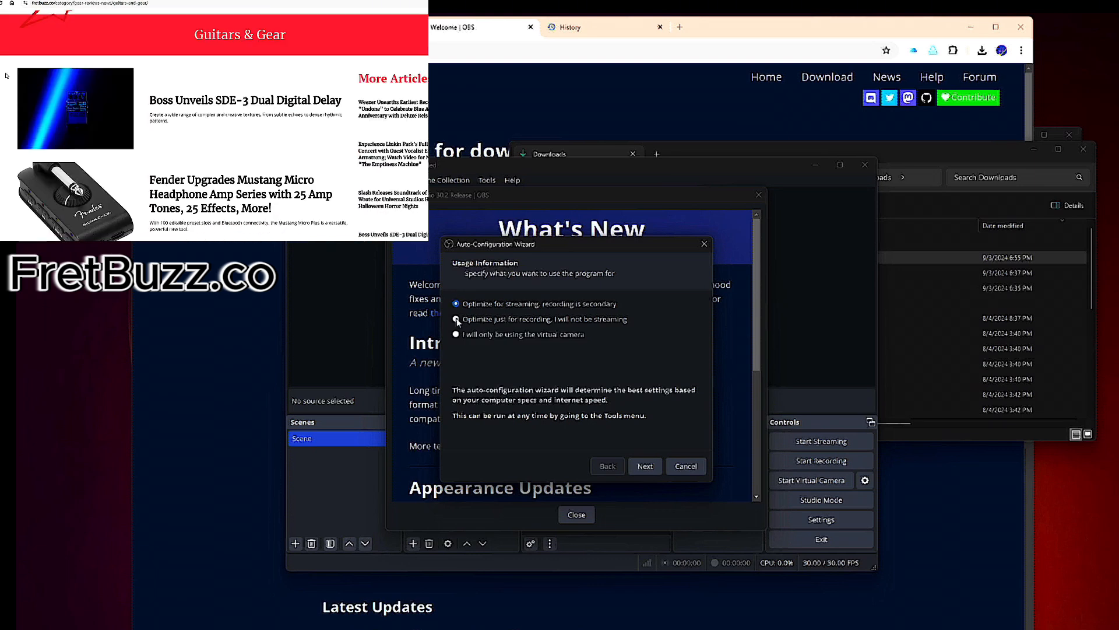
pyautogui.click(456, 319)
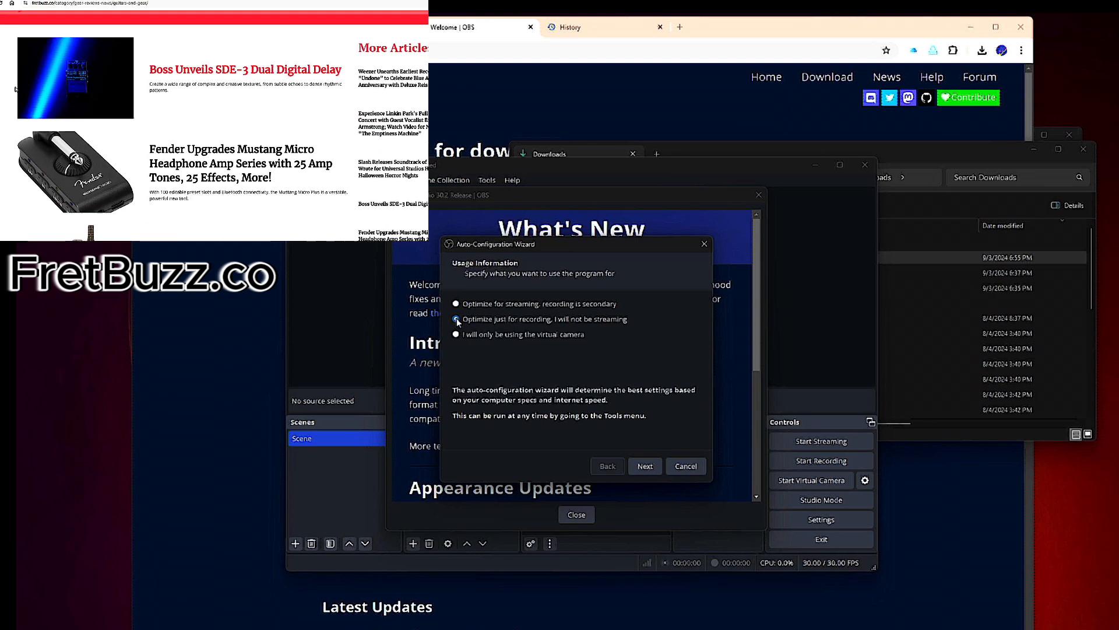
pyautogui.click(645, 466)
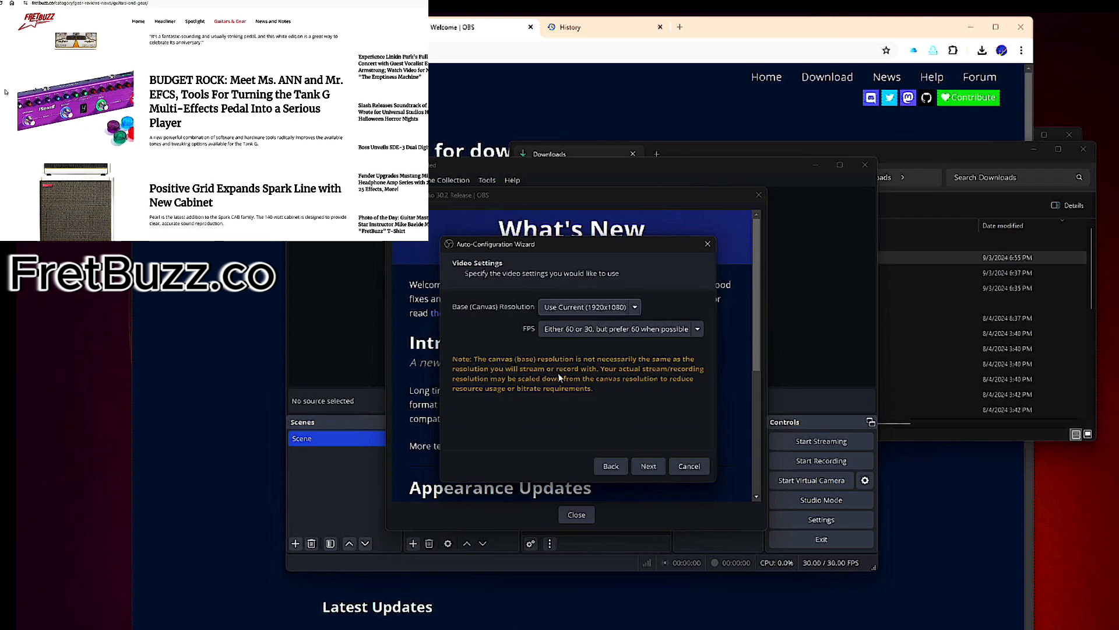
# Keep the current 1920x1080 base resolution, apply the wizard's settings, and dismiss the What's New notes.
pyautogui.click(636, 307)
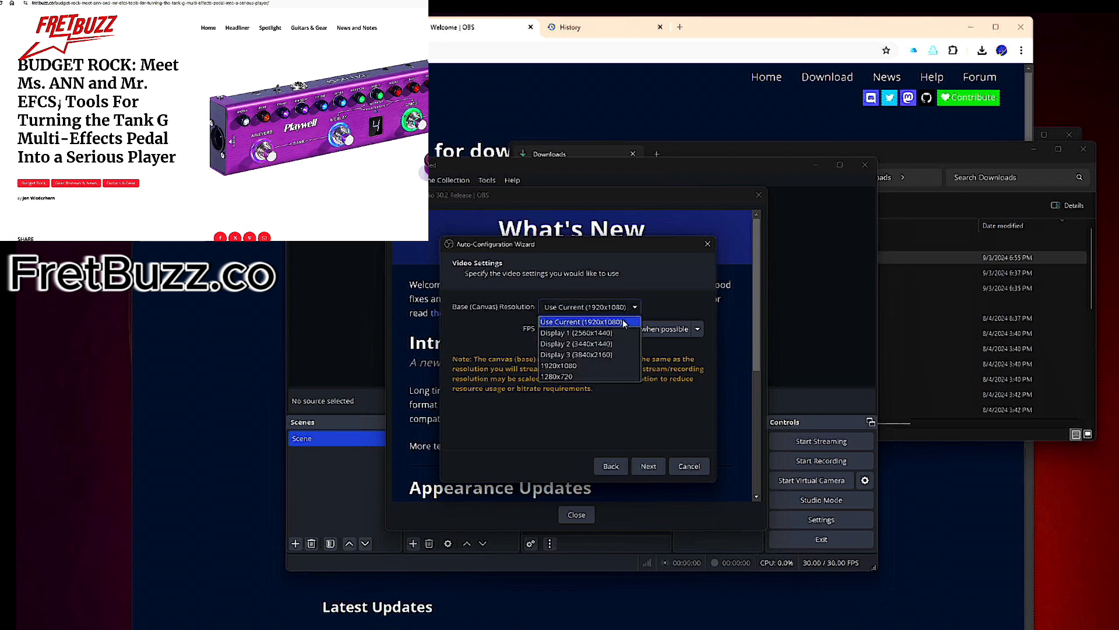
pyautogui.click(623, 323)
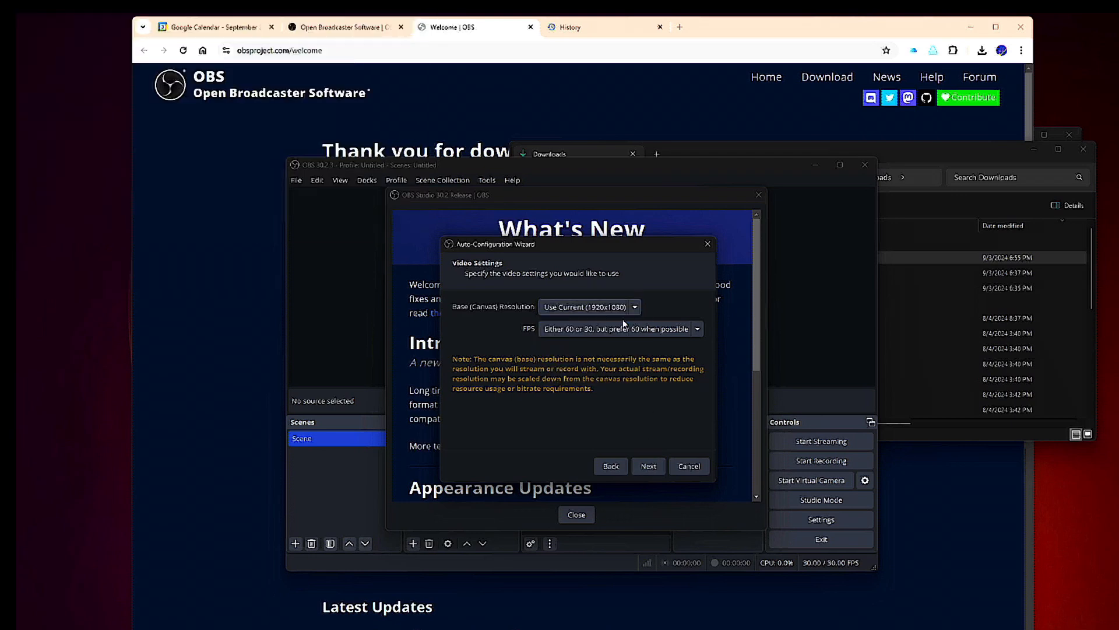
pyautogui.click(649, 466)
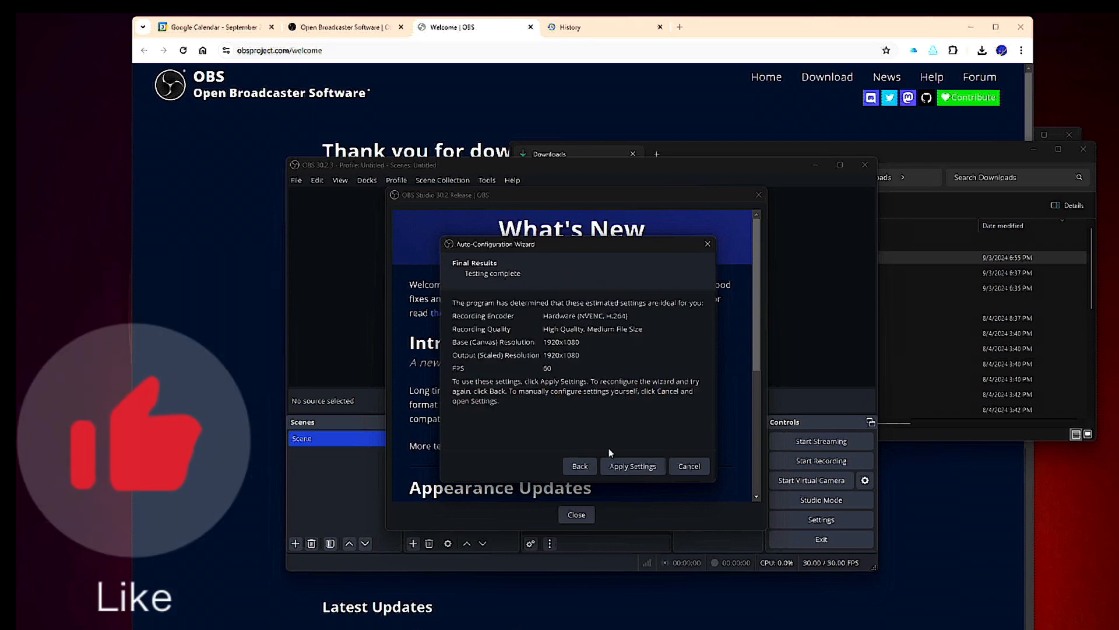
pyautogui.click(638, 466)
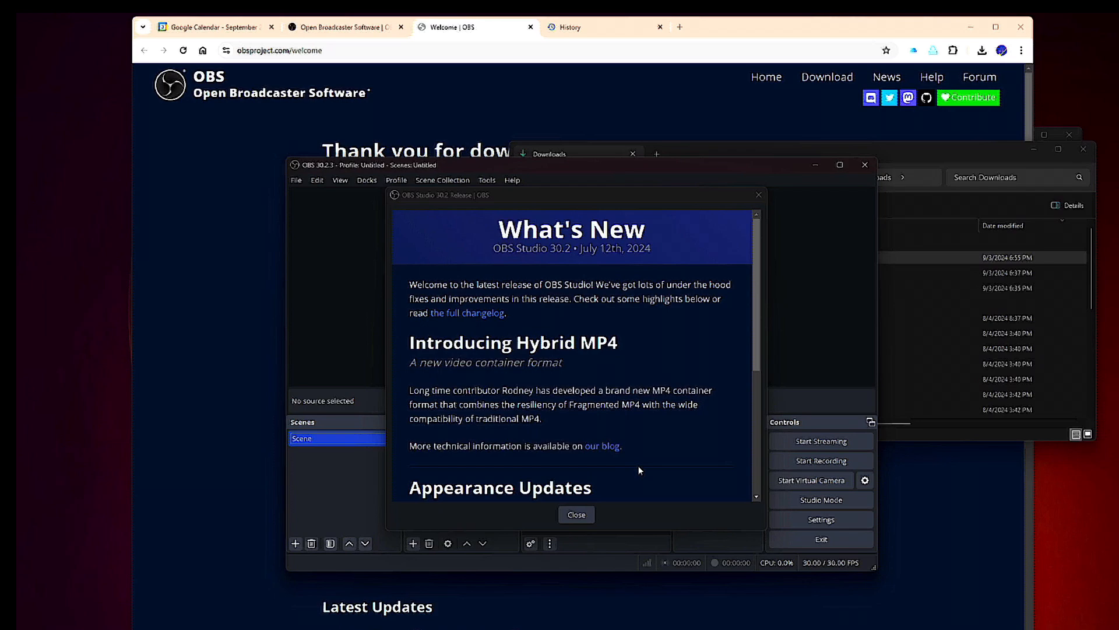
pyautogui.click(583, 514)
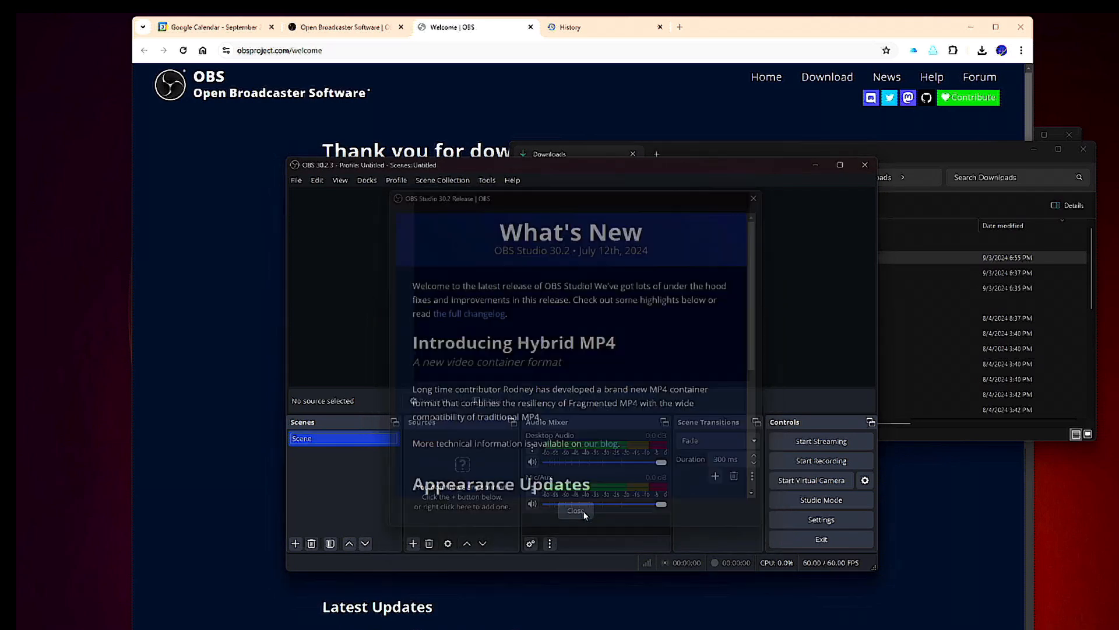
pyautogui.moveTo(558, 164); pyautogui.dragTo(391, 31)
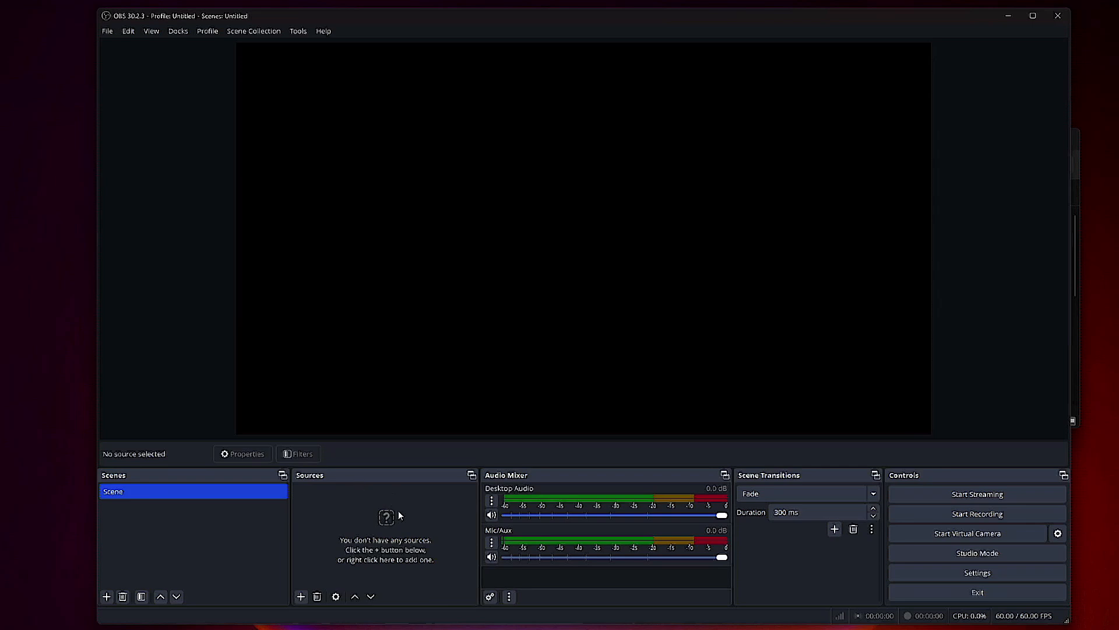
# Add an Audio Input Capture source named "Lekato SF240" that uses the Default device.
pyautogui.click(300, 597)
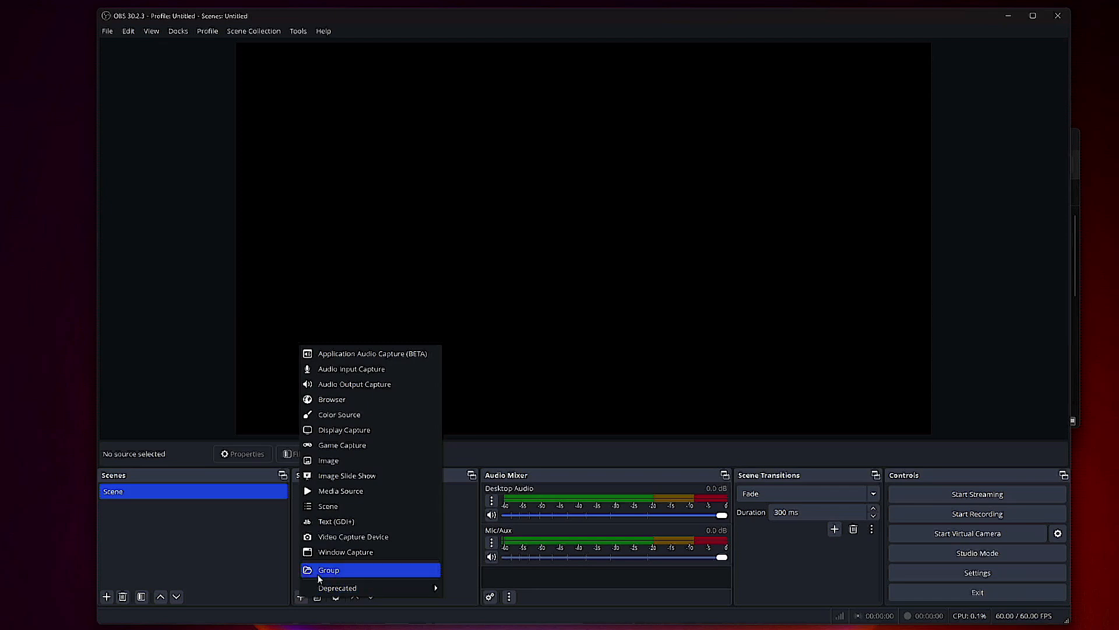
pyautogui.click(348, 369)
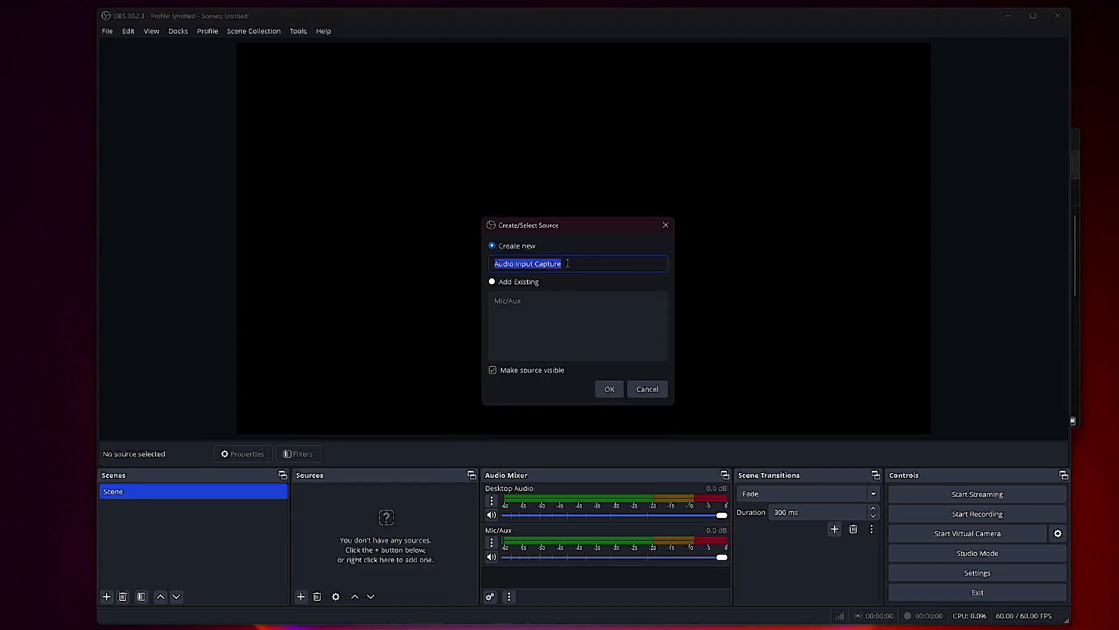
pyautogui.write('Lekat')
pyautogui.write('c')
pyautogui.write(' SM')
pyautogui.click(444, 184)
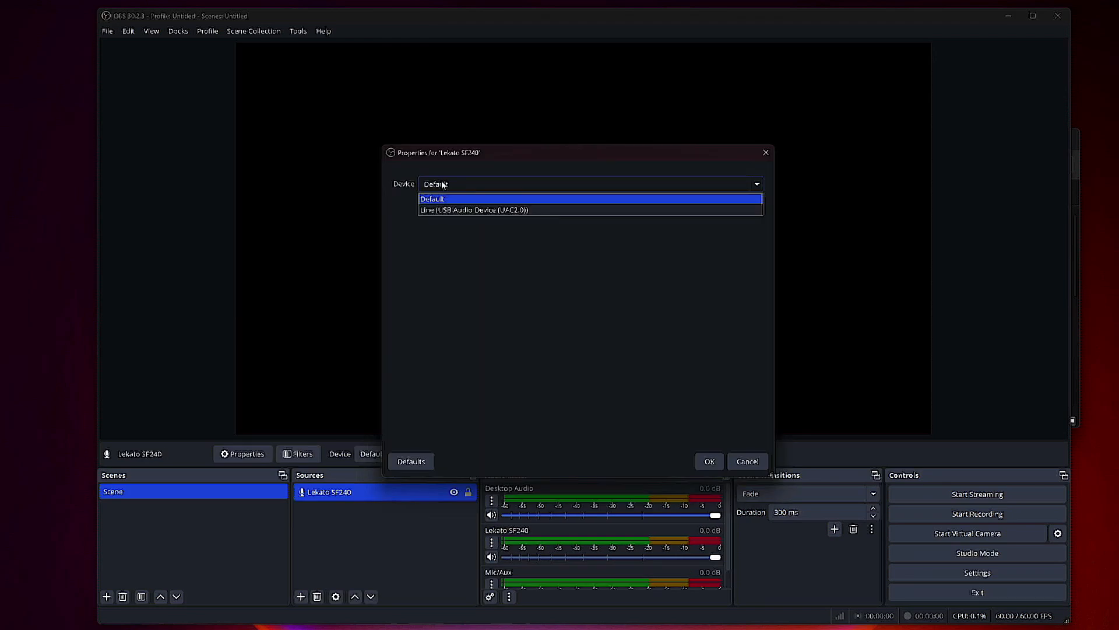
pyautogui.click(443, 184)
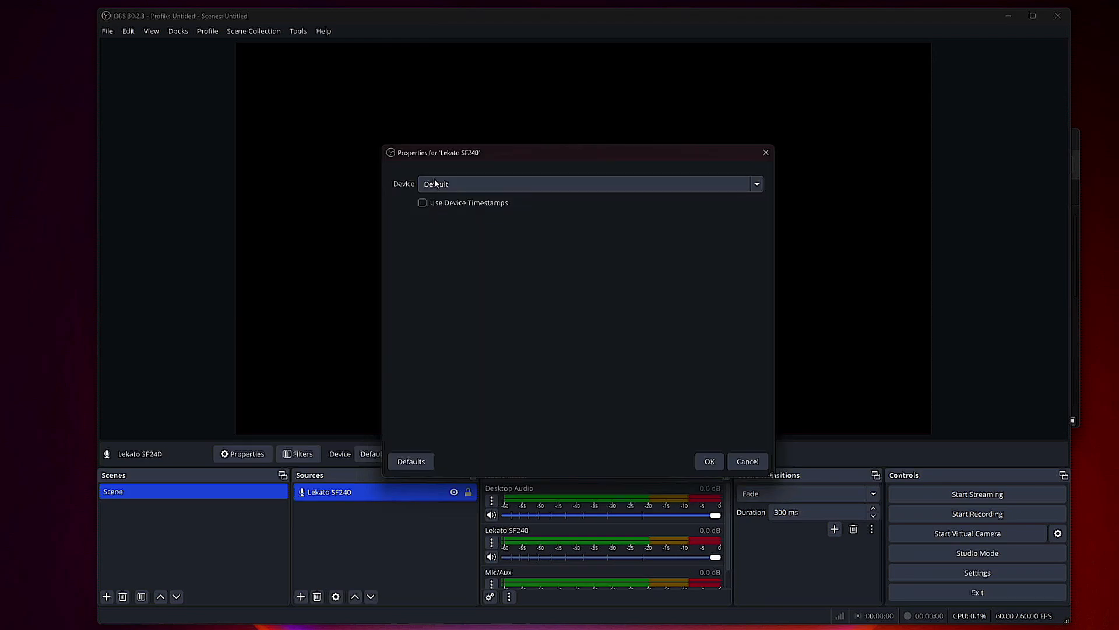
pyautogui.click(709, 461)
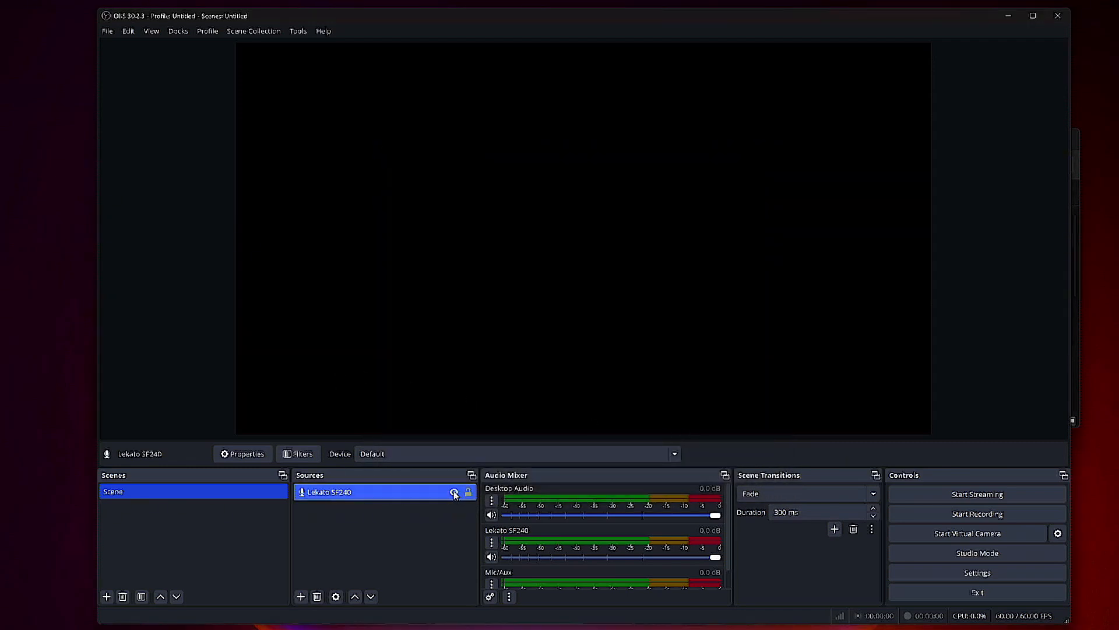
# Review the Lekato SF240 source's properties and the audio filter types available for it.
pyautogui.click(336, 596)
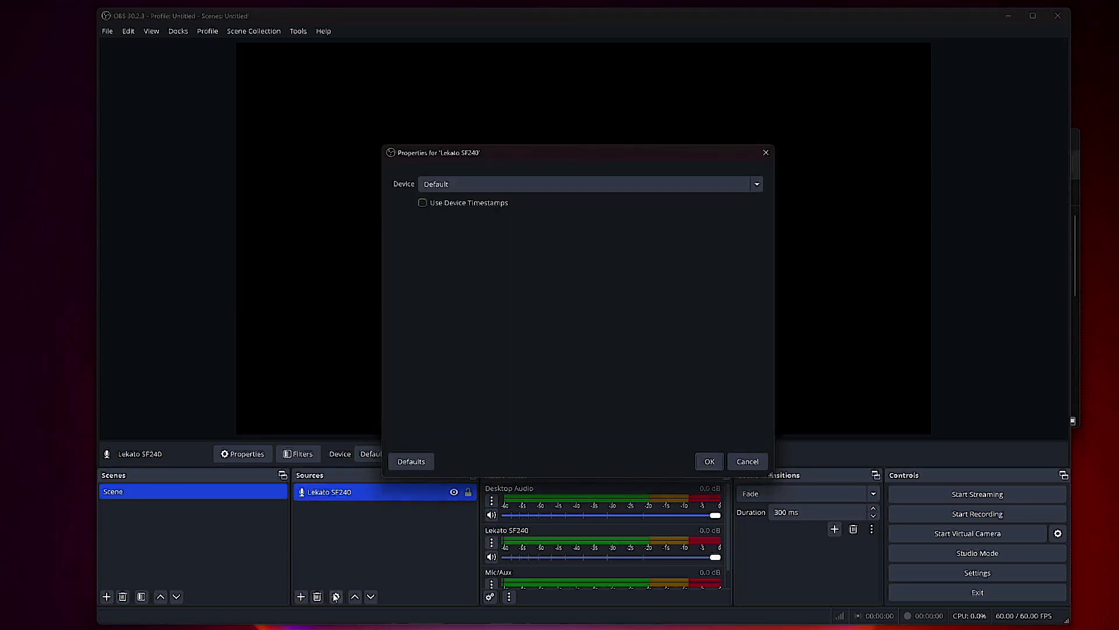
pyautogui.click(705, 462)
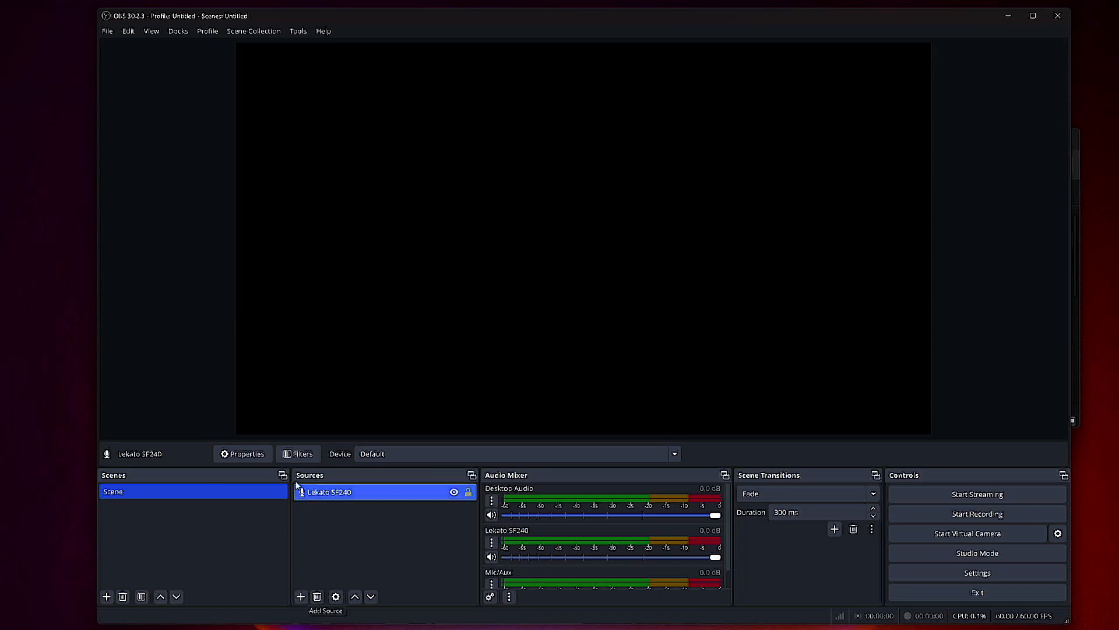
pyautogui.click(298, 454)
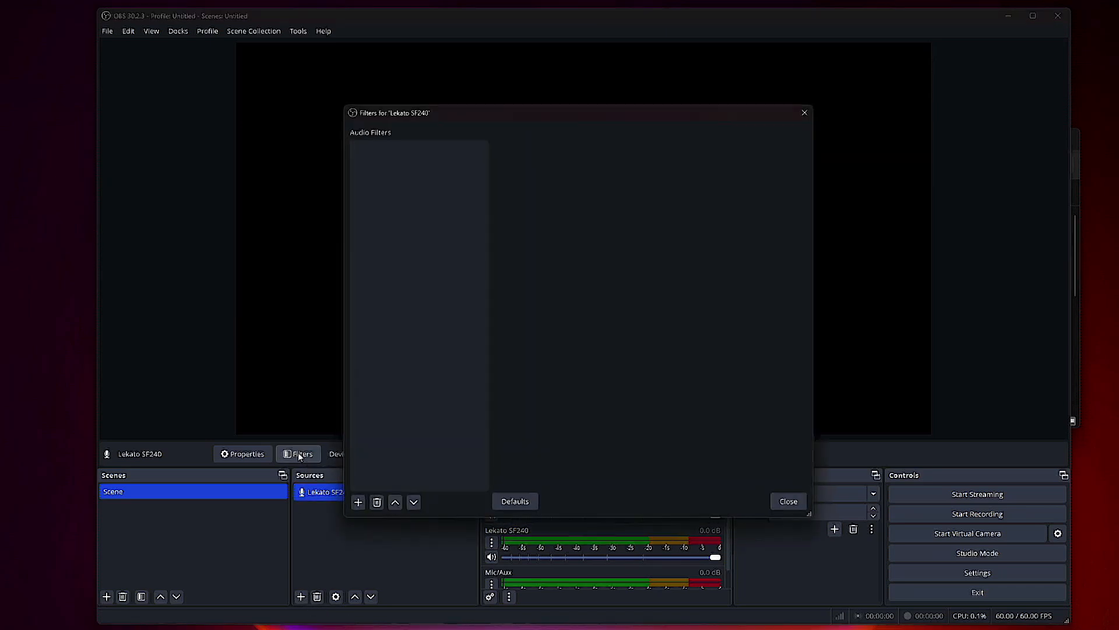
pyautogui.click(370, 405)
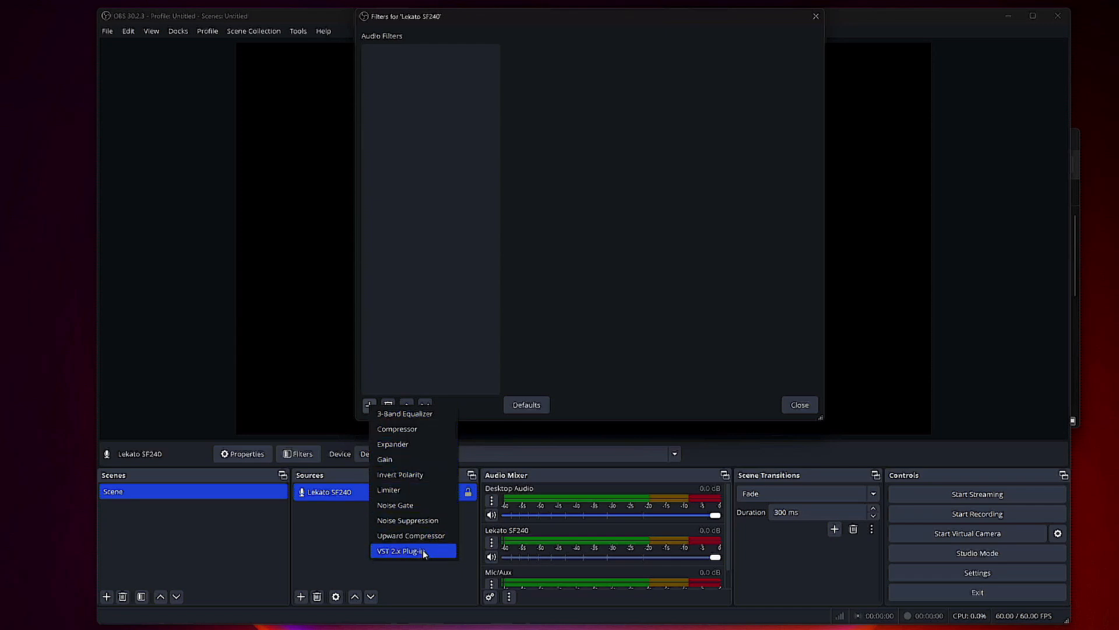
pyautogui.click(816, 17)
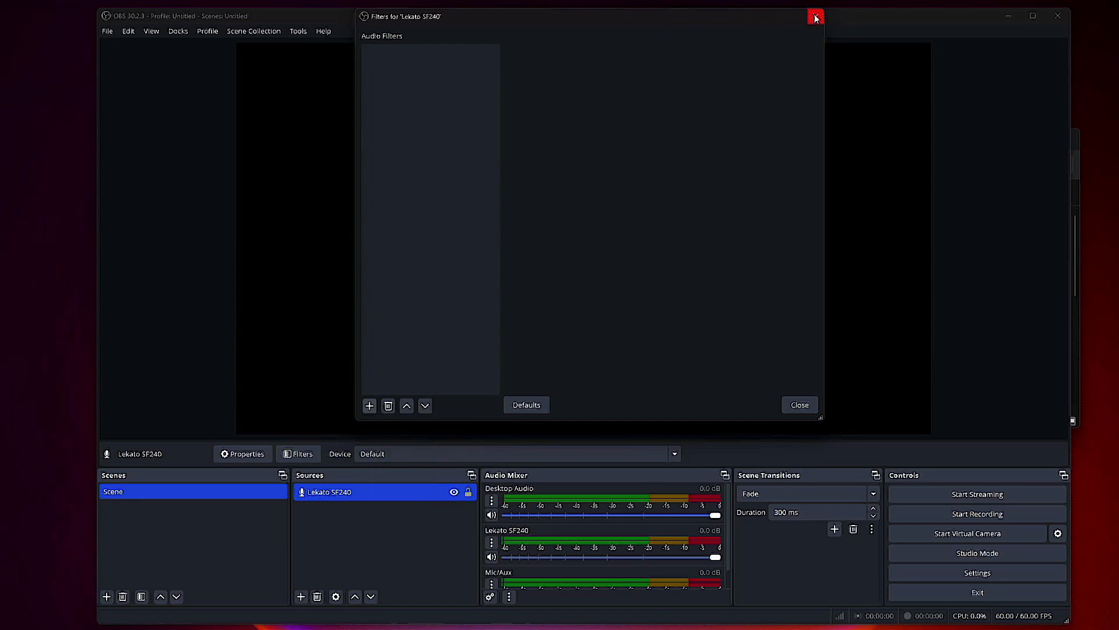
pyautogui.click(800, 405)
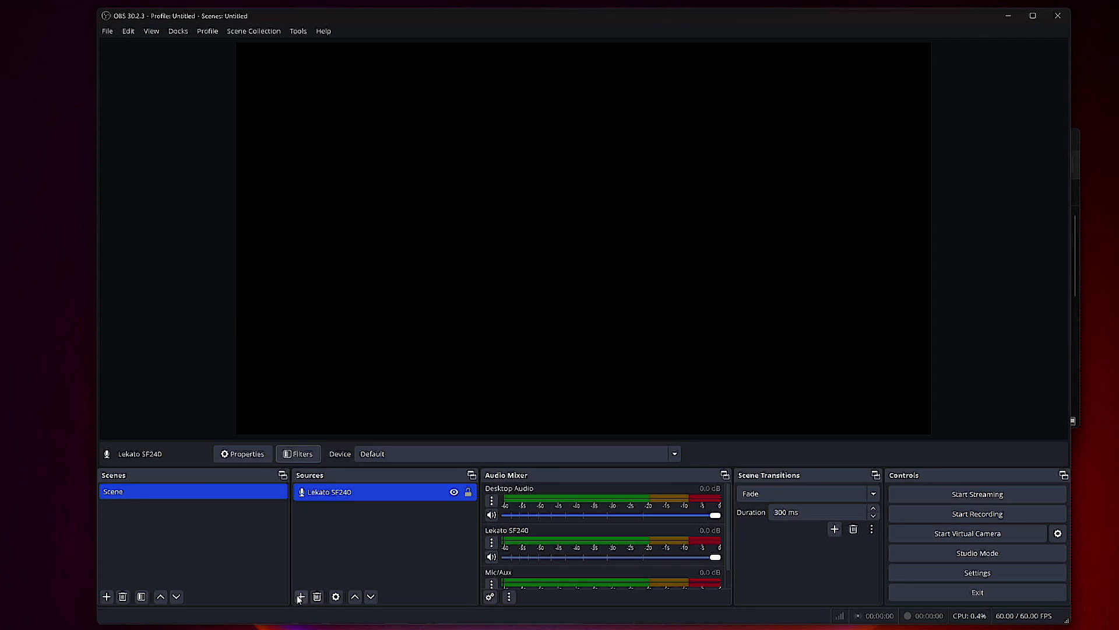
# Add a new Display Capture source named "Left Screen" to the scene.
pyautogui.click(300, 597)
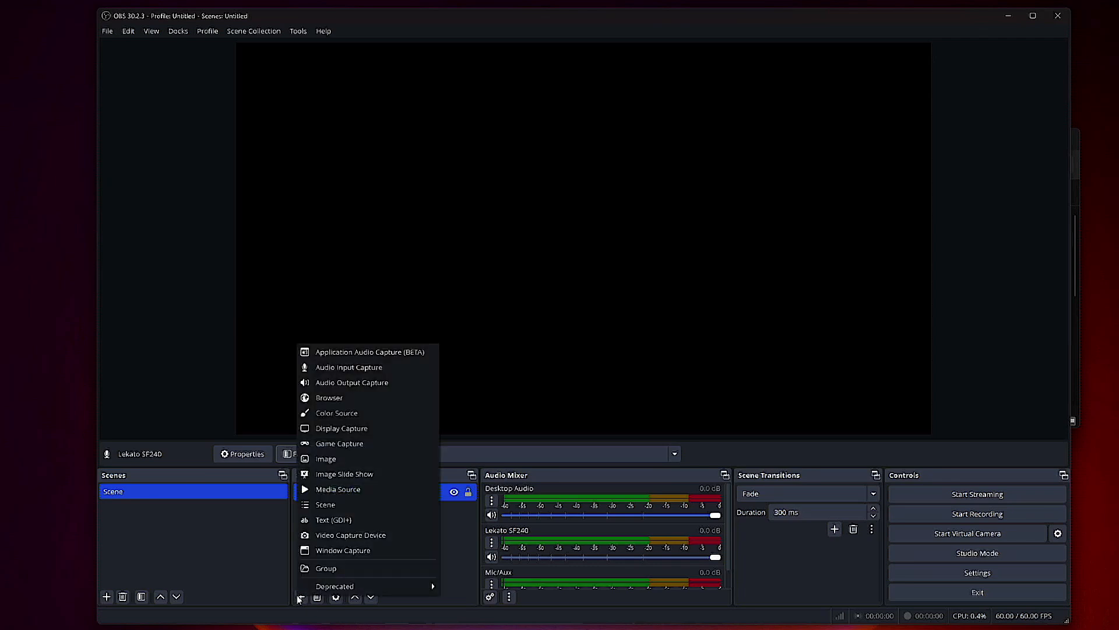
pyautogui.click(341, 429)
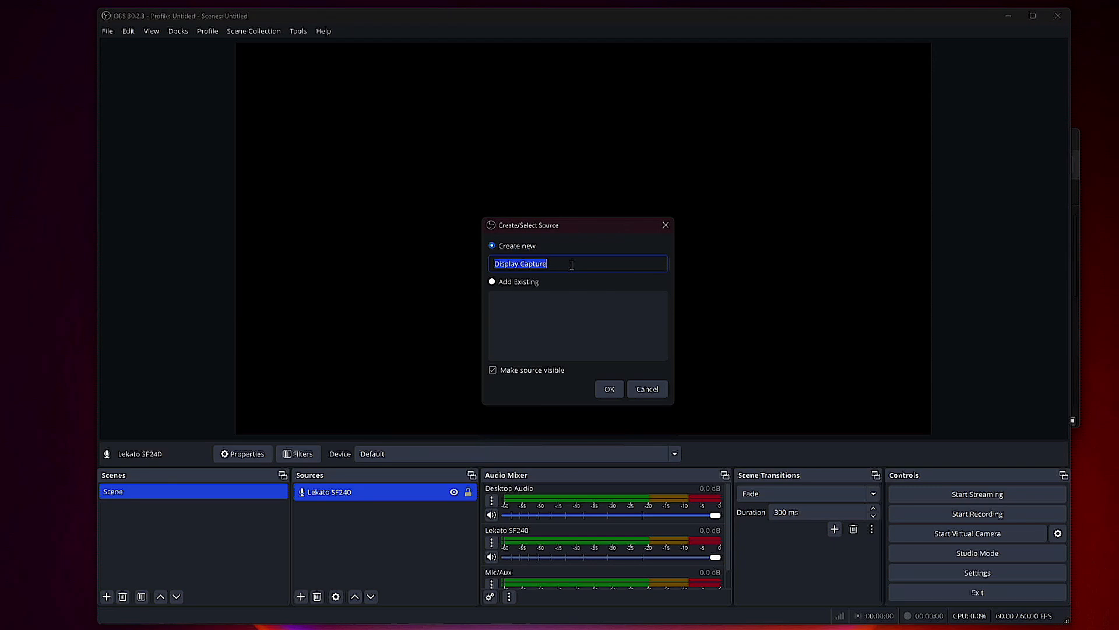
pyautogui.write('Left Screen')
pyautogui.press('Return')
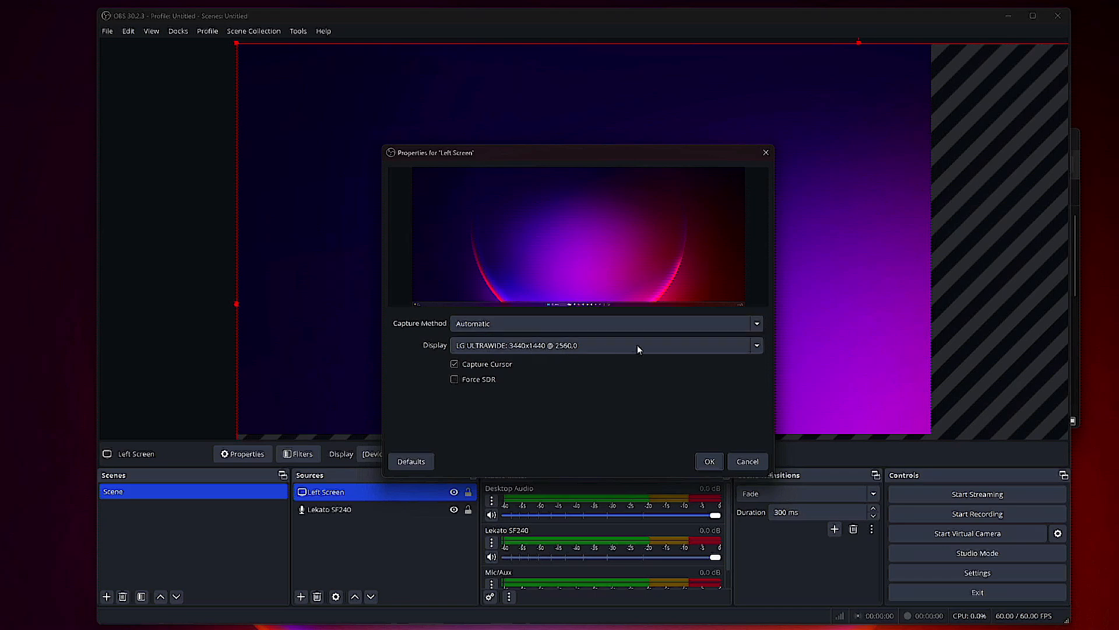
# Set the Left Screen source to the LS27A800U 3840x2160 display and scale it to fill the canvas.
pyautogui.click(757, 347)
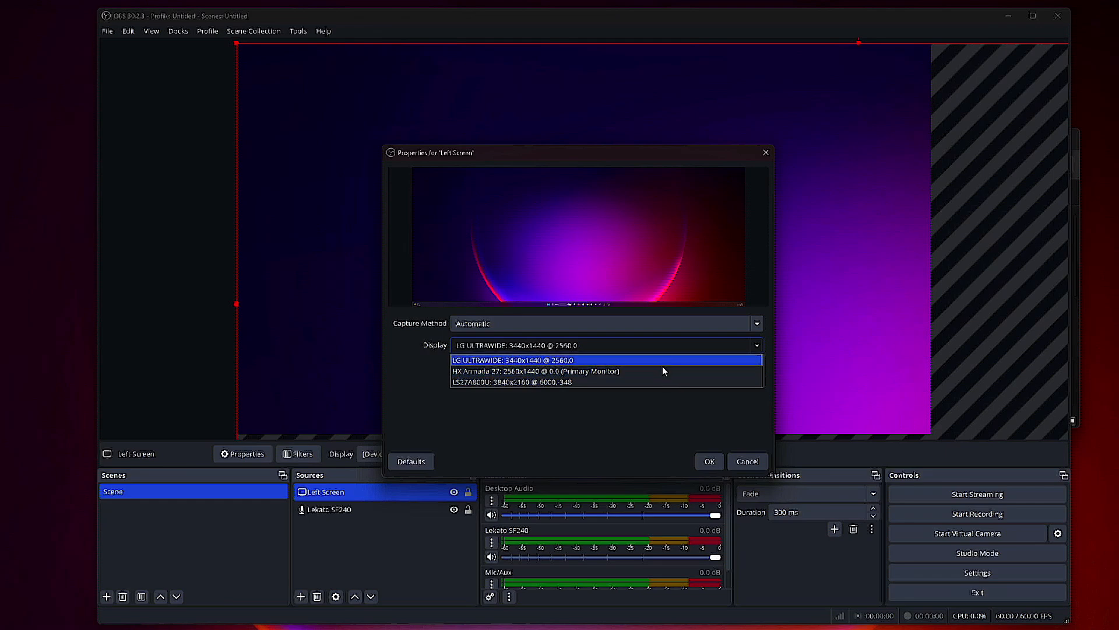
pyautogui.click(624, 371)
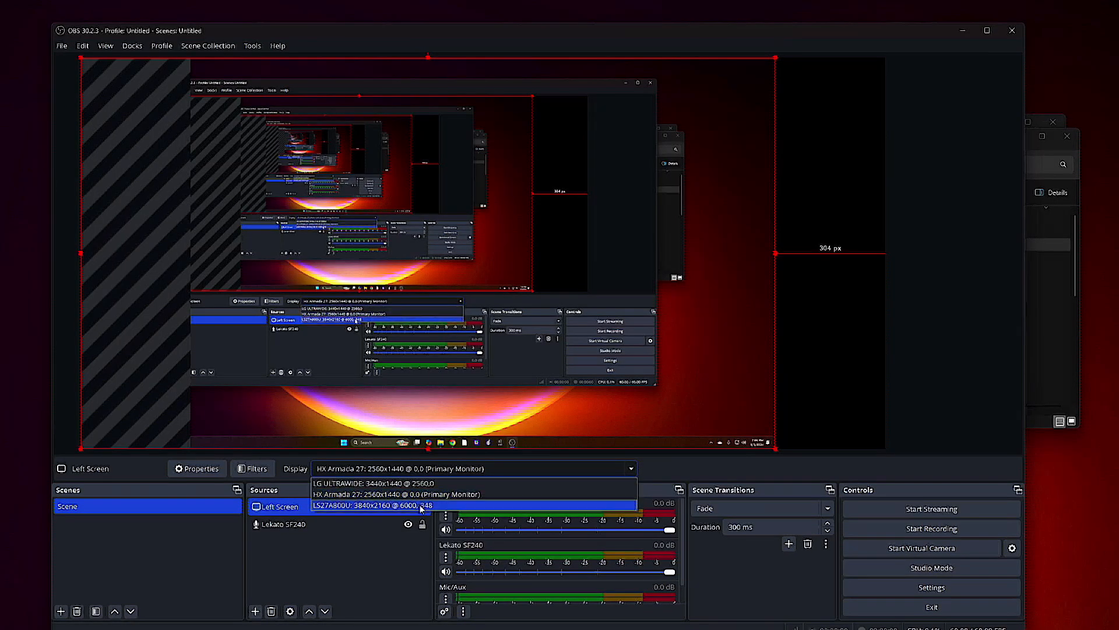
pyautogui.click(421, 506)
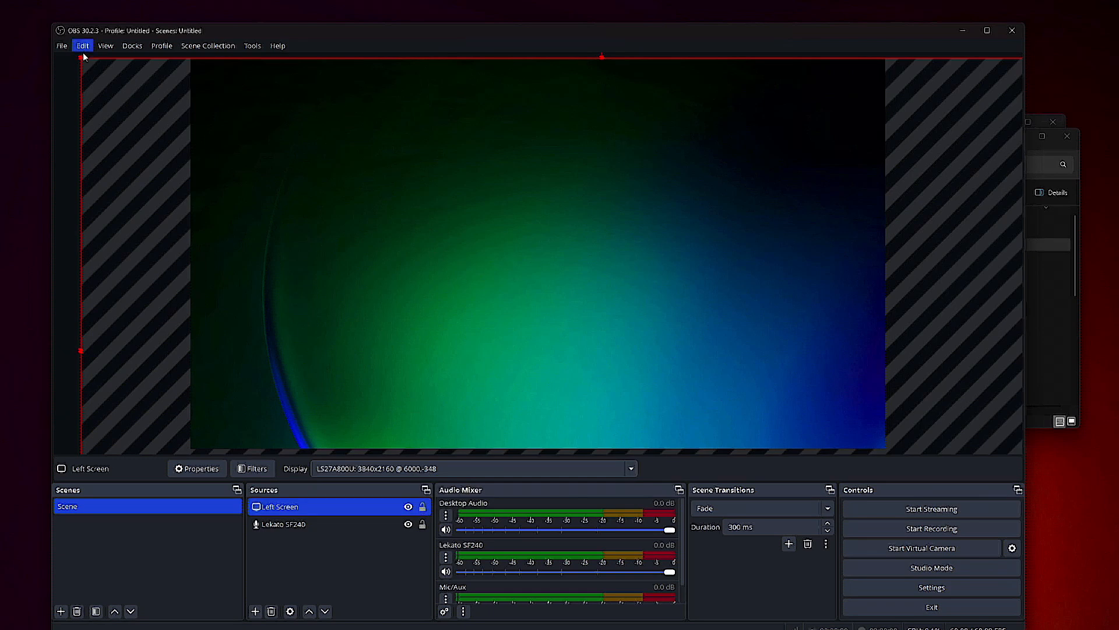
pyautogui.moveTo(261, 95); pyautogui.dragTo(369, 93)
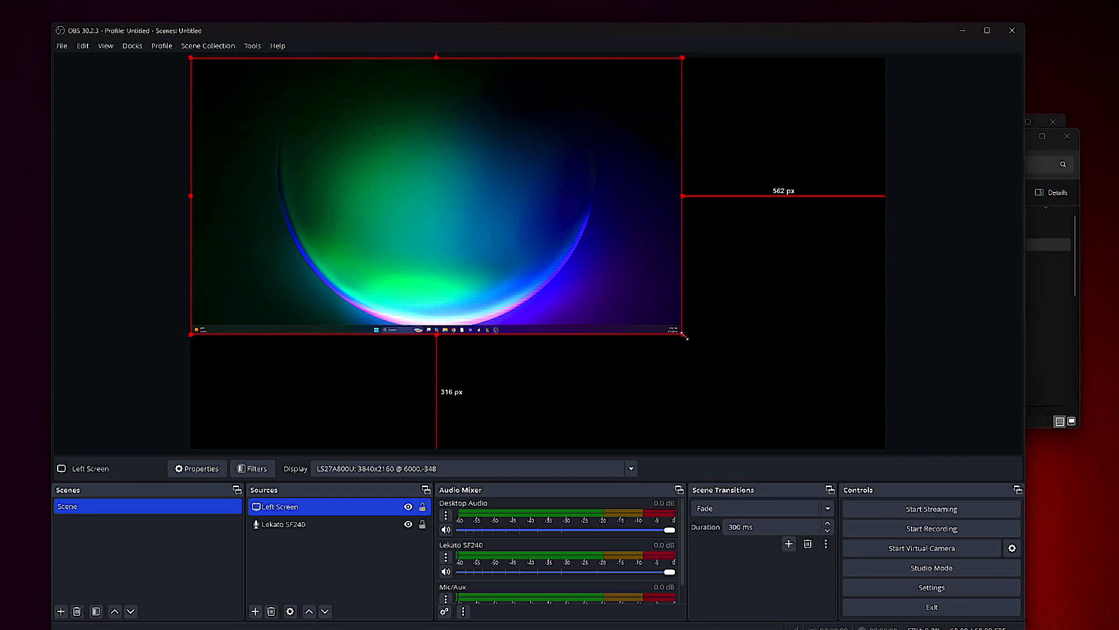
pyautogui.moveTo(684, 334); pyautogui.dragTo(830, 446)
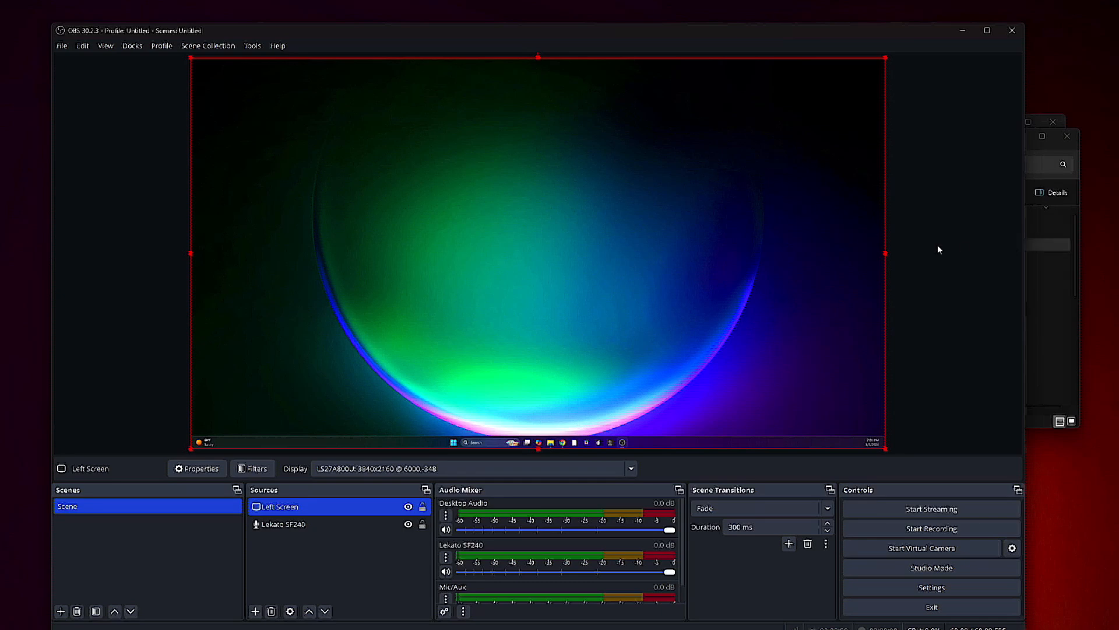
# Reposition the main window and enlarge the docks area below the preview to fit all three Audio Mixer channels.
pyautogui.moveTo(635, 40); pyautogui.dragTo(707, 42)
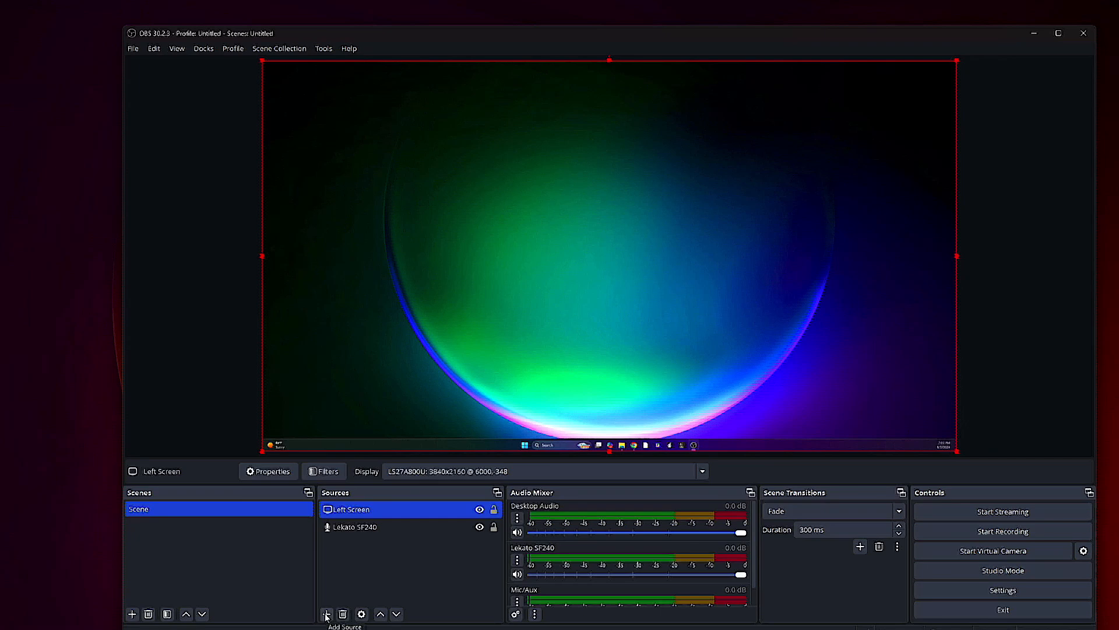
pyautogui.moveTo(696, 39); pyautogui.dragTo(640, 10)
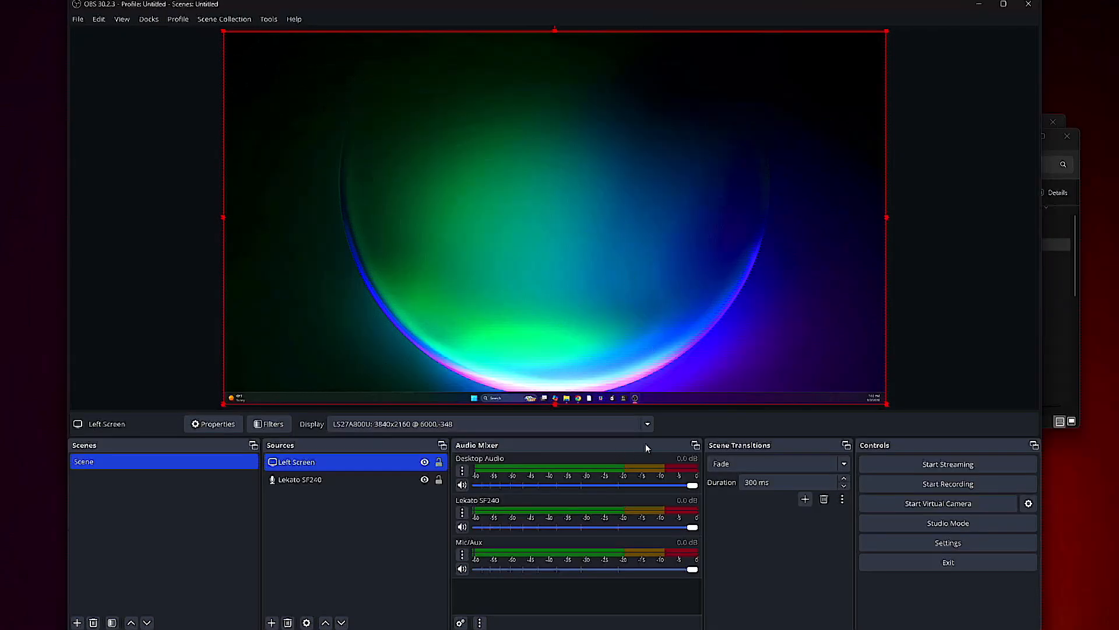
pyautogui.moveTo(665, 436)
pyautogui.mouseDown()
pyautogui.moveTo(665, 461)
pyautogui.moveTo(666, 383)
pyautogui.moveTo(665, 432)
pyautogui.mouseUp()
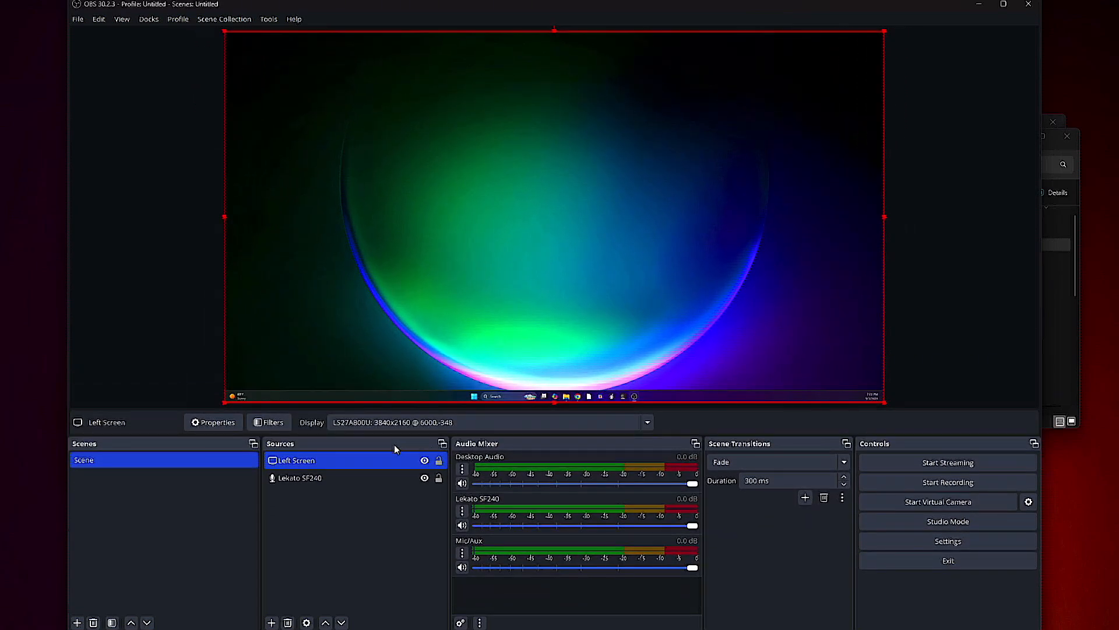
pyautogui.moveTo(394, 444); pyautogui.dragTo(311, 448)
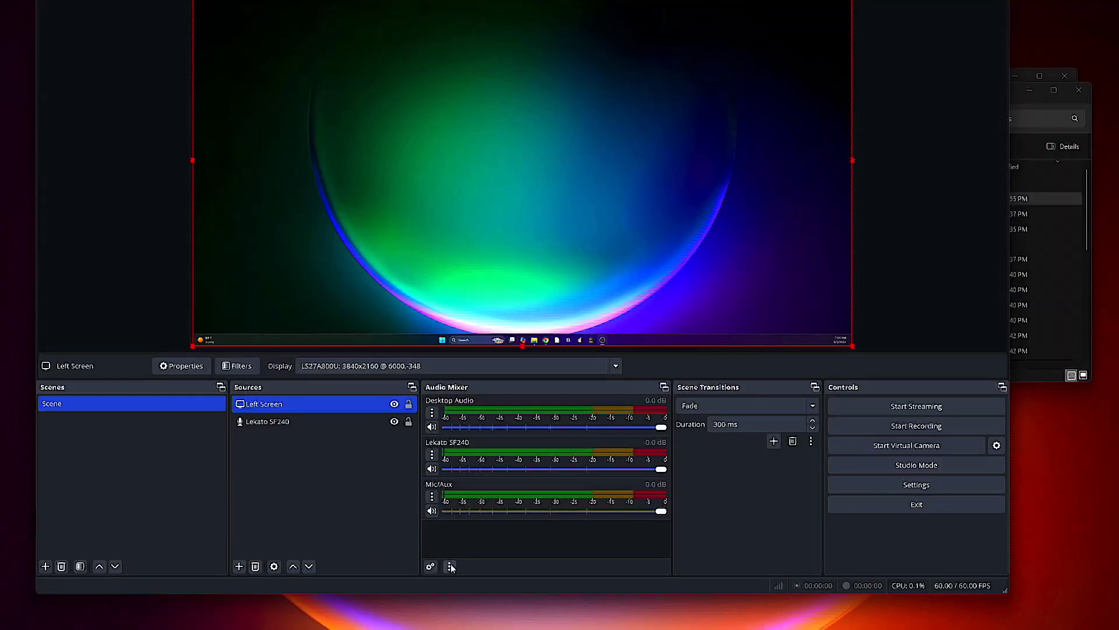
# Switch the Audio Mixer to Vertical Layout and narrow its dock to fit the three channels.
pyautogui.click(450, 566)
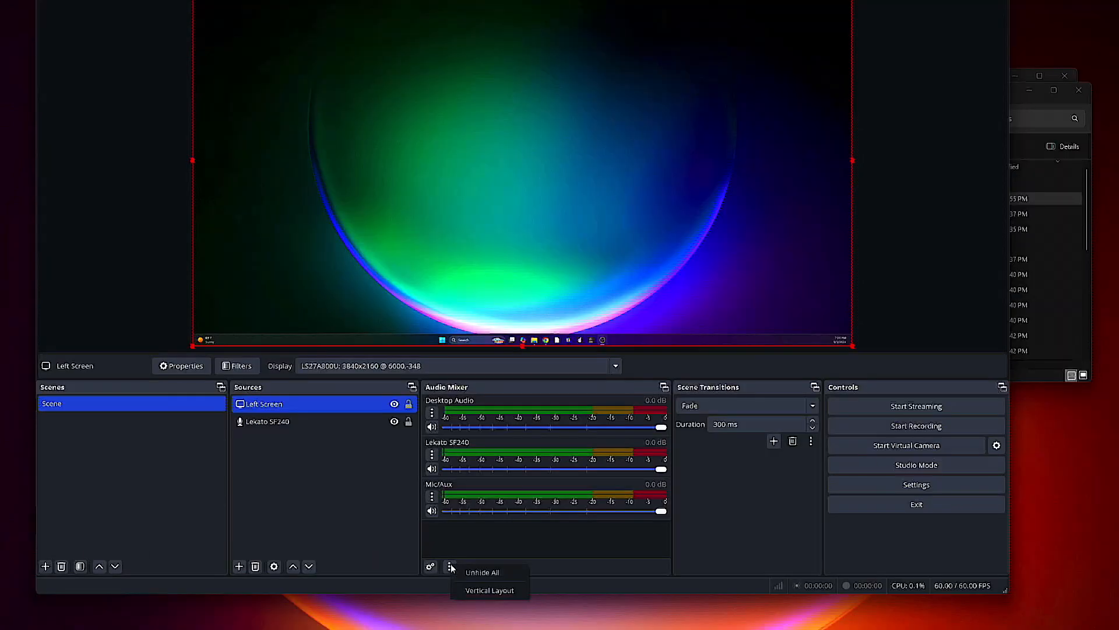
pyautogui.click(489, 592)
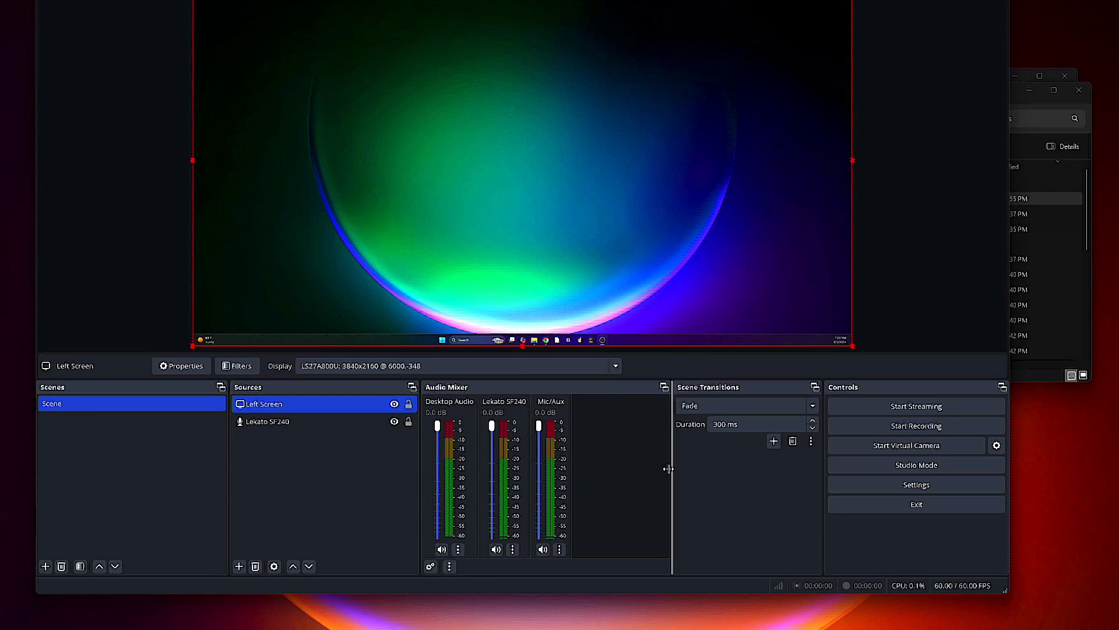
pyautogui.moveTo(671, 467); pyautogui.dragTo(583, 486)
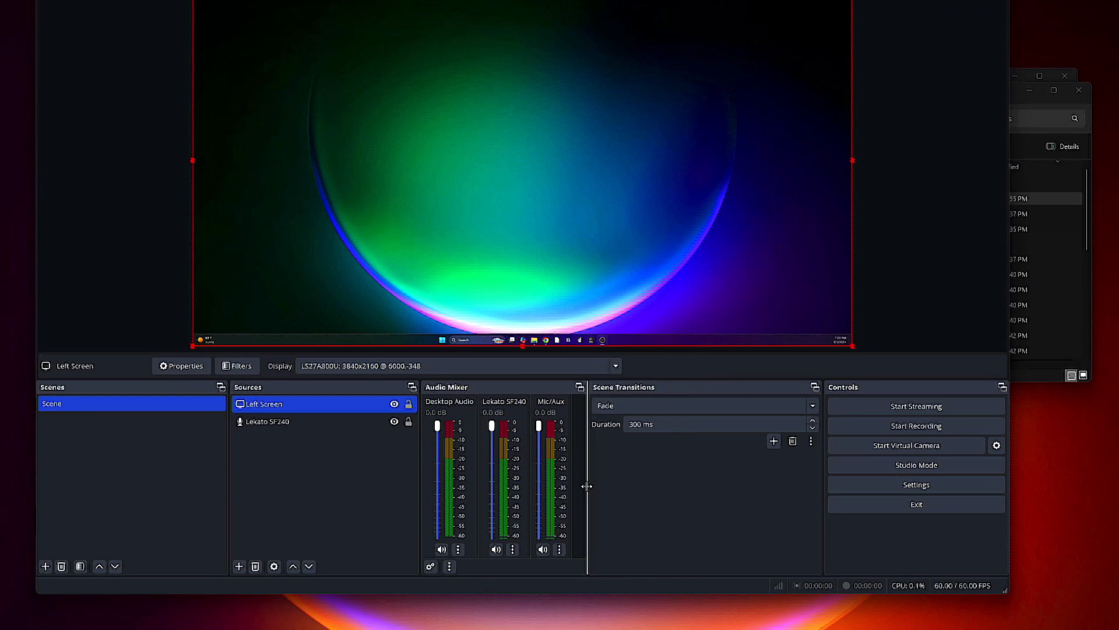
# Try the Cut scene transition and switch back to Fade.
pyautogui.click(626, 407)
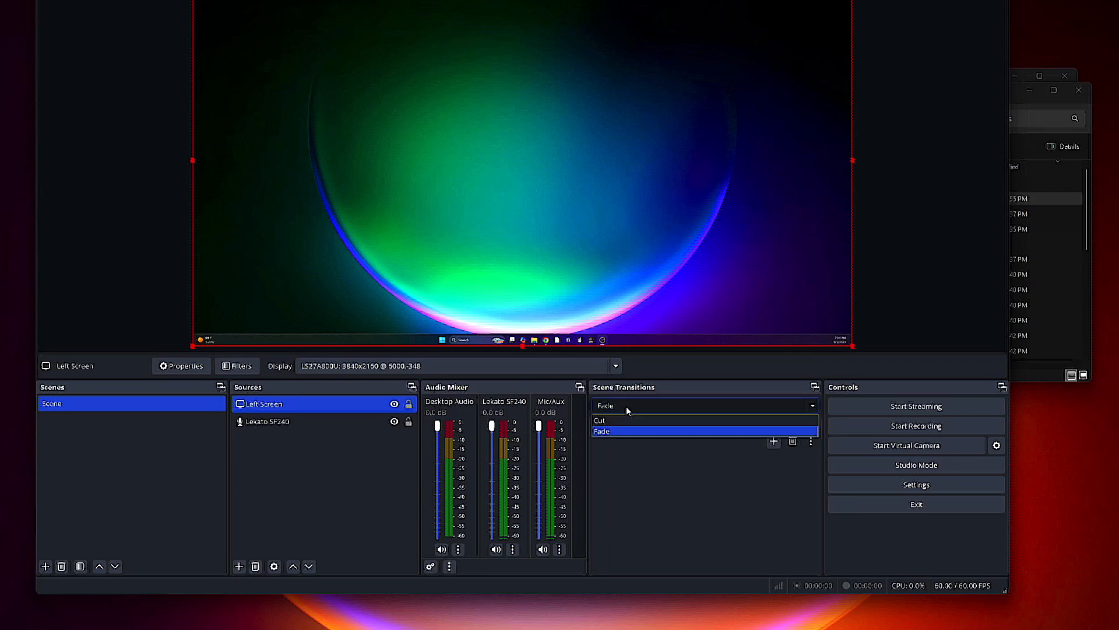
pyautogui.click(617, 418)
pyautogui.click(614, 405)
pyautogui.click(613, 431)
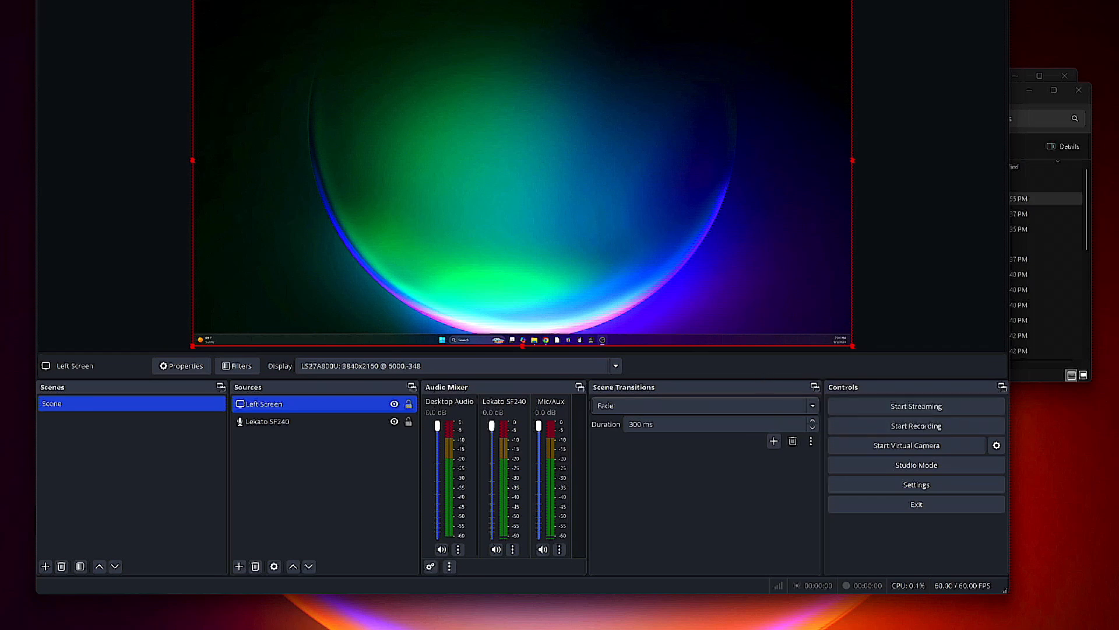
# Set the streaming service to YouTube - RTMPS in the settings, keeping the Primary YouTube ingest server as destination.
pyautogui.click(46, 0)
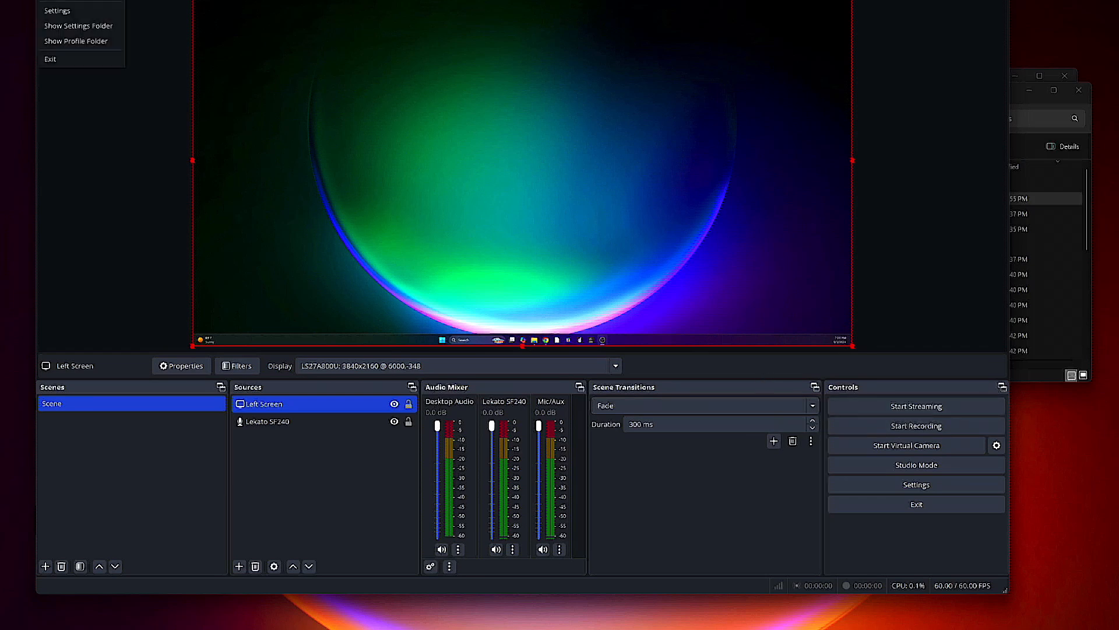
pyautogui.click(58, 12)
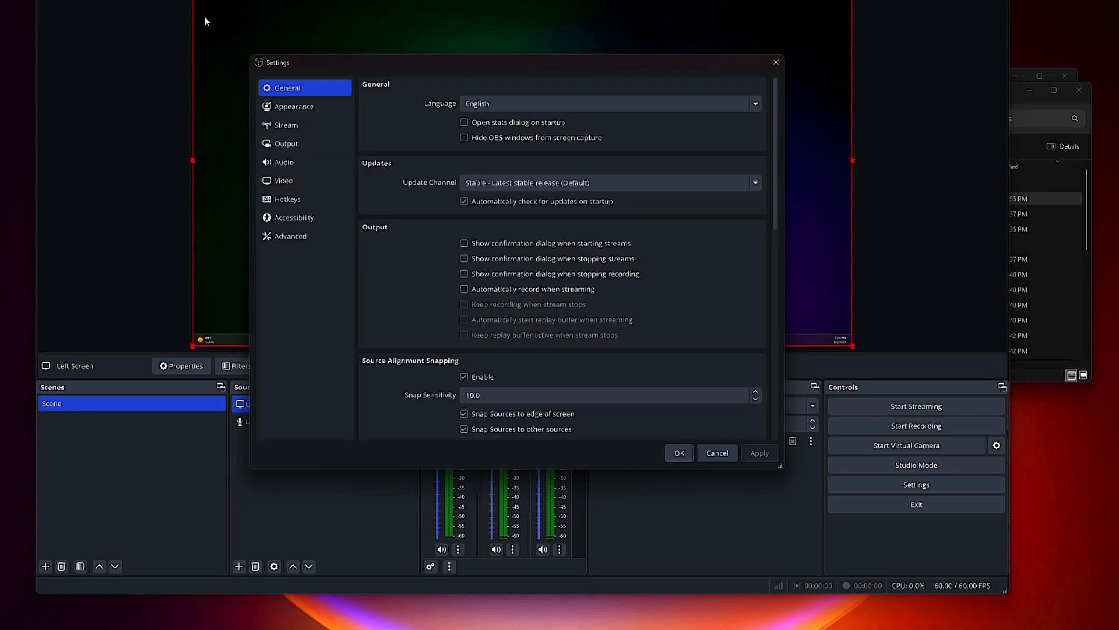
pyautogui.click(301, 128)
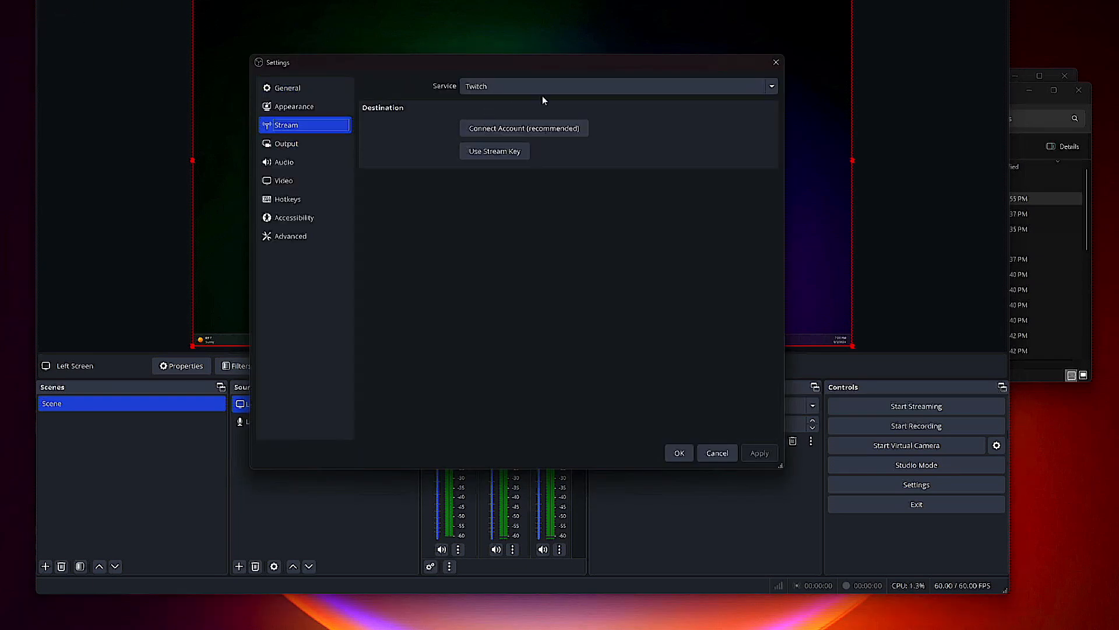
pyautogui.click(771, 88)
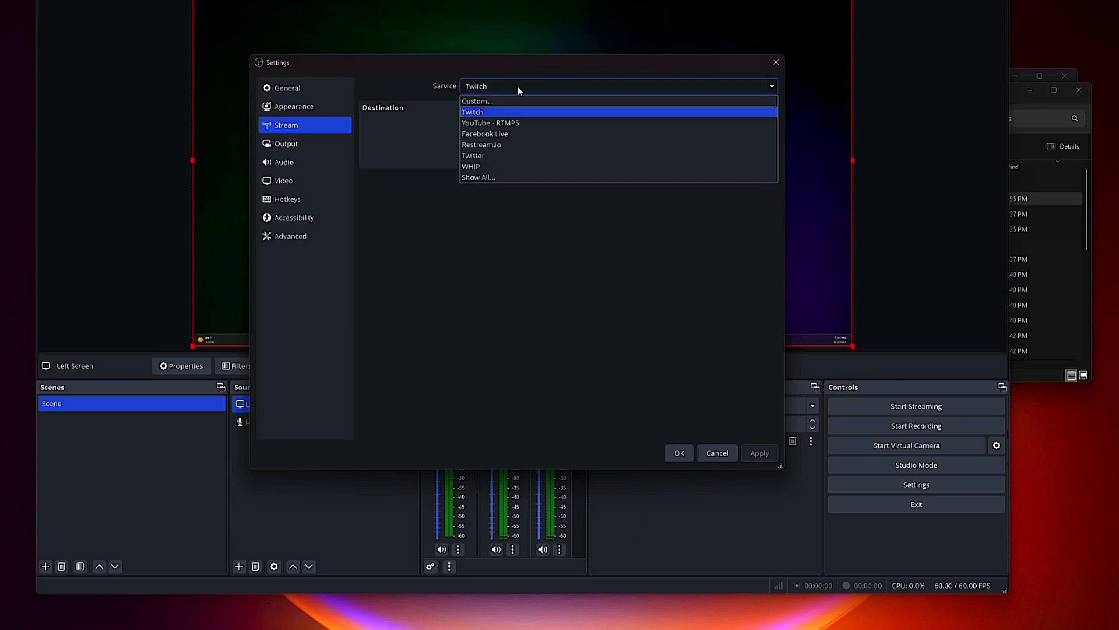
pyautogui.click(501, 123)
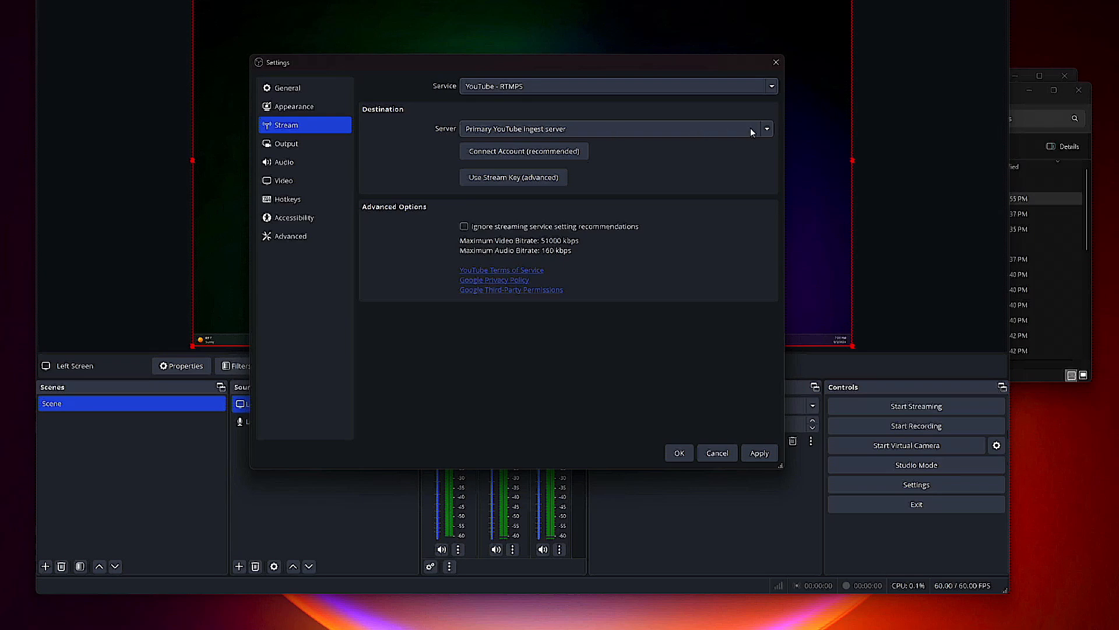
pyautogui.click(770, 129)
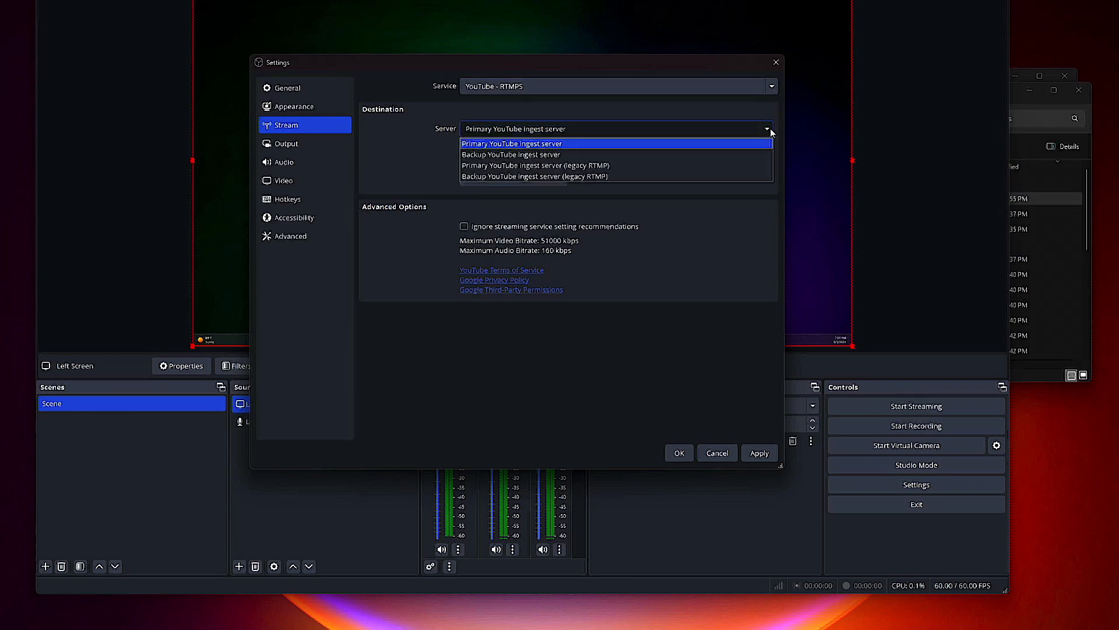
pyautogui.click(771, 130)
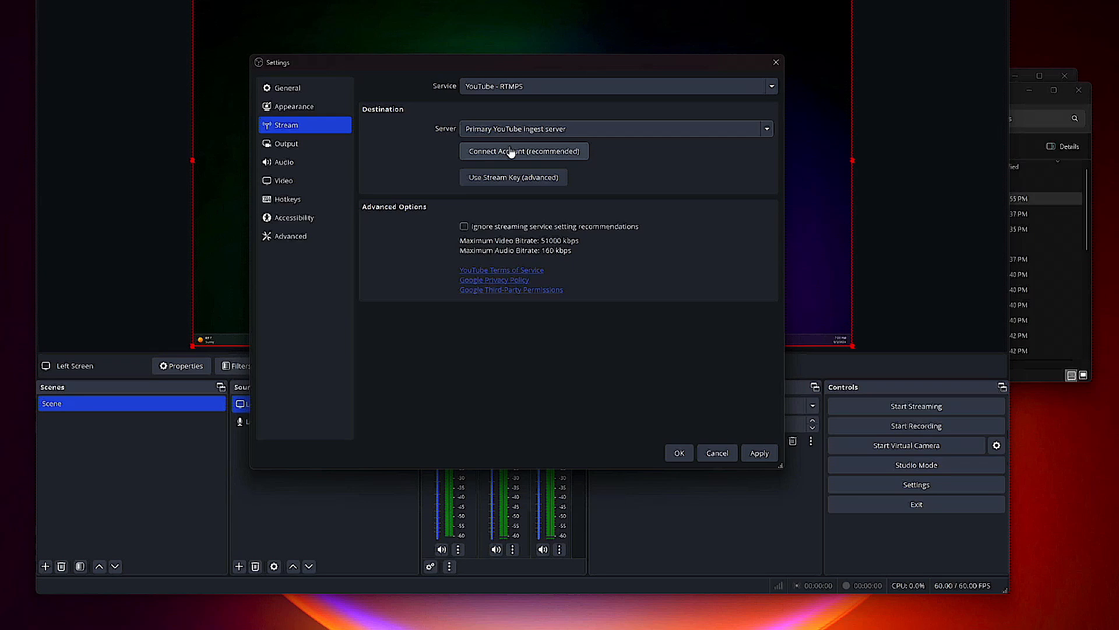
# Review the streaming and recording options in the Output settings.
pyautogui.click(288, 144)
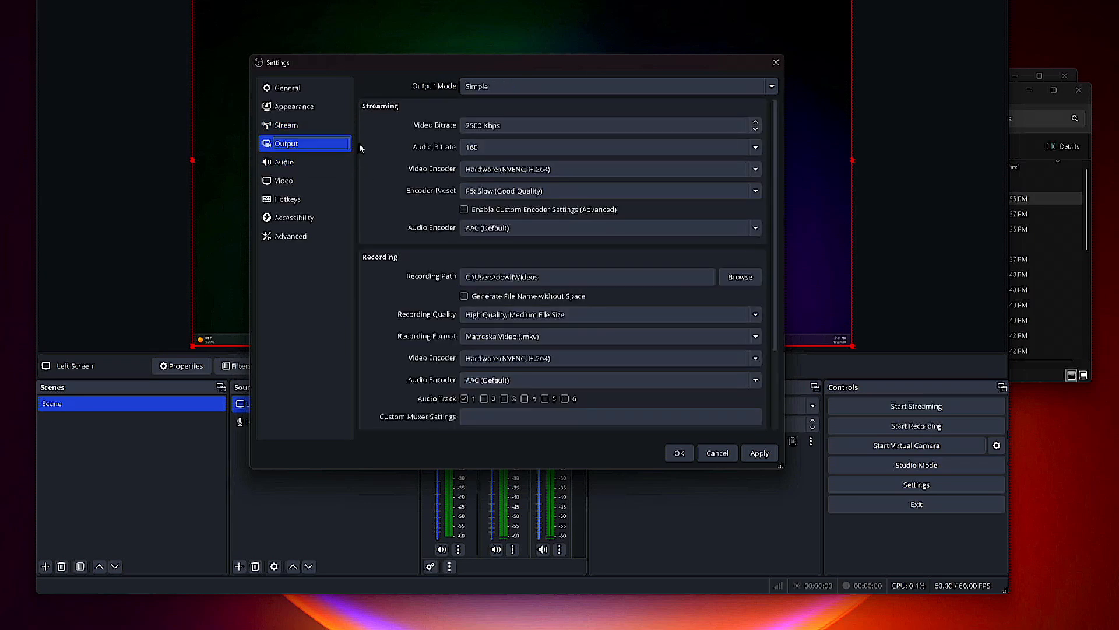
pyautogui.scroll(-3, 382, 159)
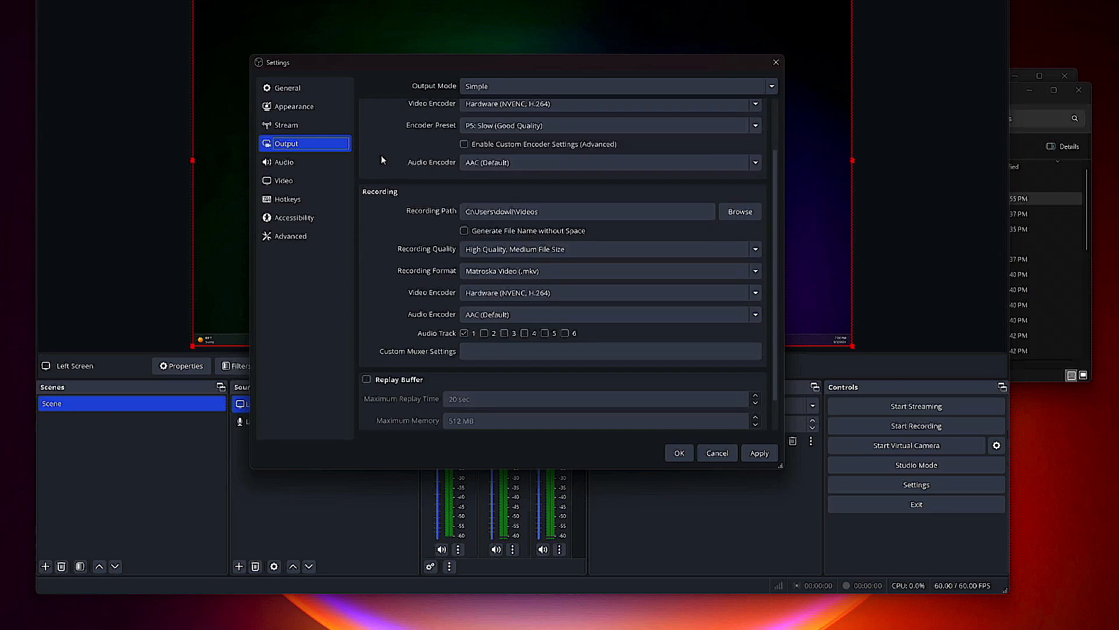
pyautogui.scroll(2, 382, 159)
# Try the 44.1 kHz sample rate in the Audio settings and restore it to 48 kHz.
pyautogui.click(281, 162)
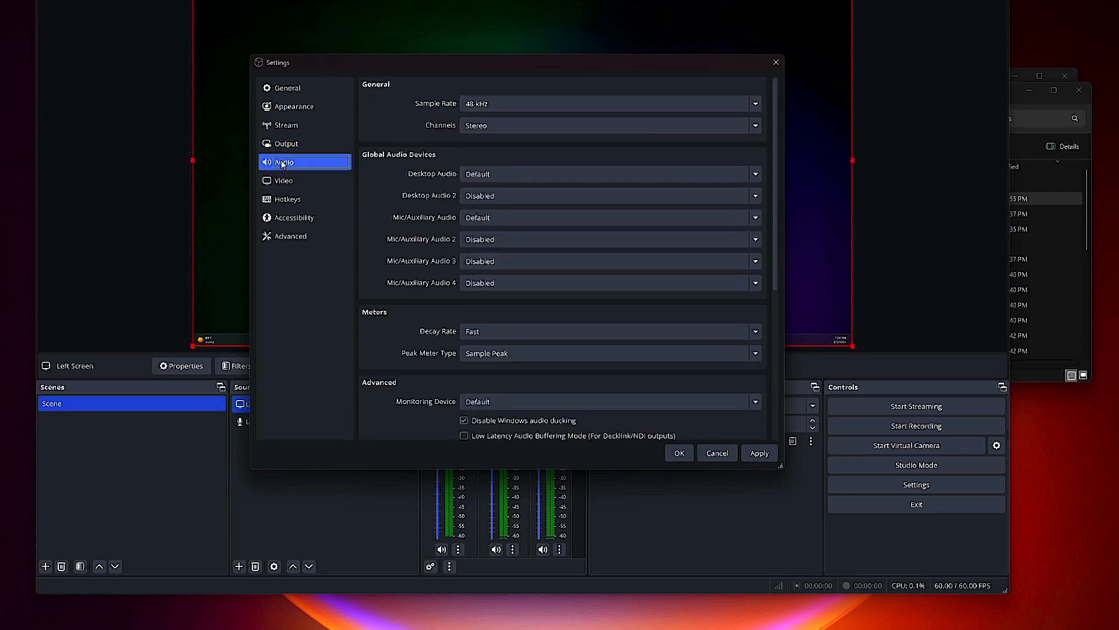
pyautogui.click(512, 105)
pyautogui.click(497, 117)
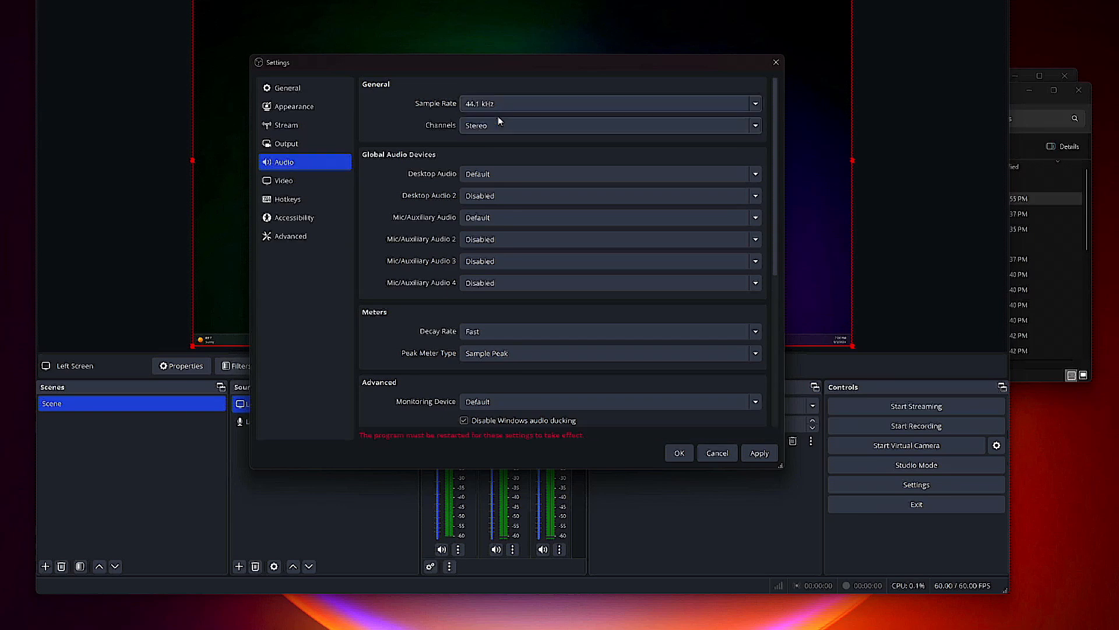
pyautogui.click(499, 104)
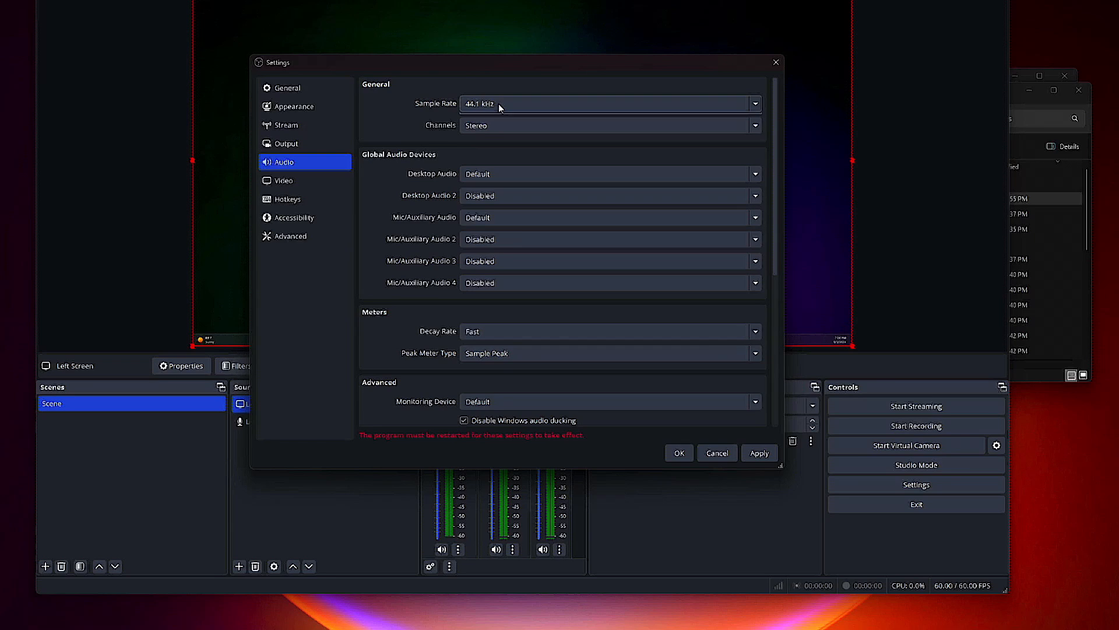
pyautogui.click(492, 125)
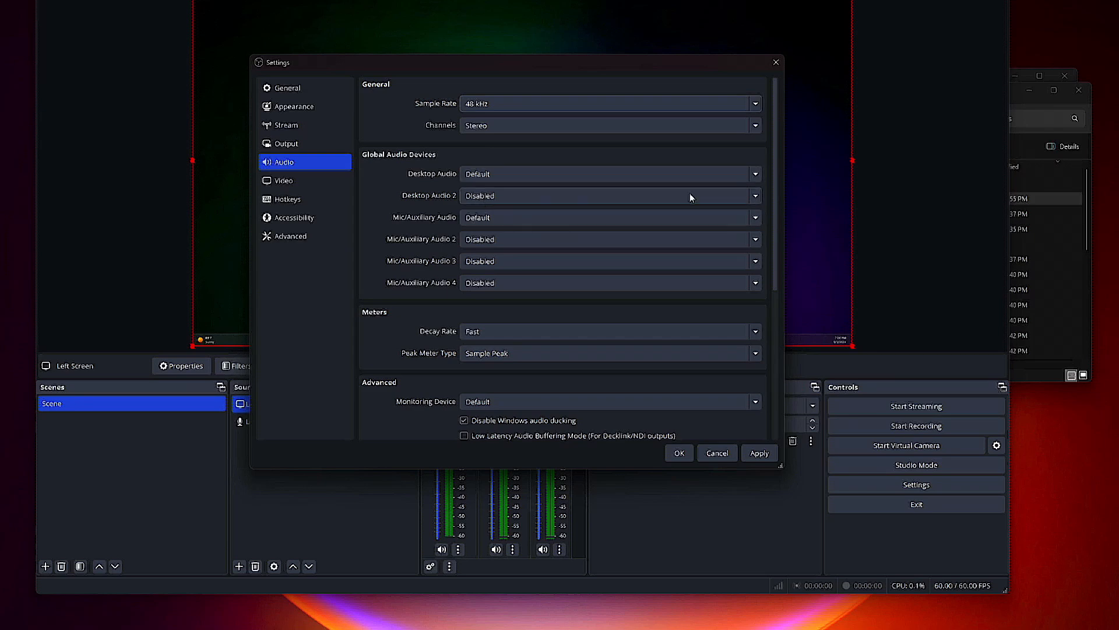
# Review the devices available for Desktop Audio 2 and the meter, monitoring and hotkey options in the Audio settings.
pyautogui.click(755, 199)
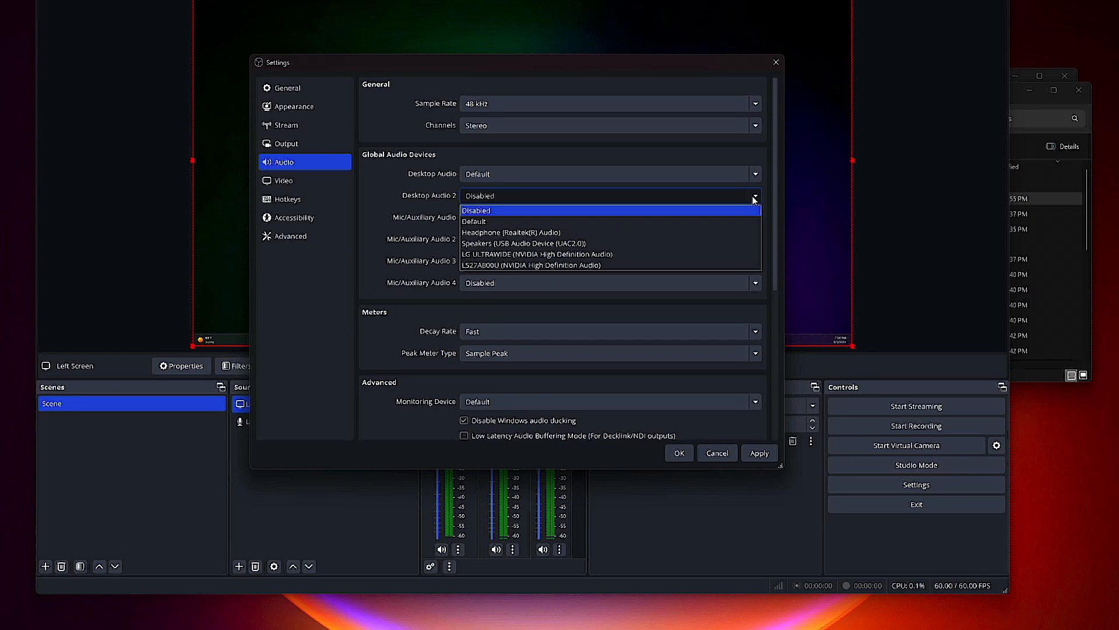
pyautogui.click(755, 201)
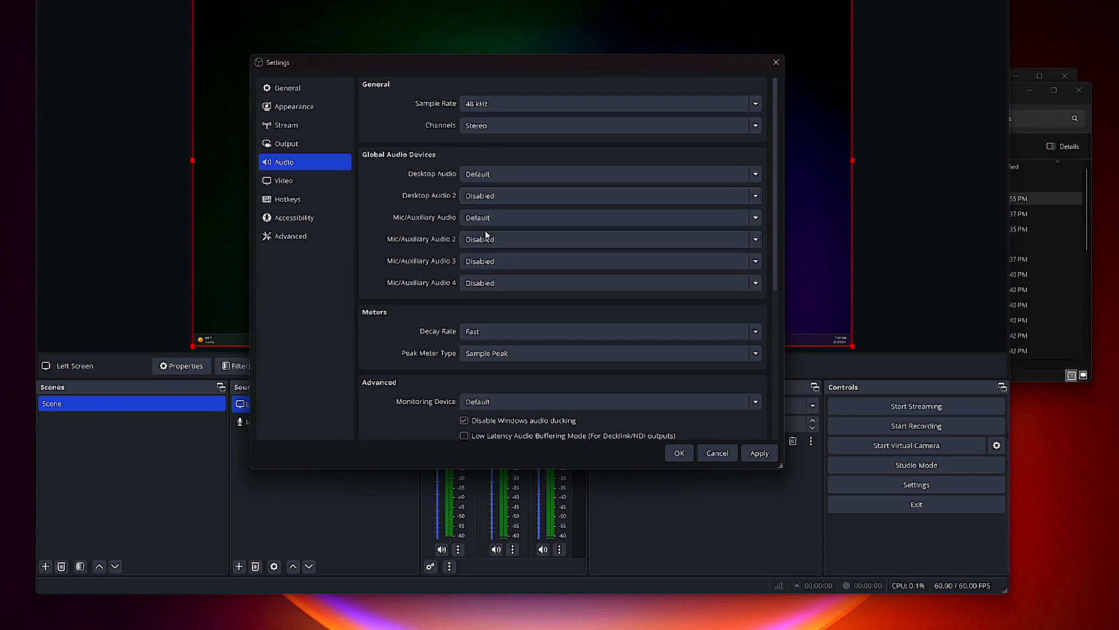
pyautogui.scroll(-2, 495, 344)
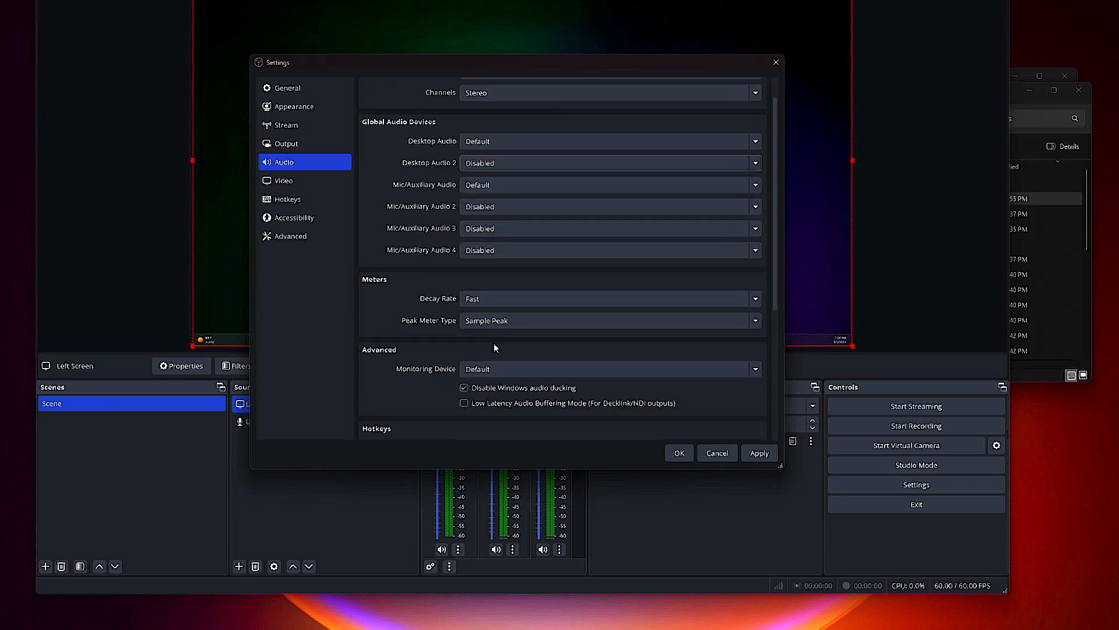
pyautogui.scroll(-1, 494, 341)
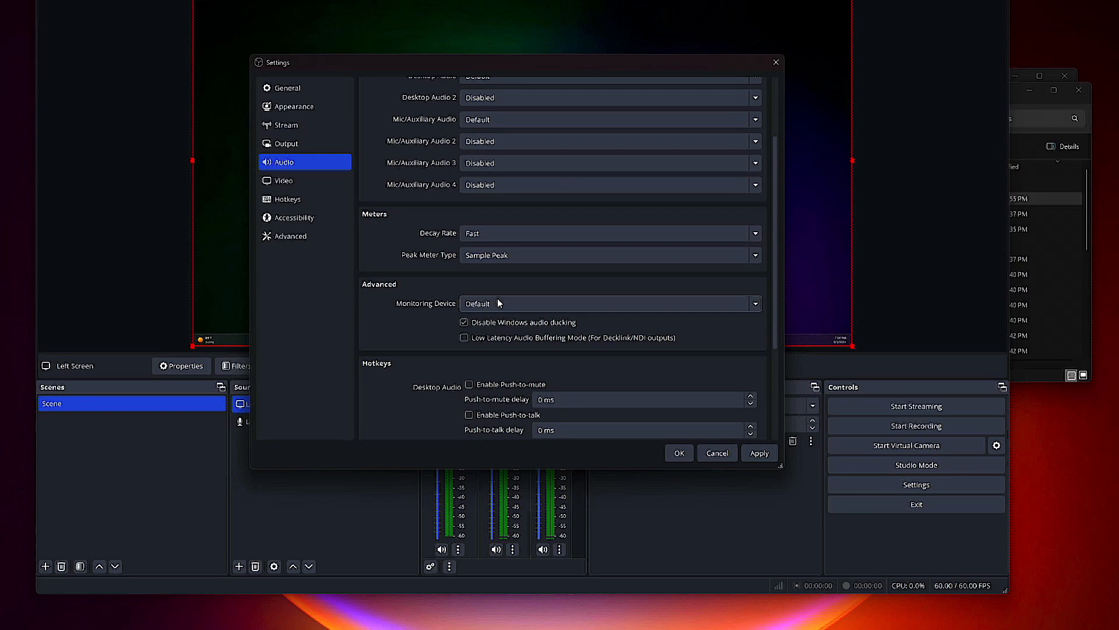
pyautogui.scroll(-3, 443, 250)
pyautogui.scroll(1, 441, 252)
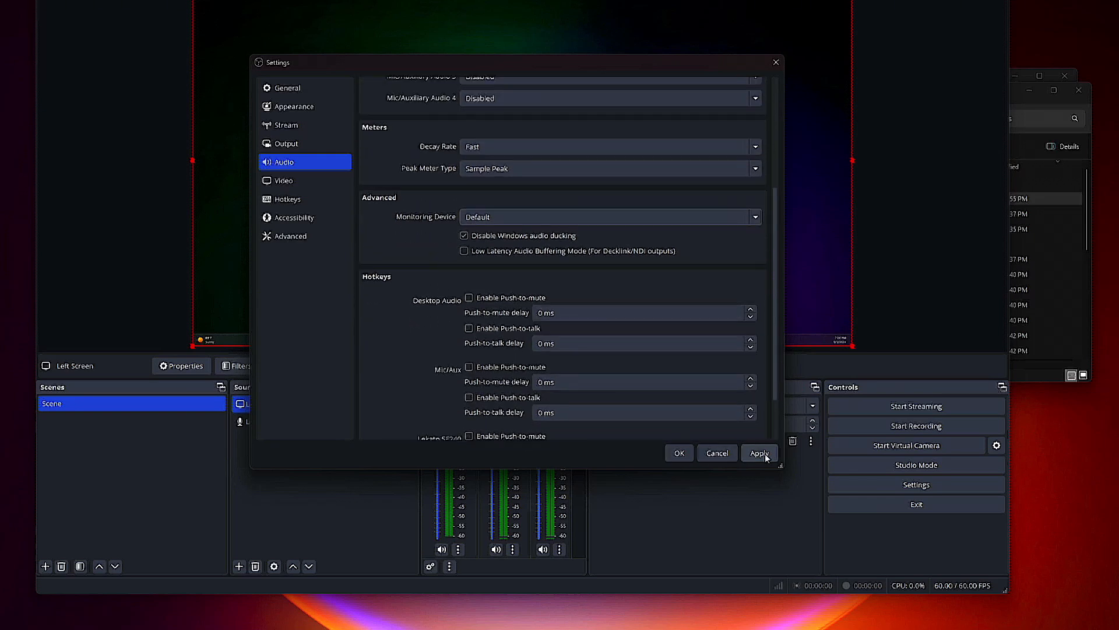
# Save the settings and close the YouTube sign-in dock, dismissing the notice about closed docks.
pyautogui.click(671, 453)
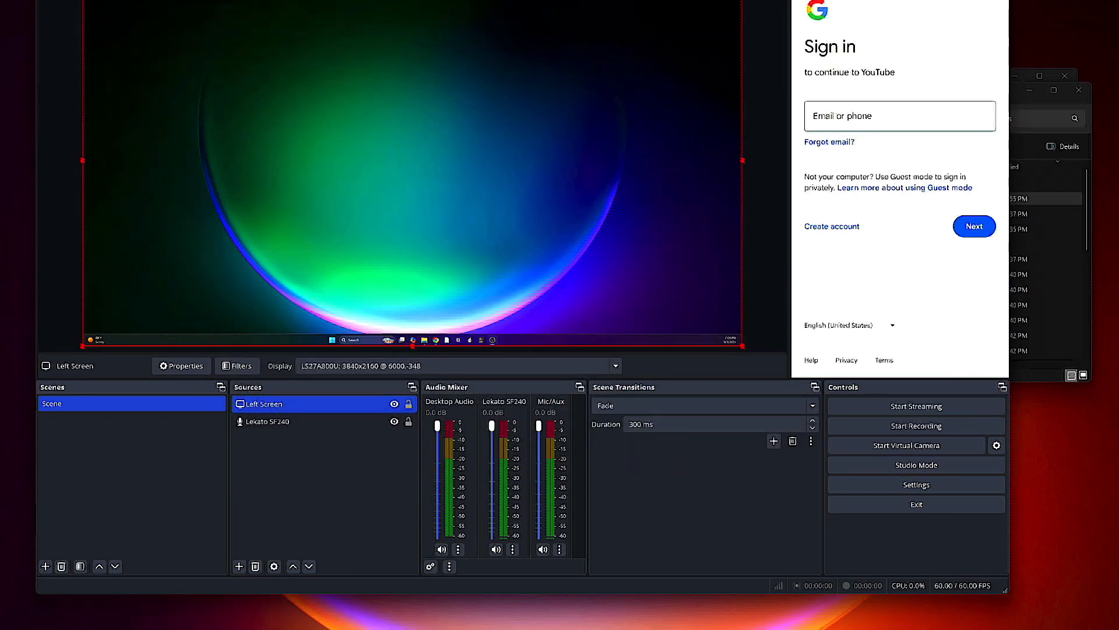
pyautogui.click(1003, 1)
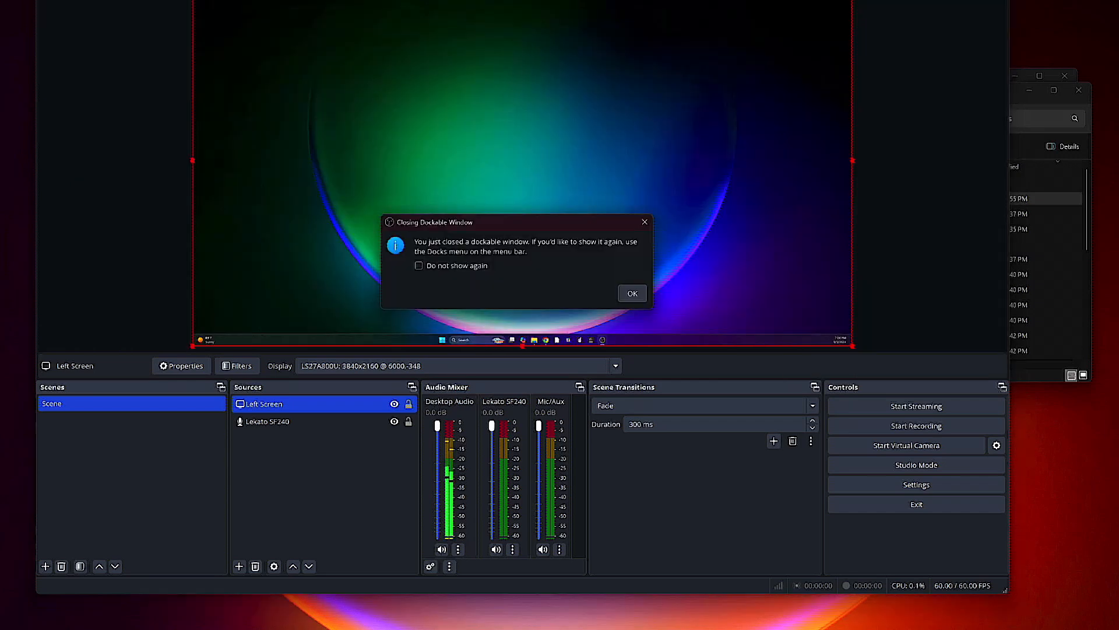
pyautogui.click(631, 295)
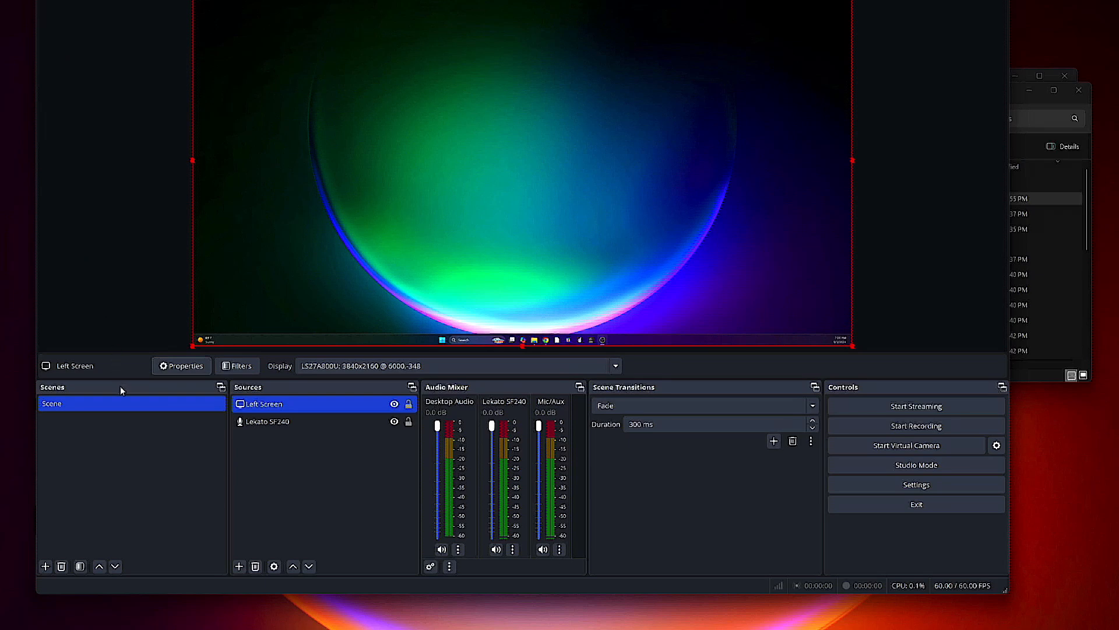
# Dock the Scenes list along the left side of the preview, then shrink and reposition the main window.
pyautogui.moveTo(120, 386); pyautogui.dragTo(65, 28)
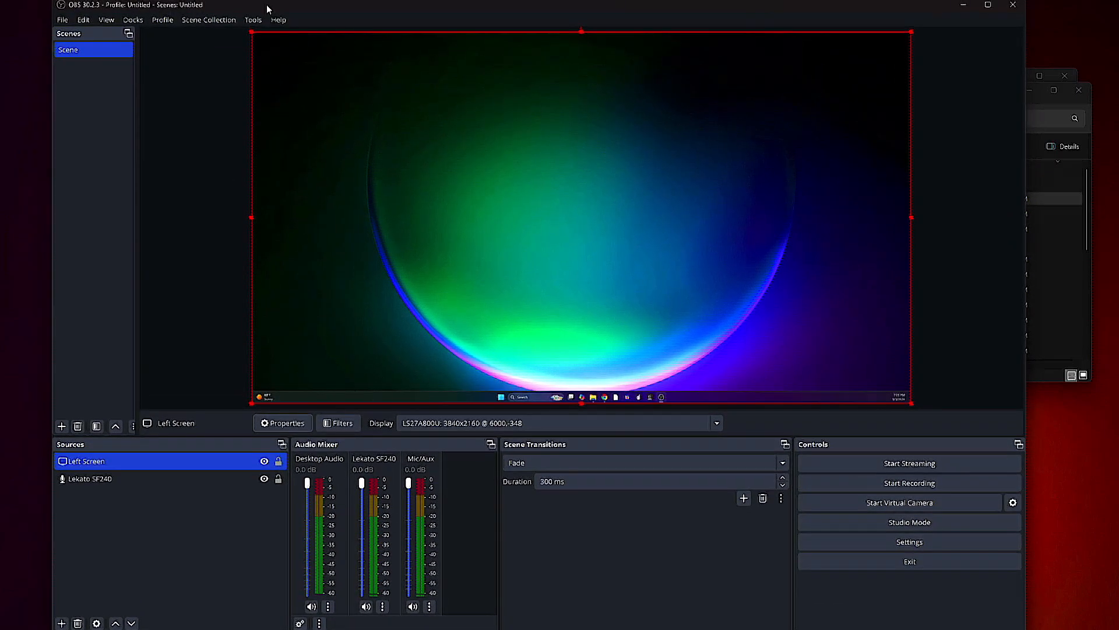
pyautogui.moveTo(55, 2); pyautogui.dragTo(93, 37)
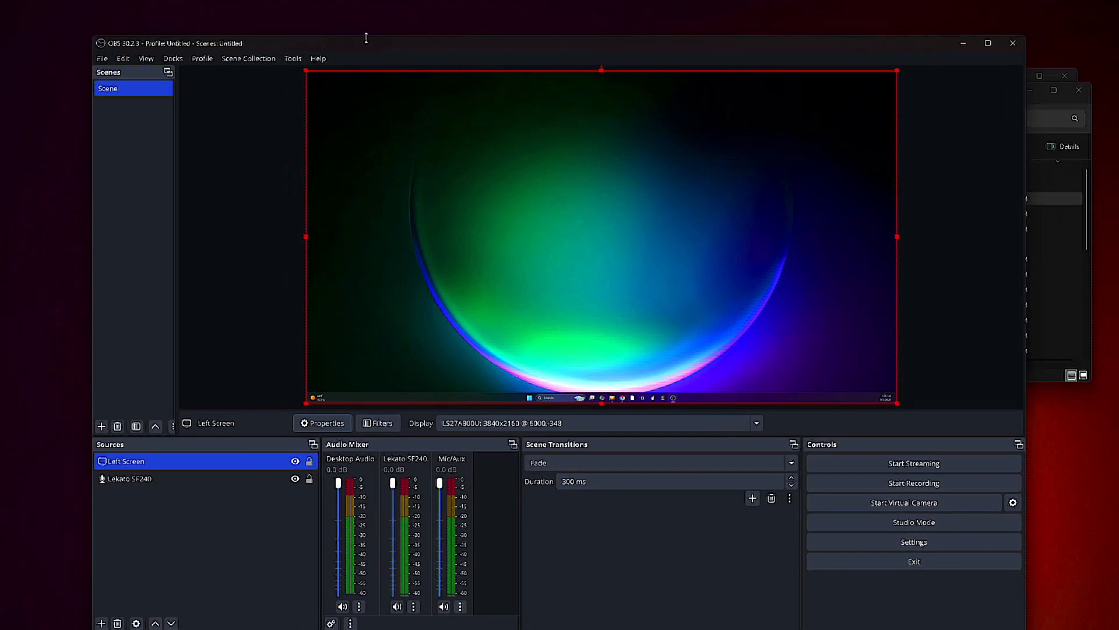
pyautogui.moveTo(370, 51); pyautogui.dragTo(360, 37)
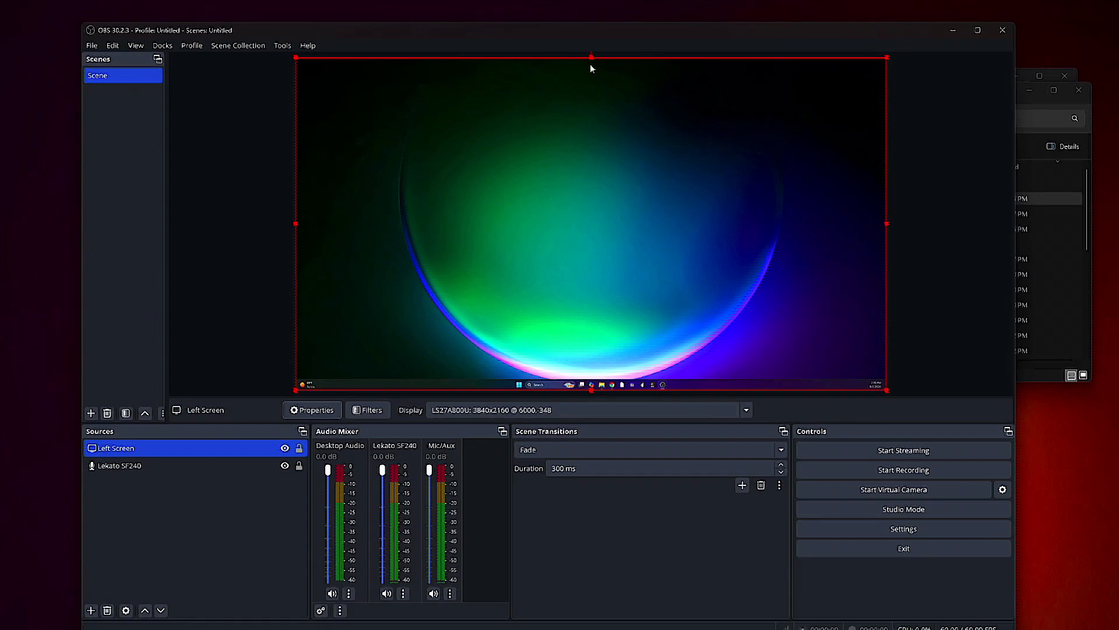
# Minimize the two File Explorer windows behind OBS.
pyautogui.click(1030, 90)
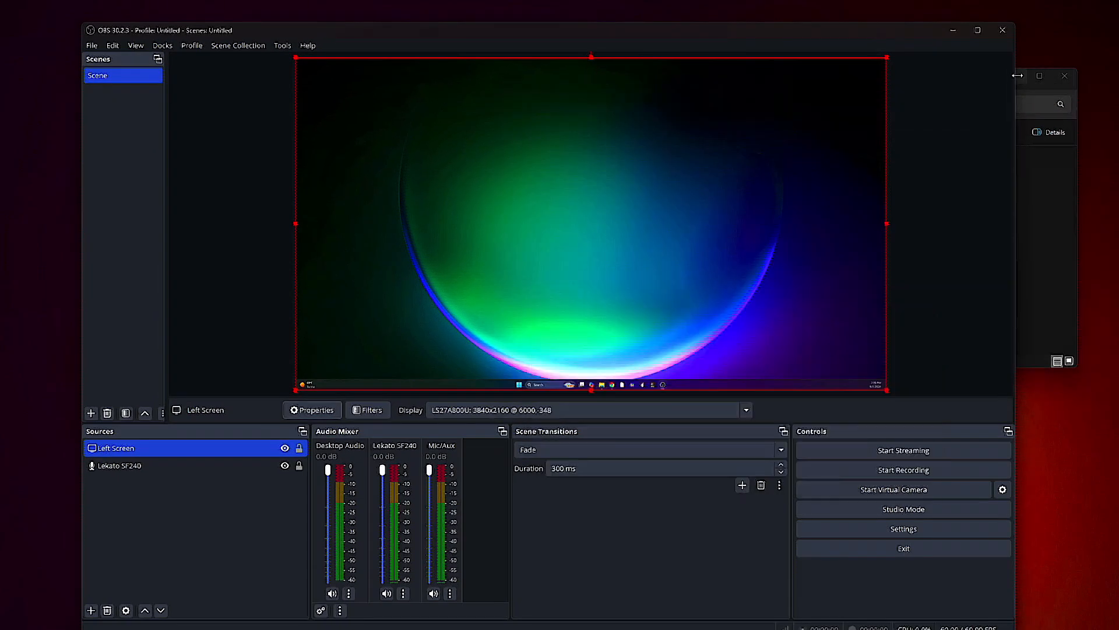
pyautogui.click(1024, 77)
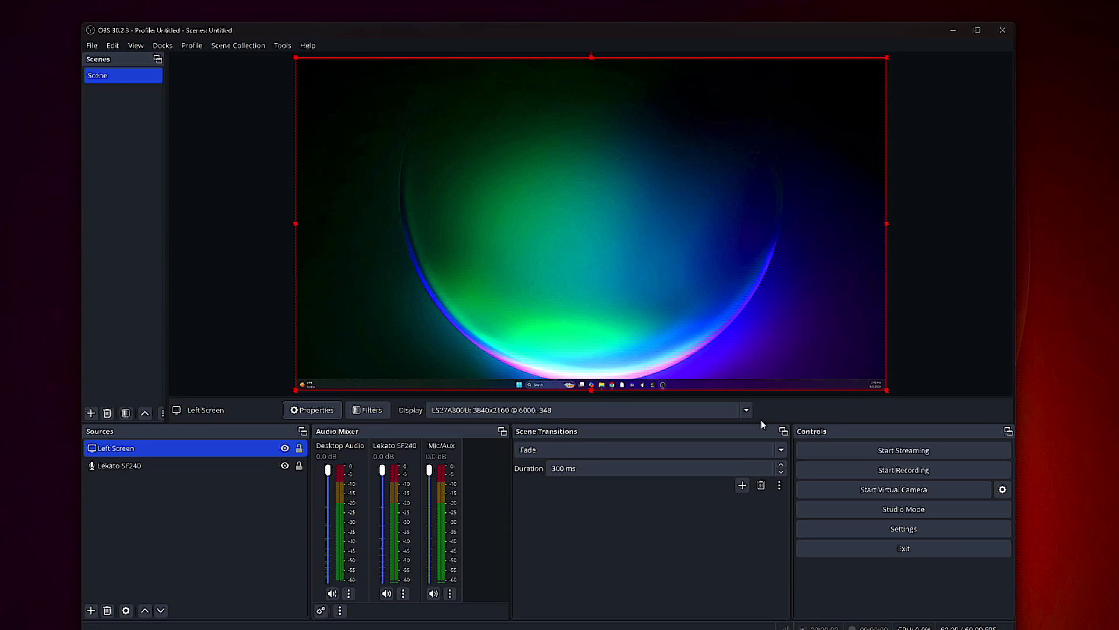
# Enlarge the preview area slightly and widen the Audio Mixer dock into the Scene Transitions space.
pyautogui.moveTo(765, 423); pyautogui.dragTo(766, 428)
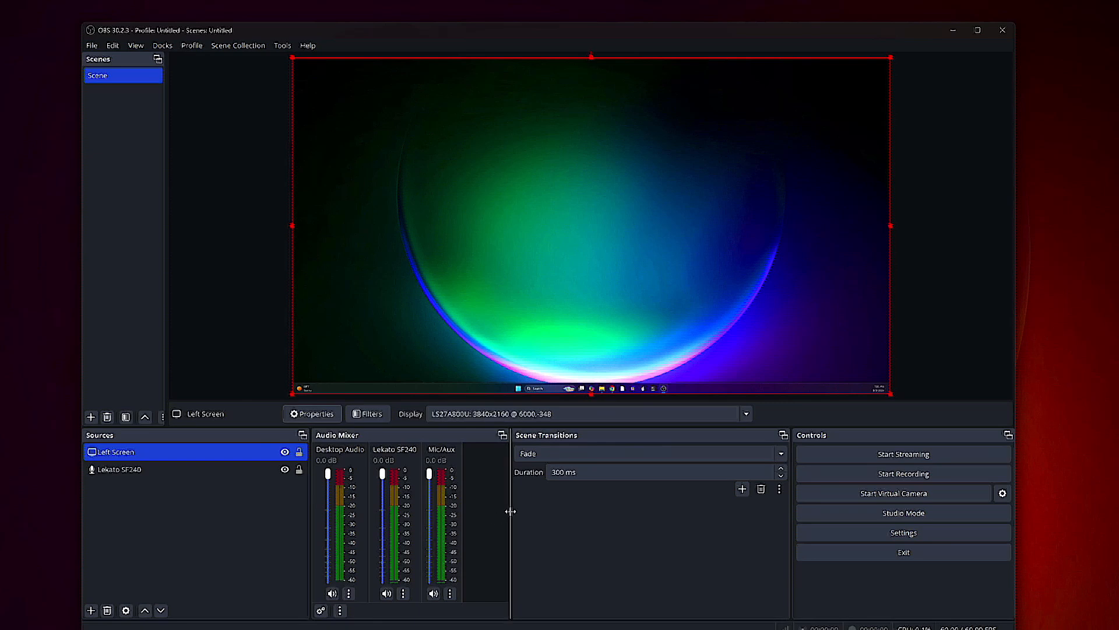
pyautogui.moveTo(510, 510); pyautogui.dragTo(547, 510)
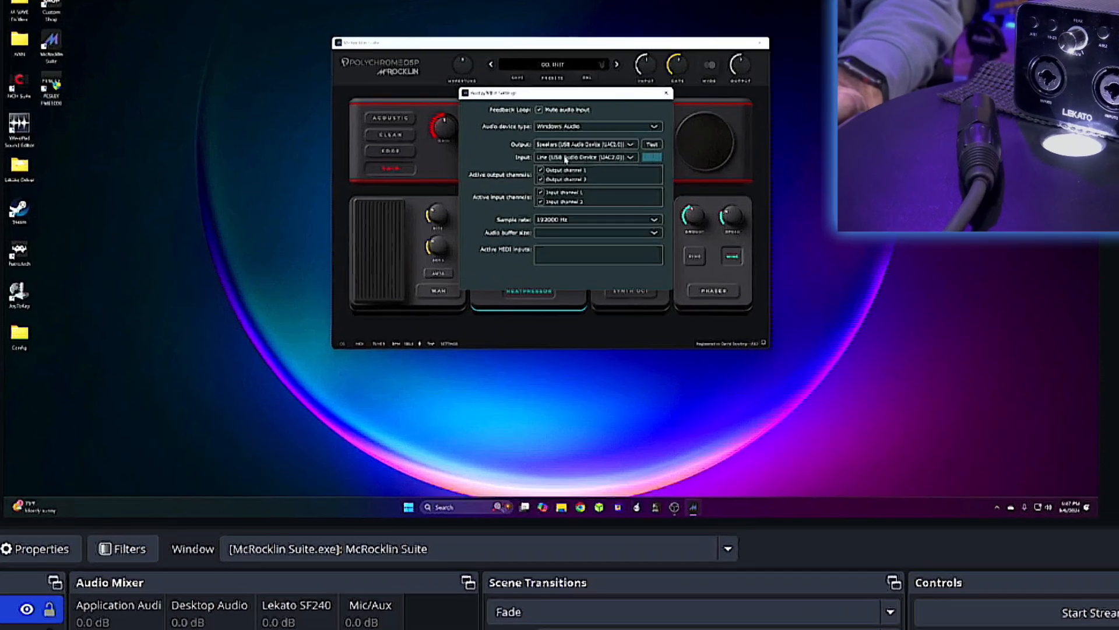
# In the McRocklin Suite audio settings, turn off Input channel 1 while keeping Input channel 2 active, and close the settings.
pyautogui.click(556, 149)
pyautogui.click(579, 180)
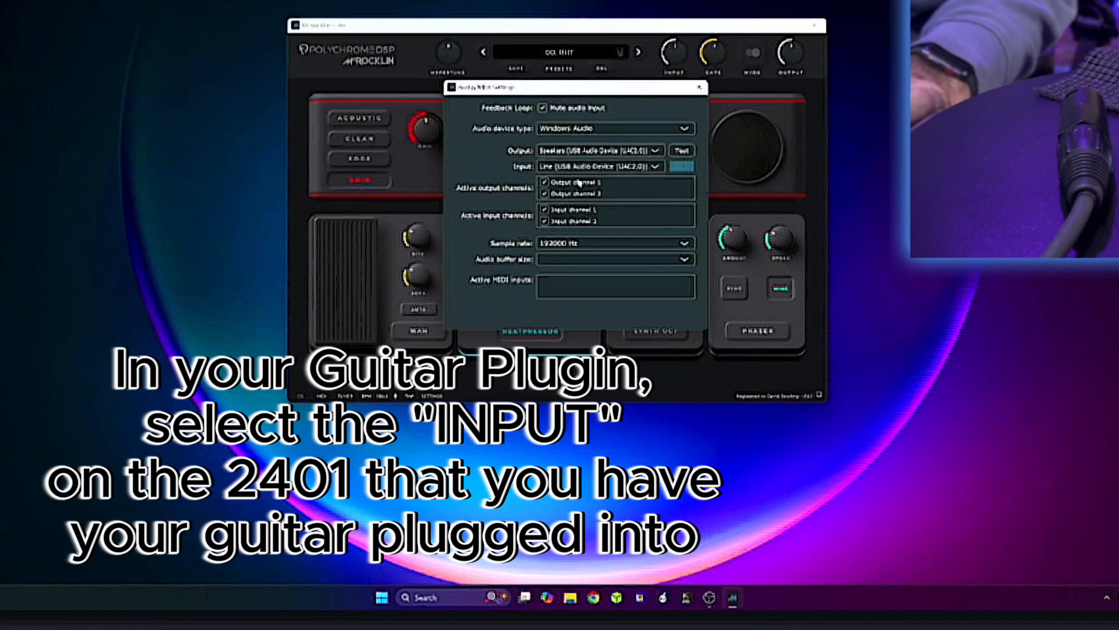
pyautogui.click(545, 210)
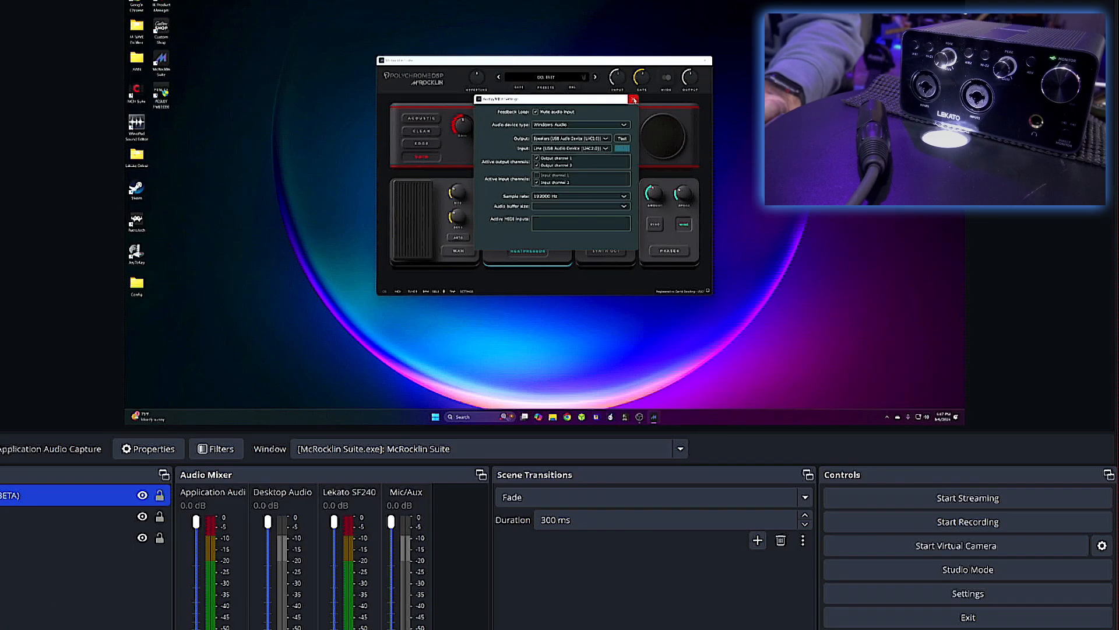
pyautogui.click(634, 100)
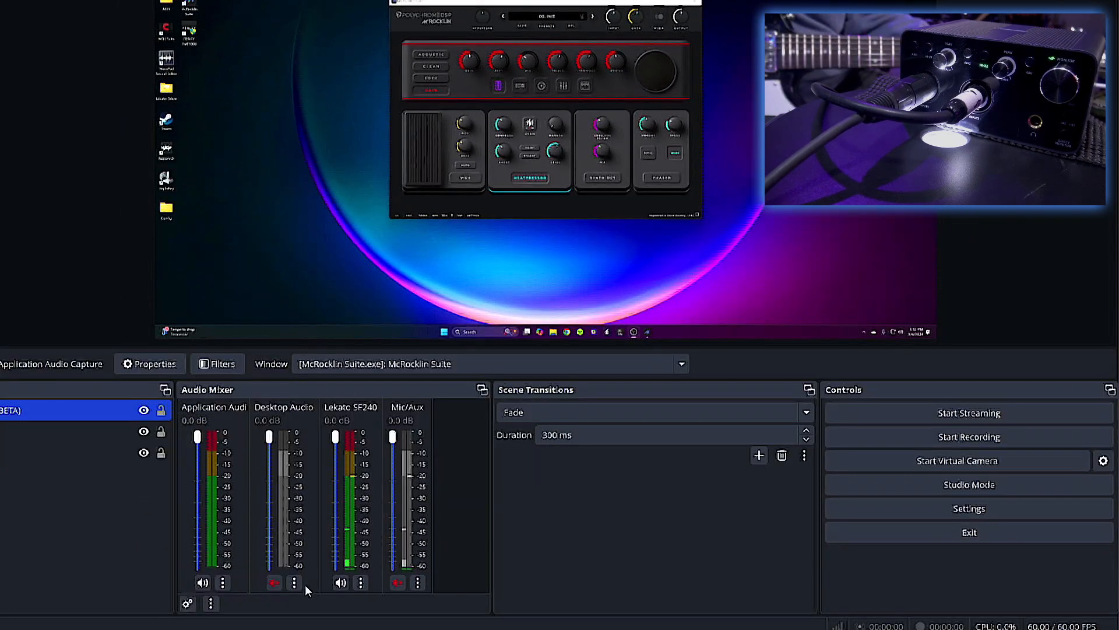
# In Advanced Audio Properties, make Lekato SF240 mono and shift its balance fully left, then close the dialog.
pyautogui.click(188, 604)
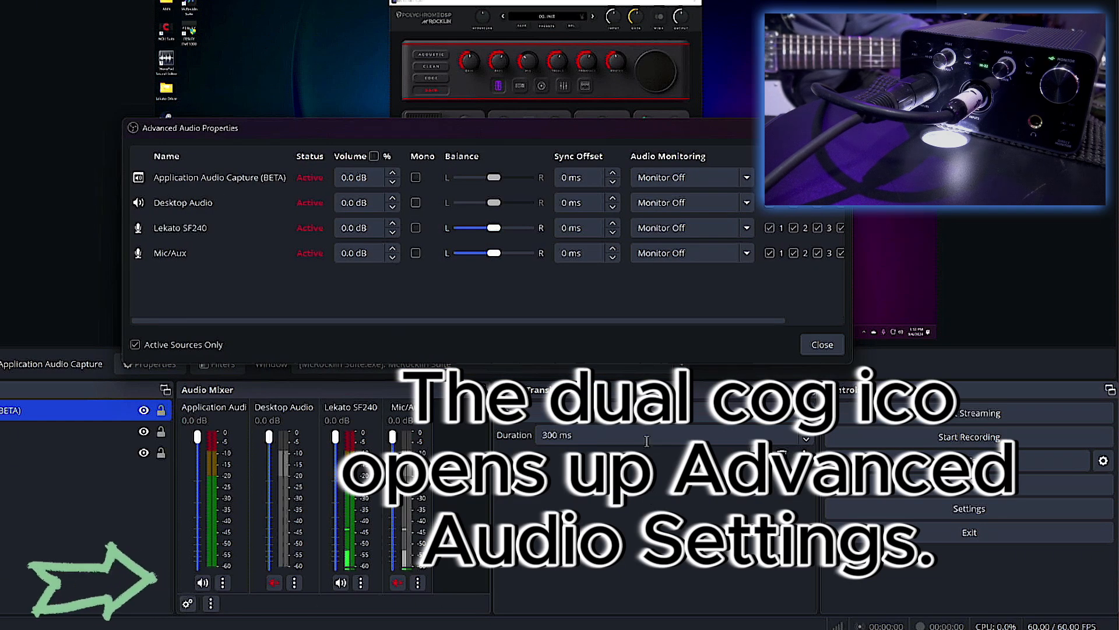
pyautogui.moveTo(577, 133); pyautogui.dragTo(528, 128)
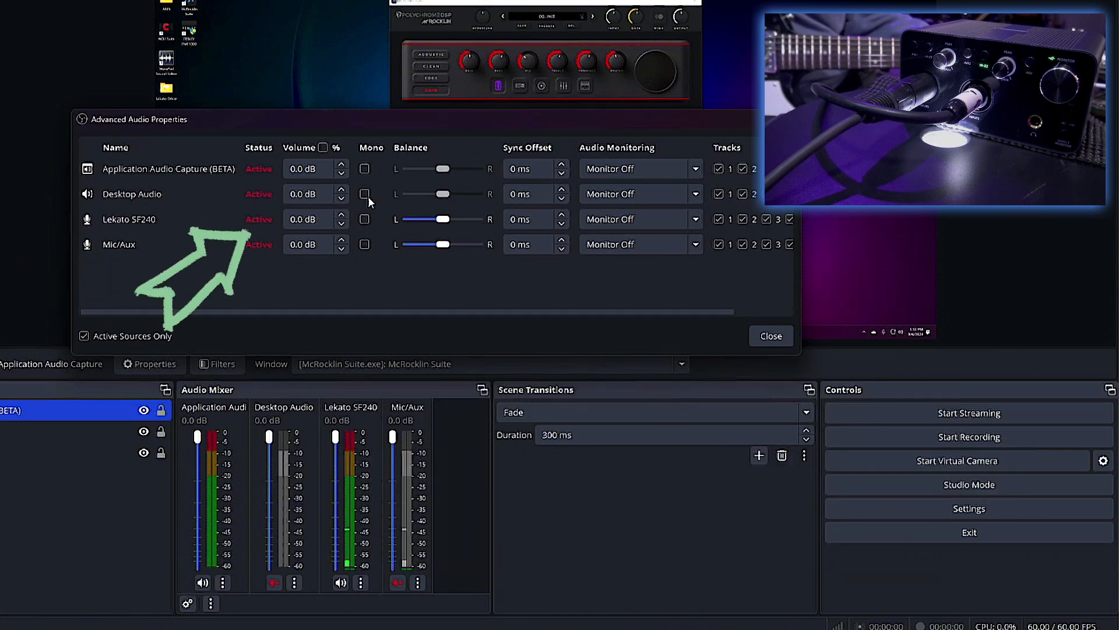
pyautogui.click(365, 221)
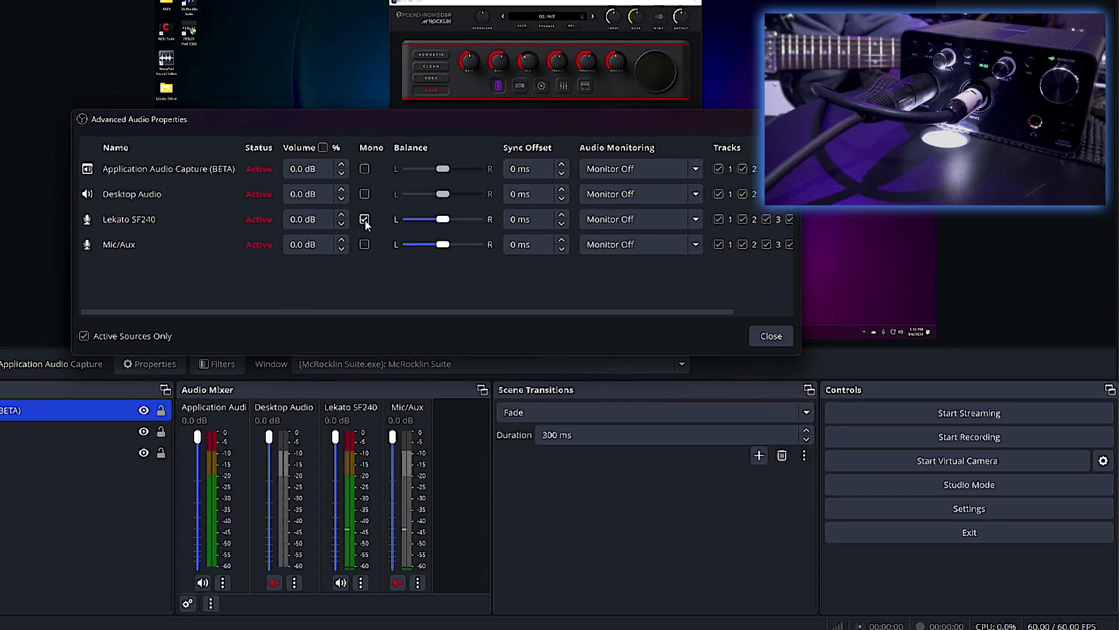
pyautogui.moveTo(443, 219); pyautogui.dragTo(394, 216)
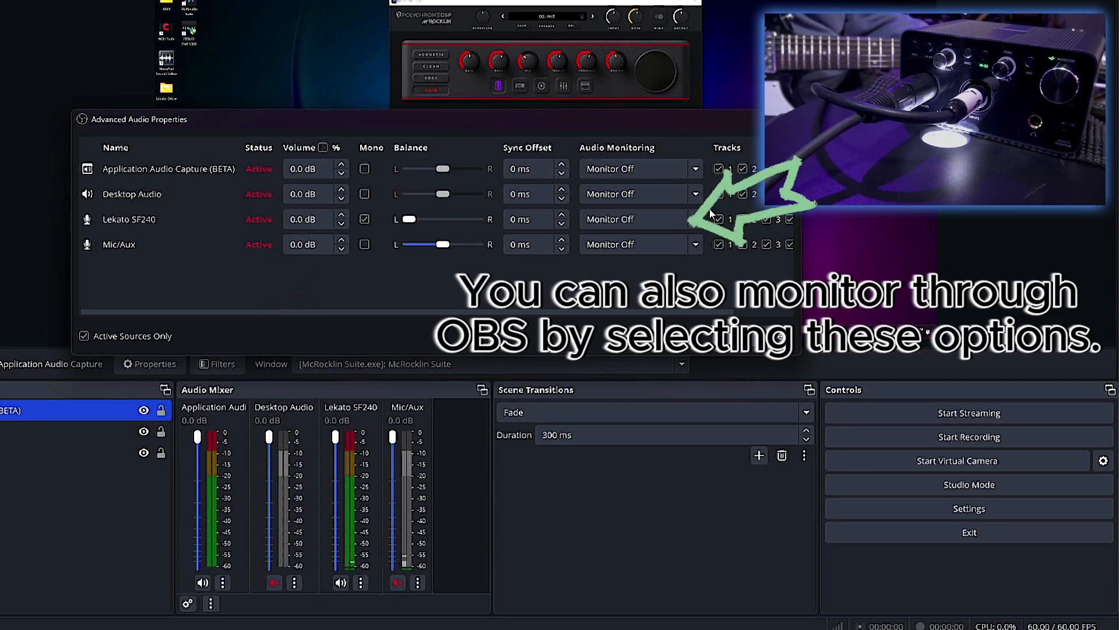
pyautogui.click(773, 332)
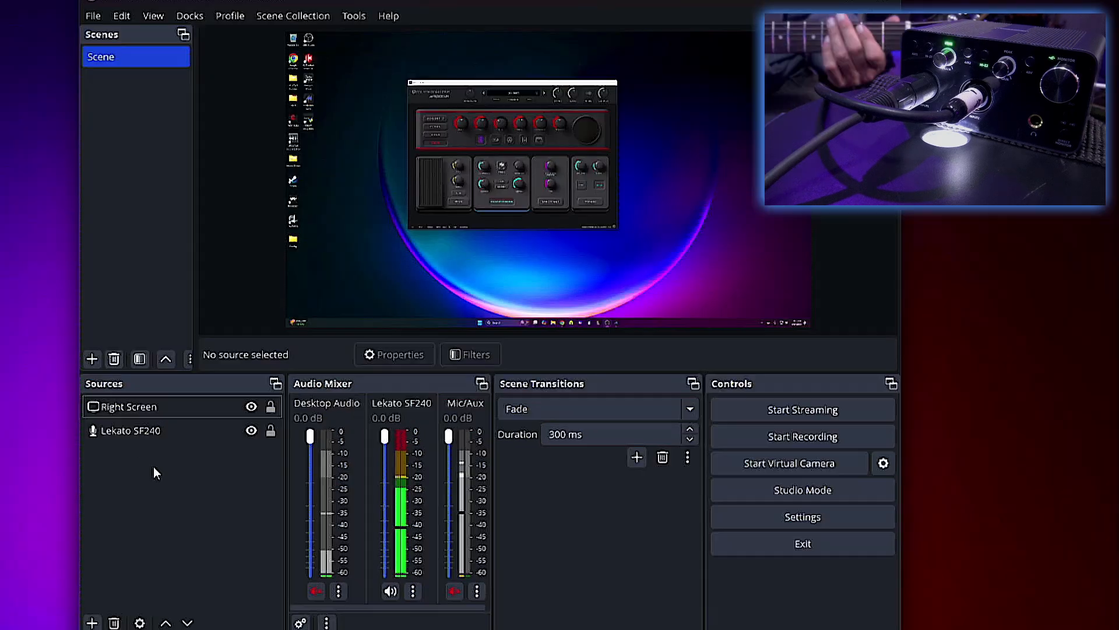
# Add an Application Audio Capture (BETA) source that captures the window [McRocklin Suite.exe]: McRocklin Suite.
pyautogui.rightClick(154, 468)
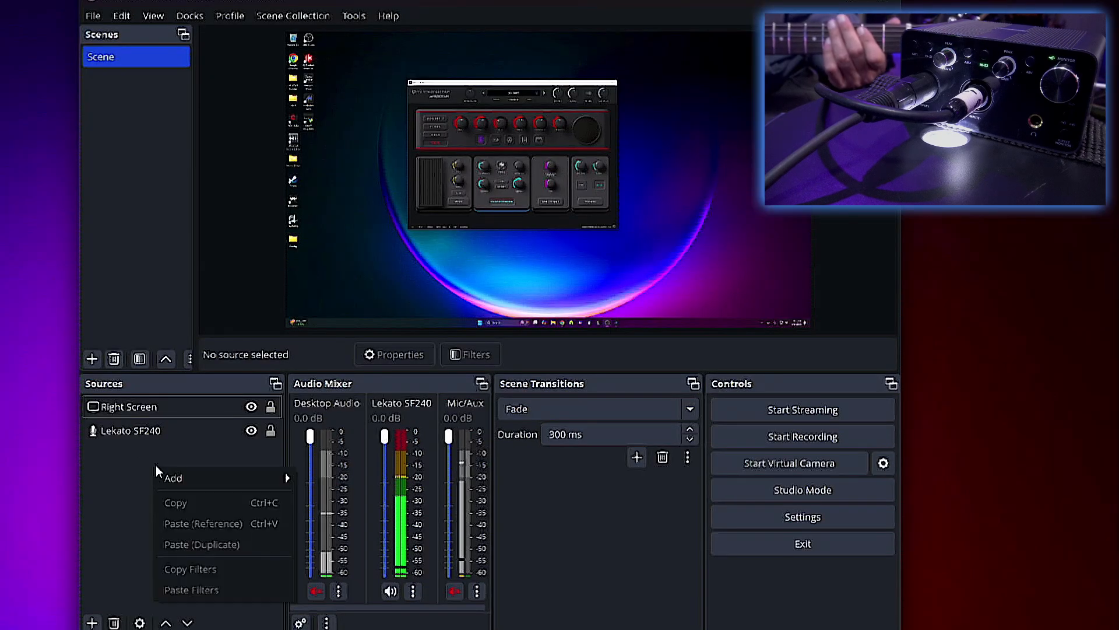
pyautogui.moveTo(174, 479)
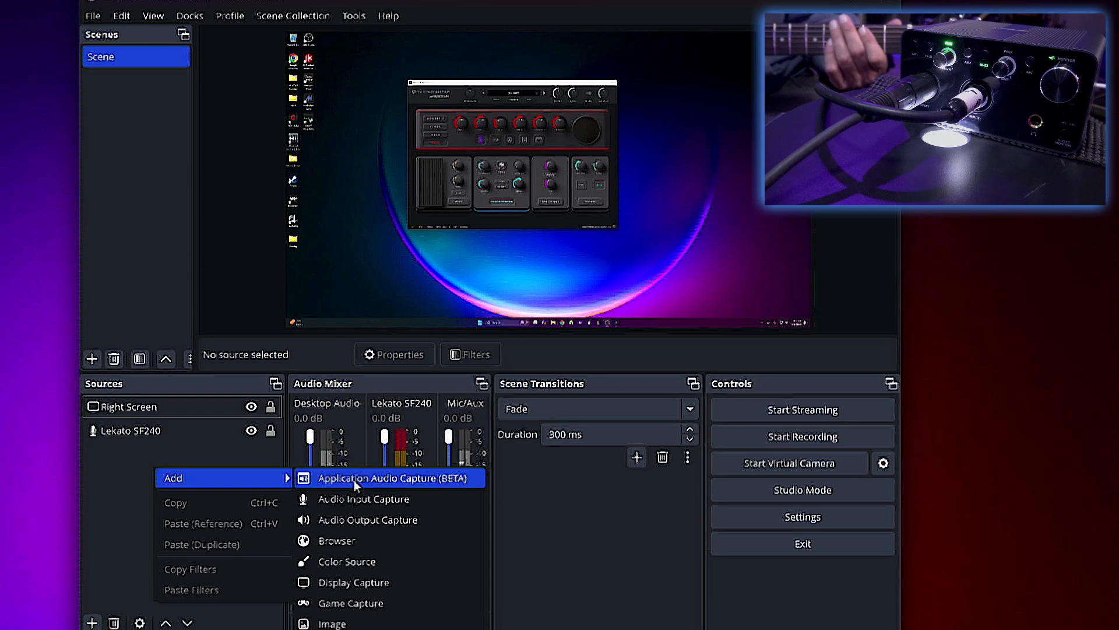
pyautogui.click(431, 478)
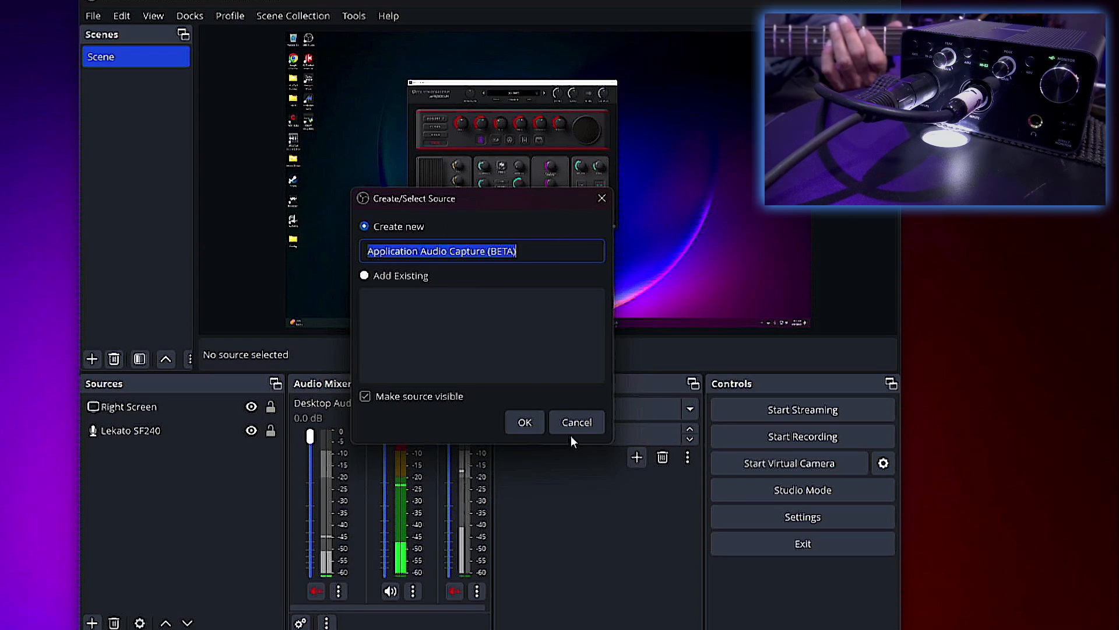
pyautogui.click(520, 425)
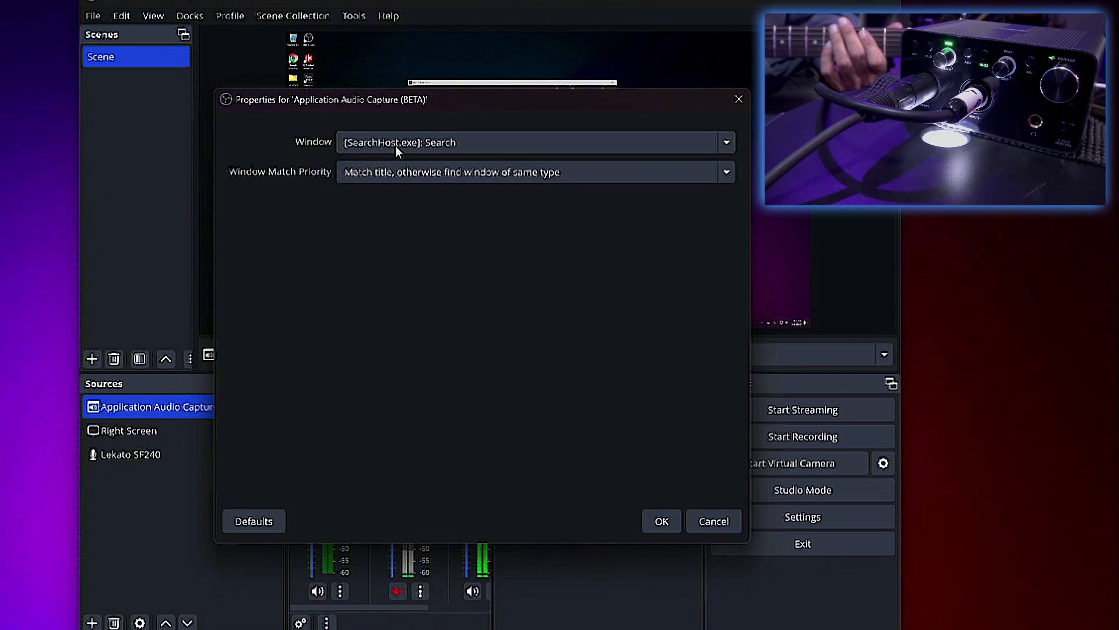
pyautogui.click(444, 147)
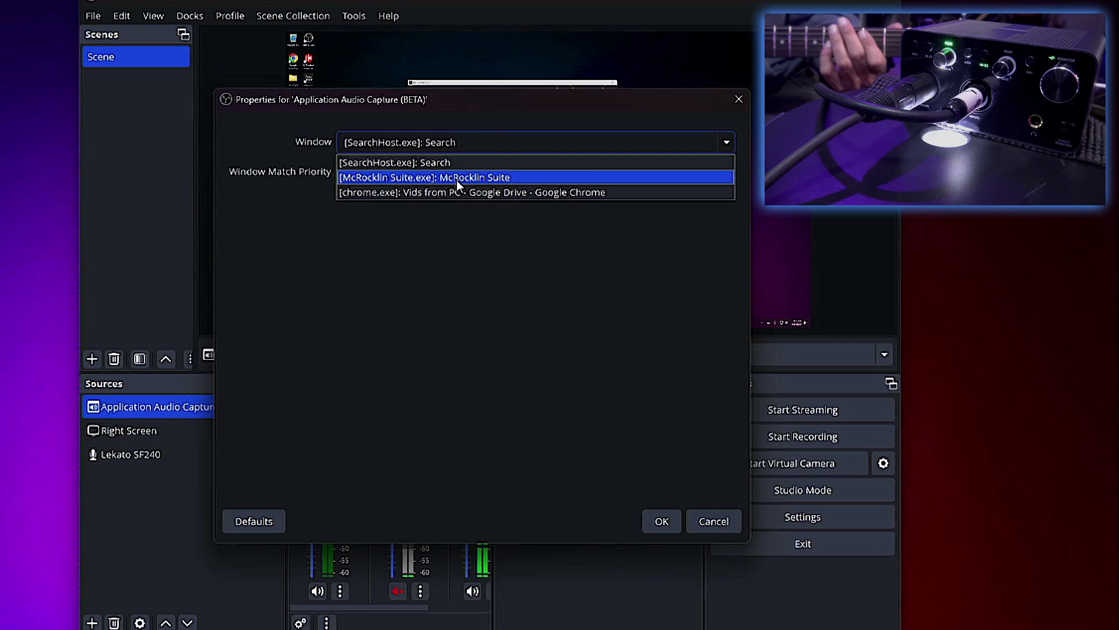
pyautogui.click(467, 180)
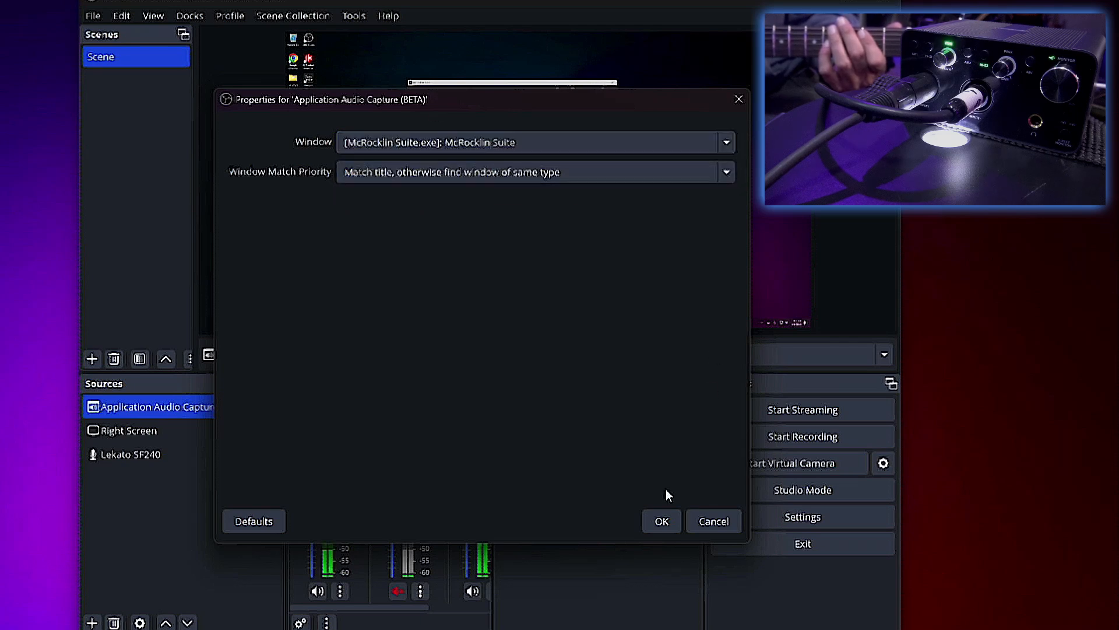
pyautogui.click(662, 522)
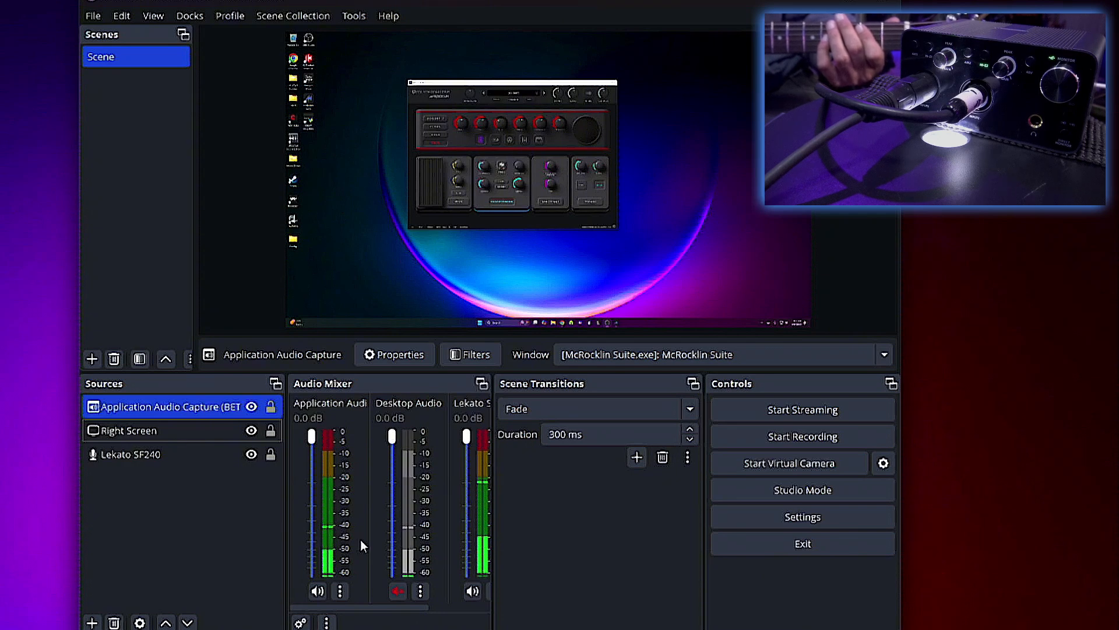
# Lower the Application Audio Capture volume in the mixer to about -8.0 dB.
pyautogui.click(472, 590)
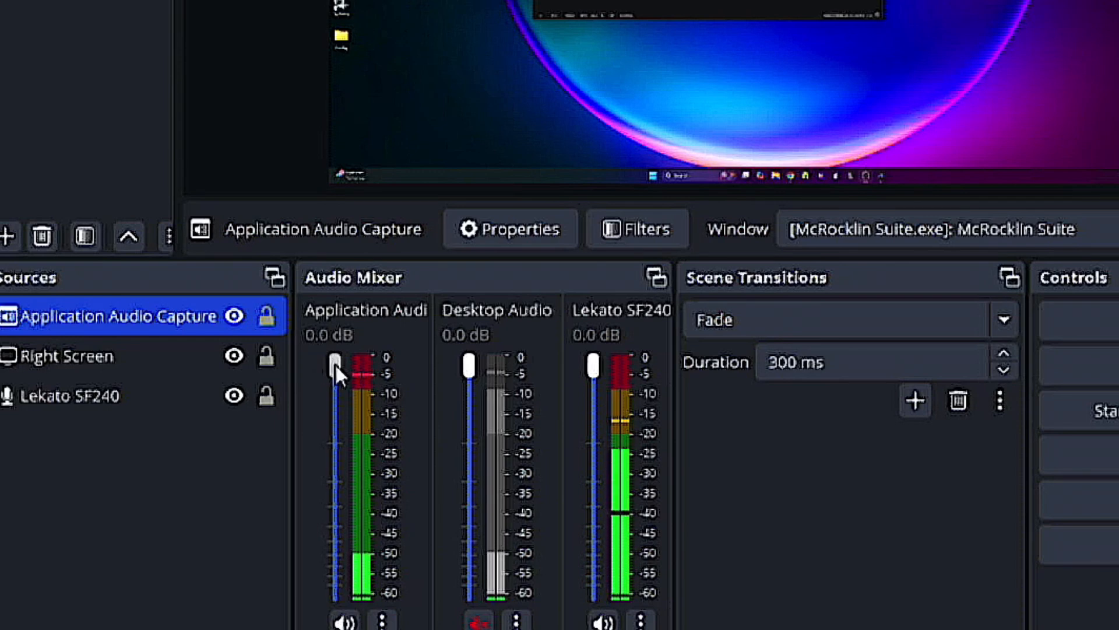
pyautogui.moveTo(334, 363); pyautogui.dragTo(341, 401)
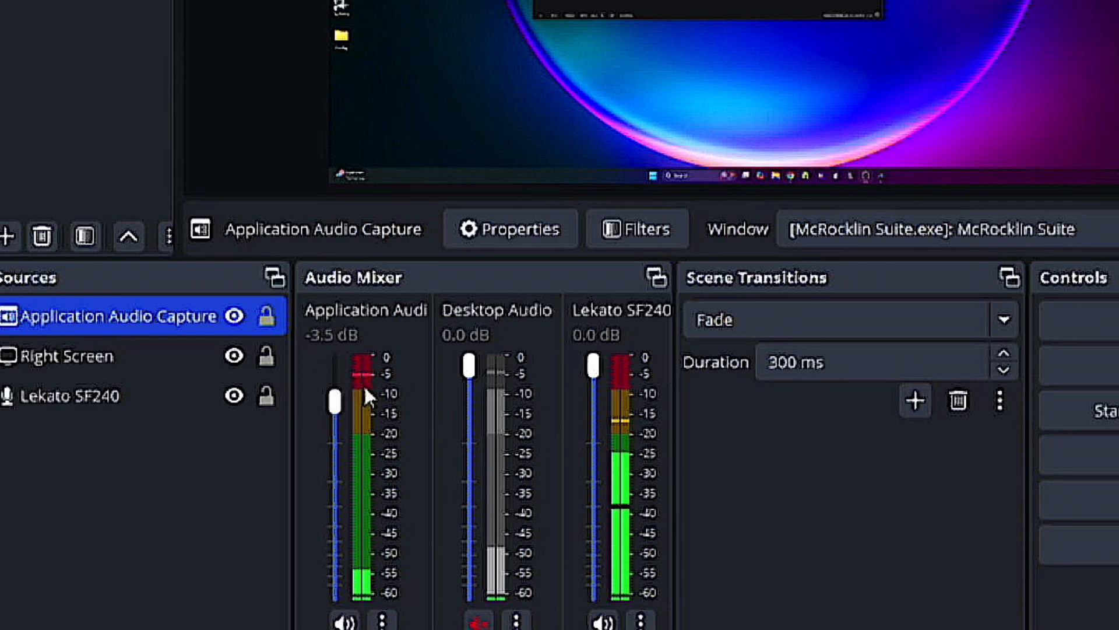
pyautogui.moveTo(334, 397); pyautogui.dragTo(337, 408)
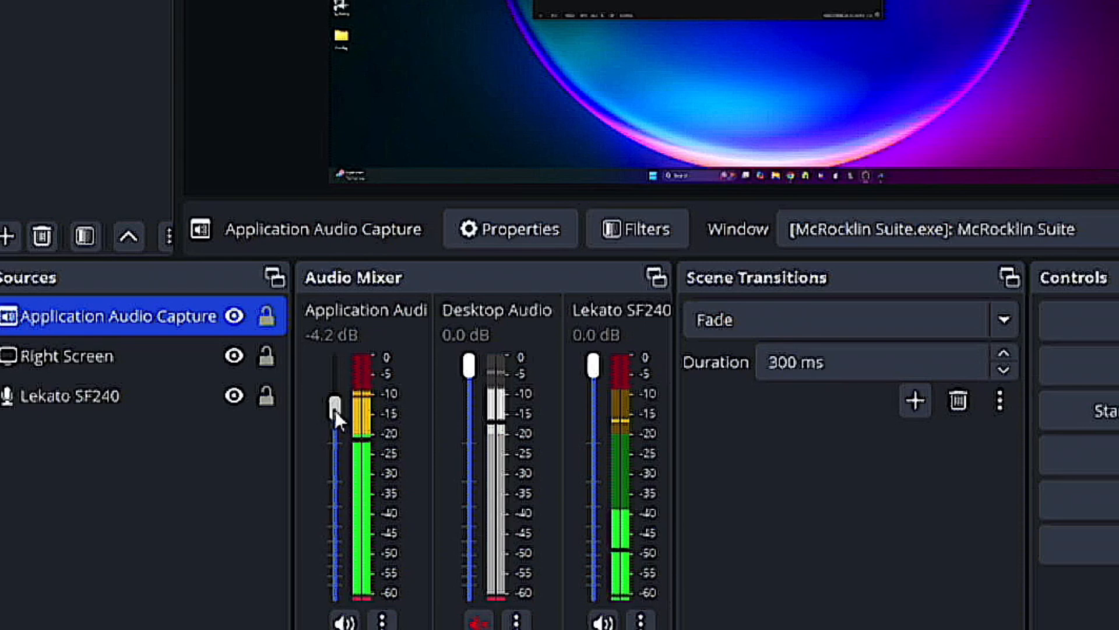
pyautogui.moveTo(335, 411); pyautogui.dragTo(337, 433)
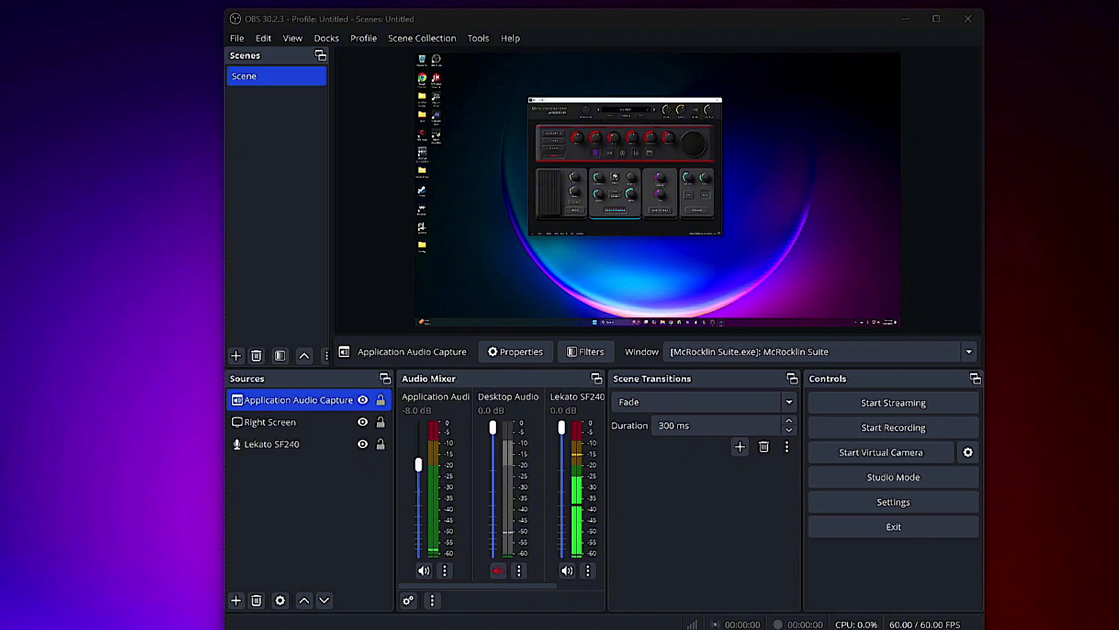
# Add a new scene named Face.
pyautogui.click(277, 161)
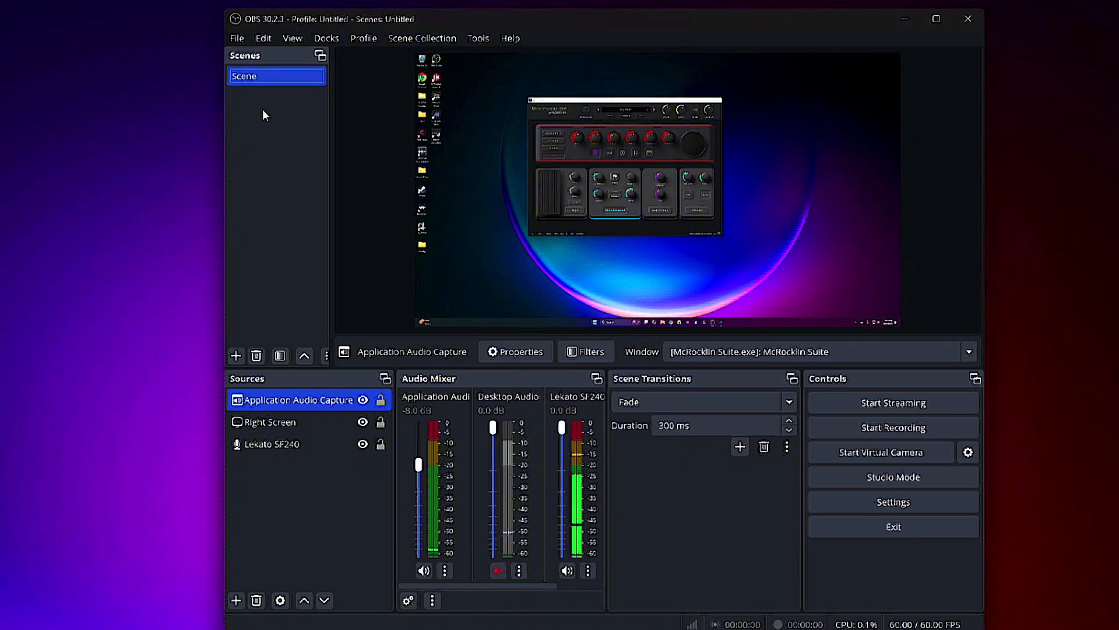
pyautogui.click(237, 356)
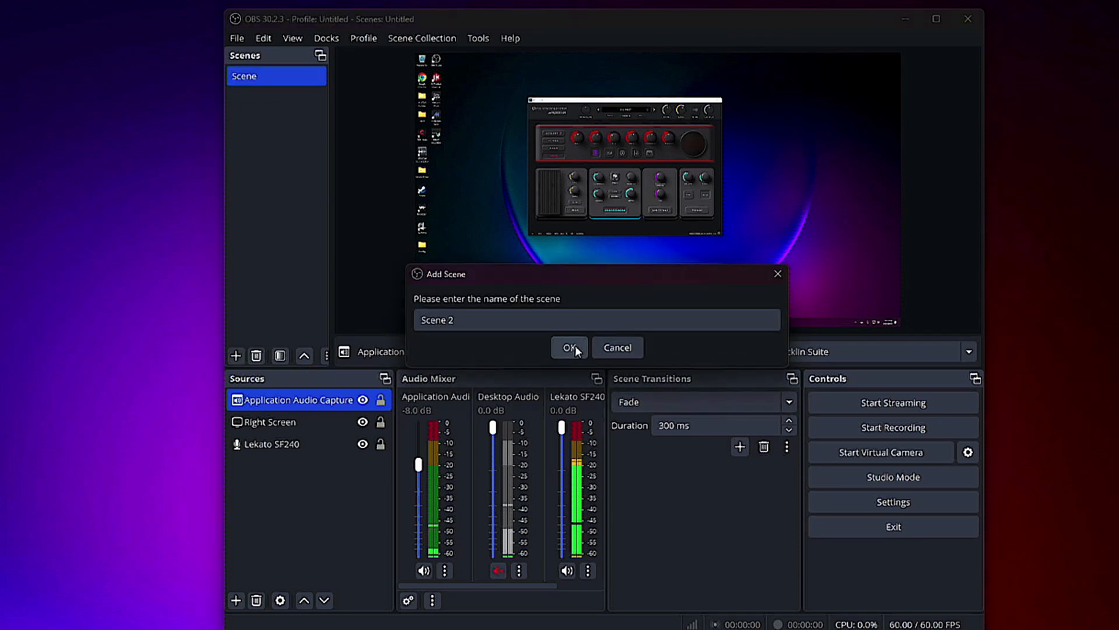
pyautogui.tripleClick(421, 320)
pyautogui.write('Face')
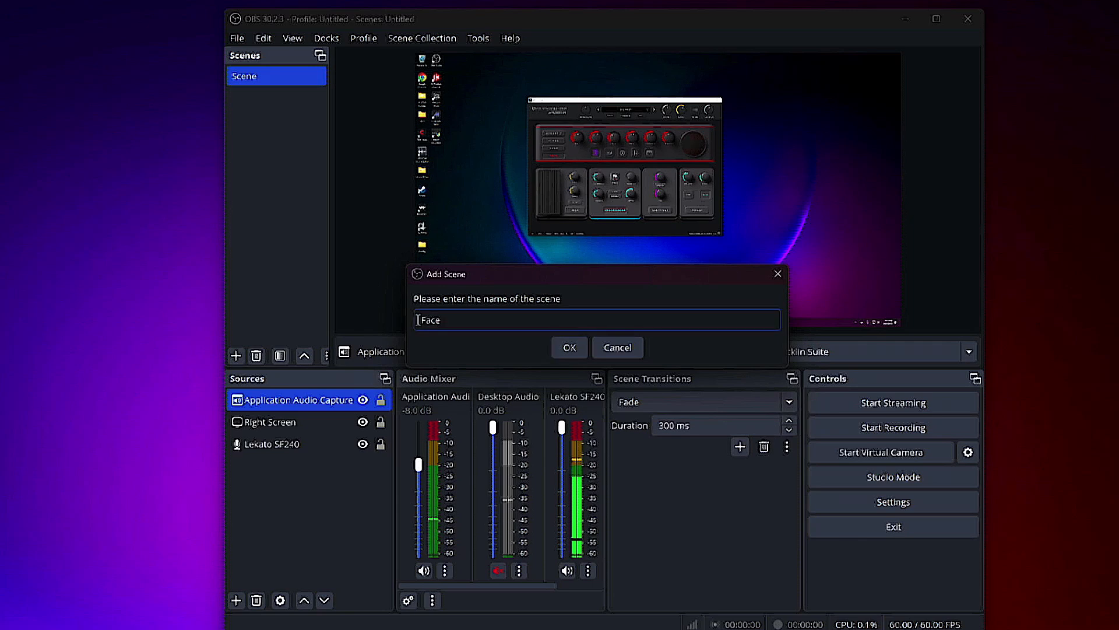
pyautogui.click(567, 348)
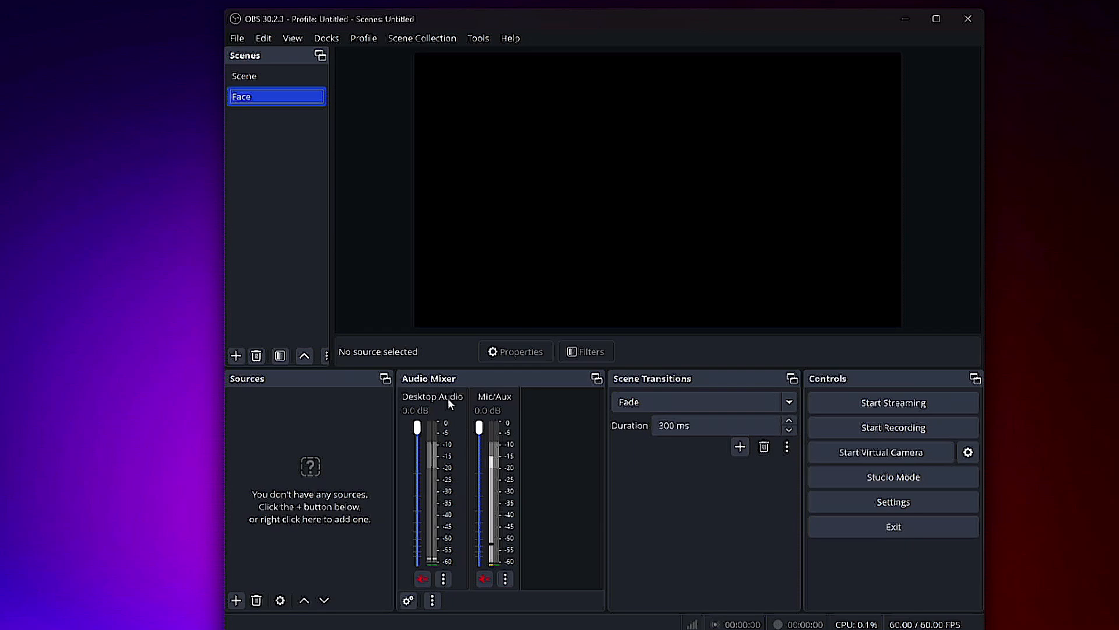
# Copy the Application Audio Capture source from the original scene and paste it as a reference into the Face scene.
pyautogui.click(259, 79)
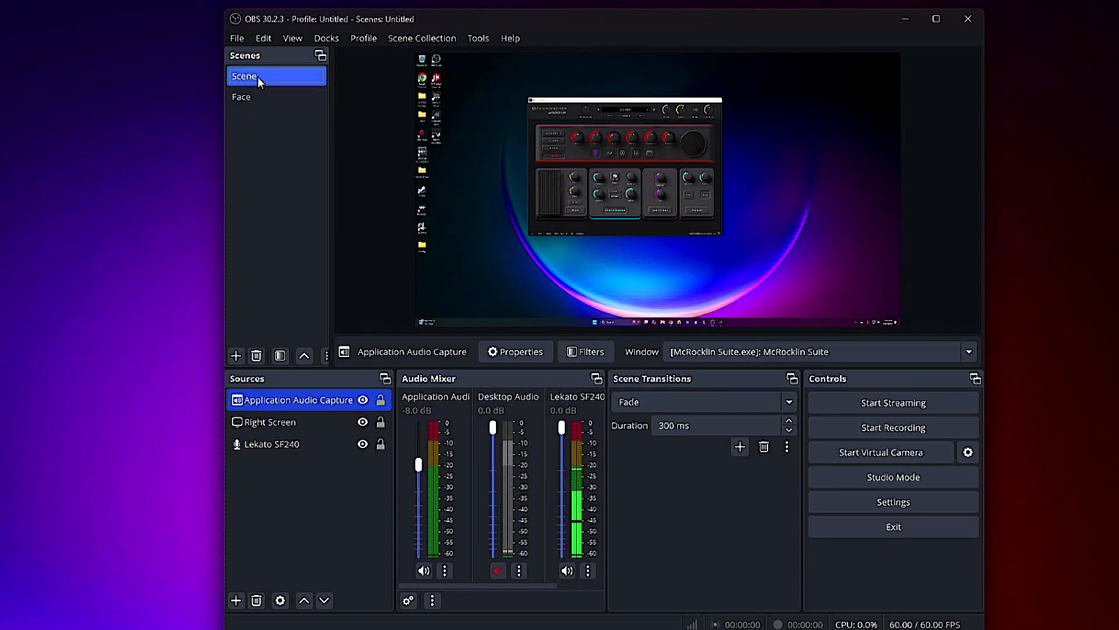
pyautogui.click(269, 443)
pyautogui.click(279, 403)
pyautogui.rightClick(279, 403)
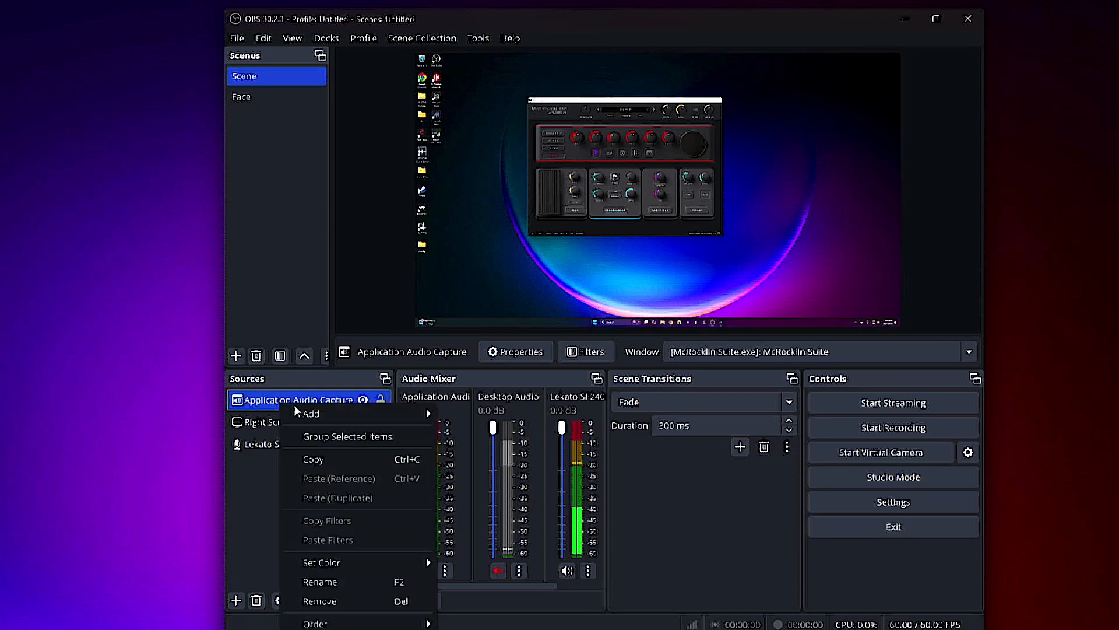
pyautogui.click(318, 462)
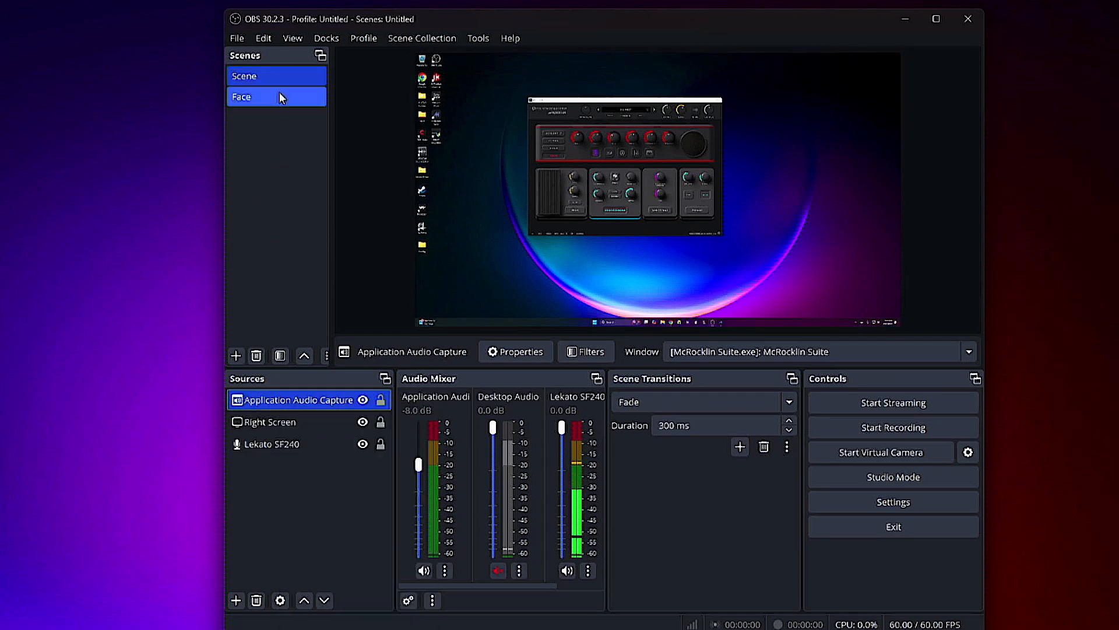
pyautogui.click(247, 100)
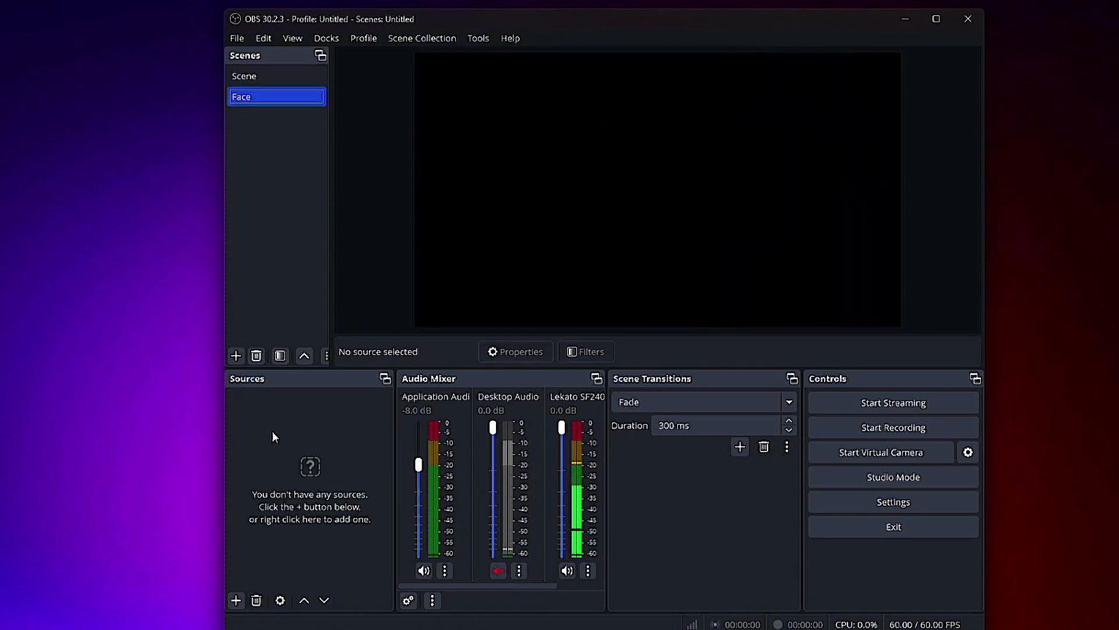
pyautogui.rightClick(273, 436)
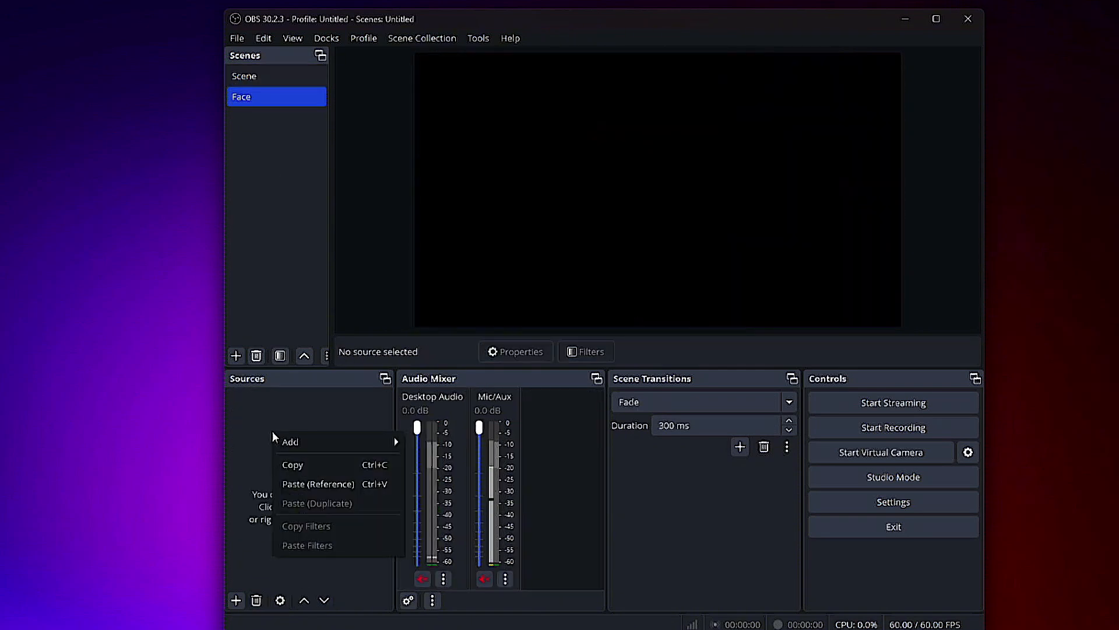
pyautogui.click(296, 484)
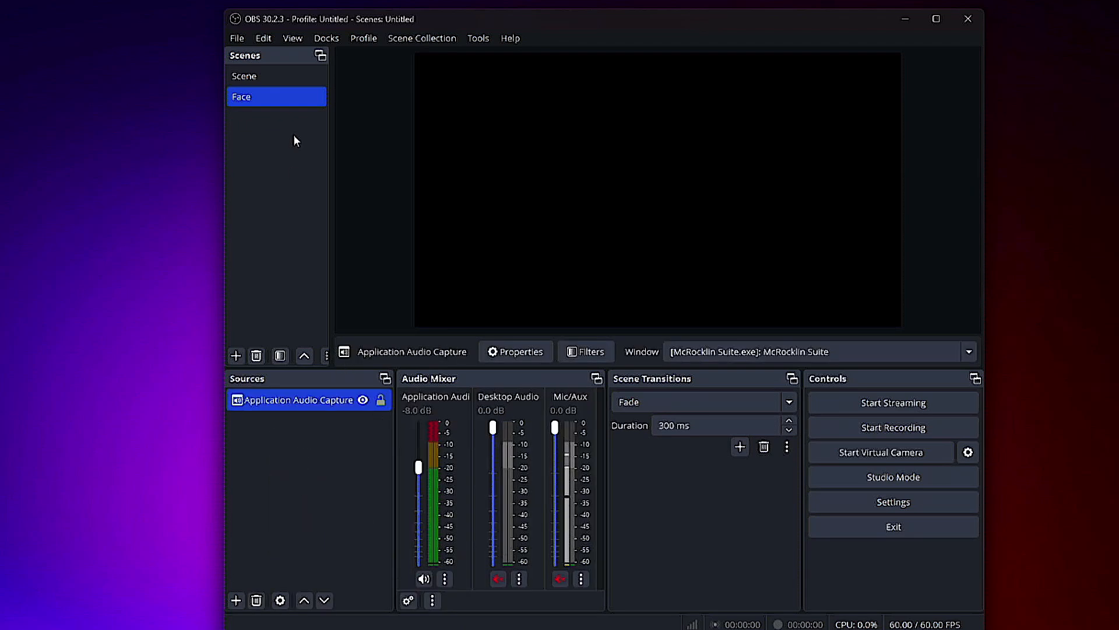
# Copy the Lekato SF240 source from the original scene and paste it as a reference into the Face scene.
pyautogui.click(251, 80)
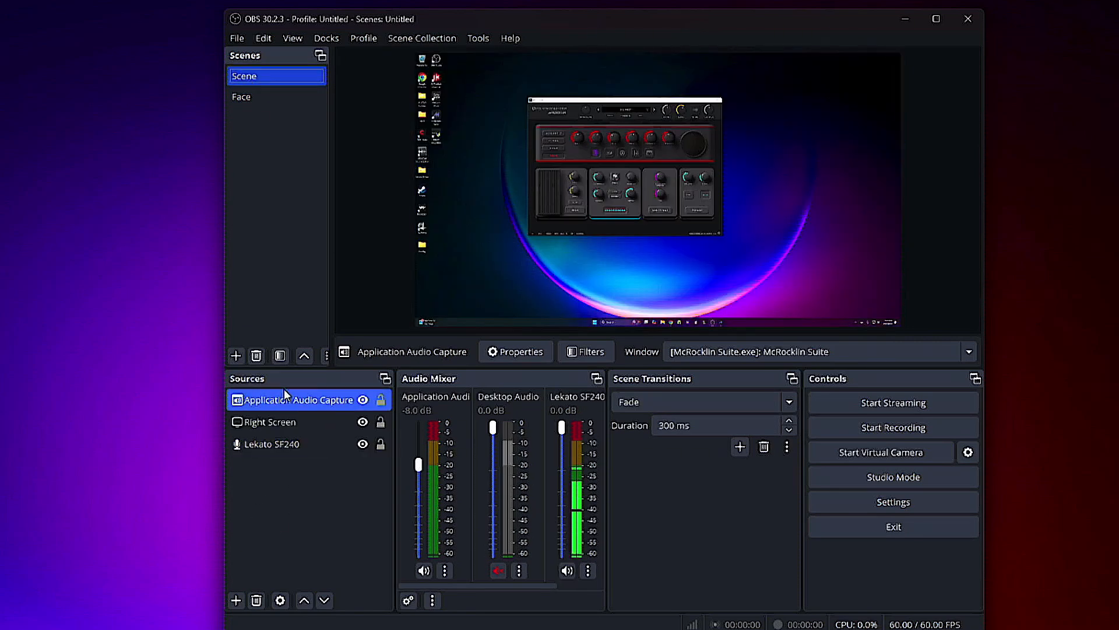
pyautogui.rightClick(277, 446)
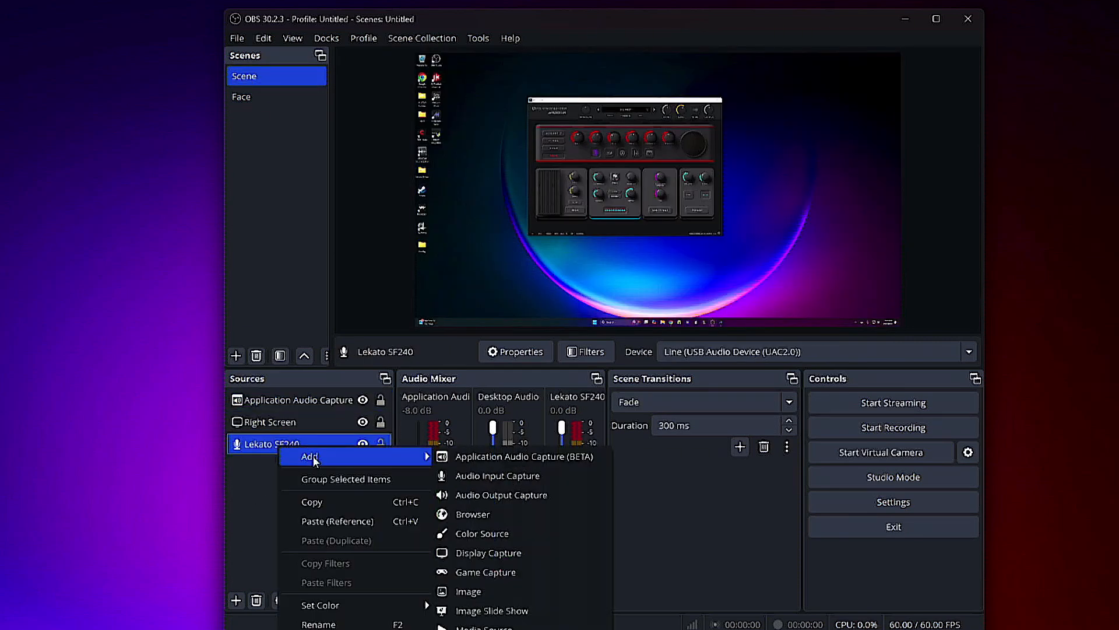
pyautogui.click(320, 501)
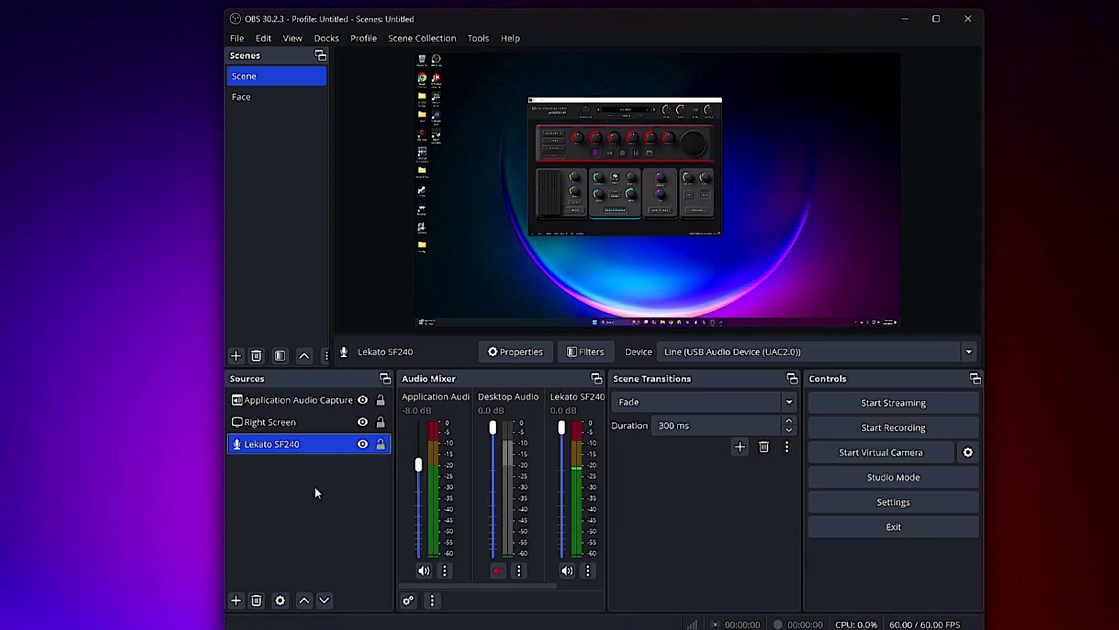
pyautogui.click(248, 94)
pyautogui.rightClick(307, 456)
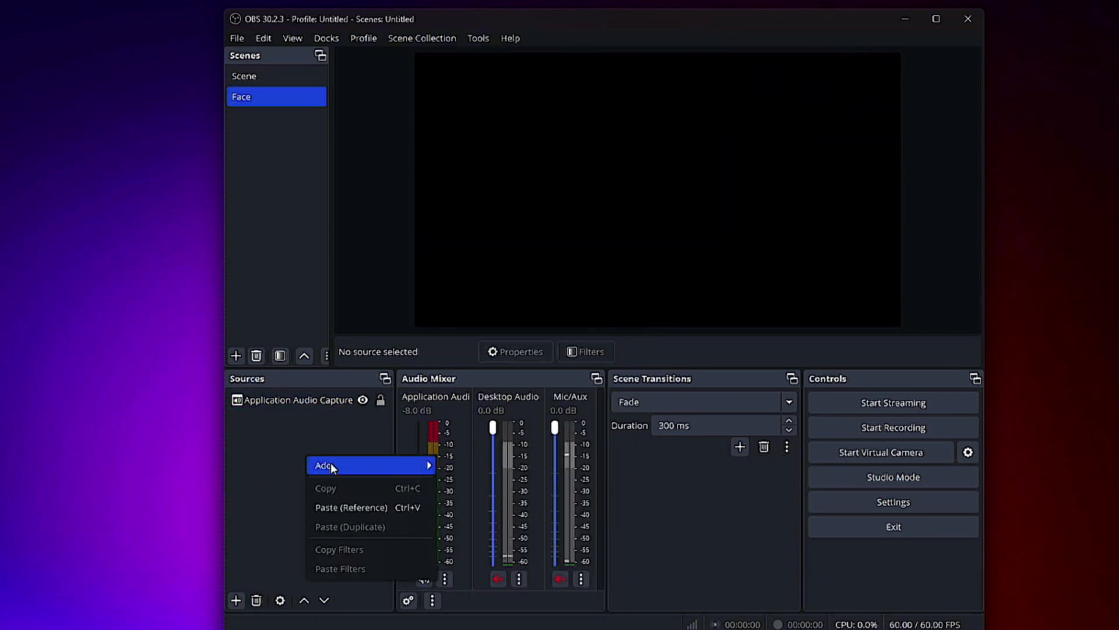
pyautogui.click(334, 508)
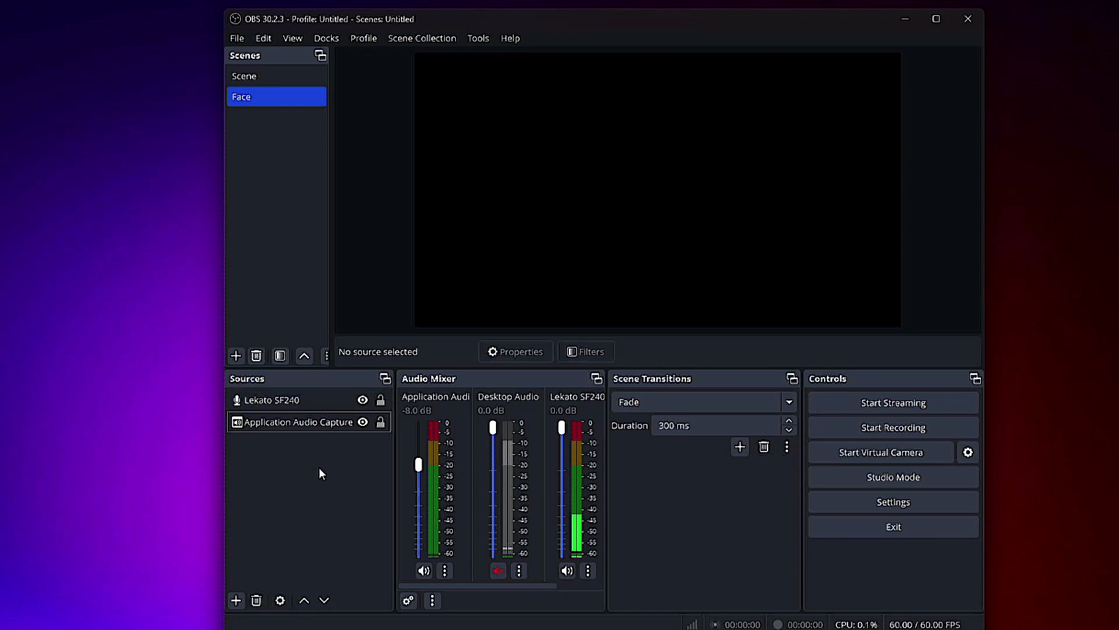
# Mute the Application Audio Capture mixer channel in the Face scene and unmute it from the original scene.
pyautogui.click(260, 75)
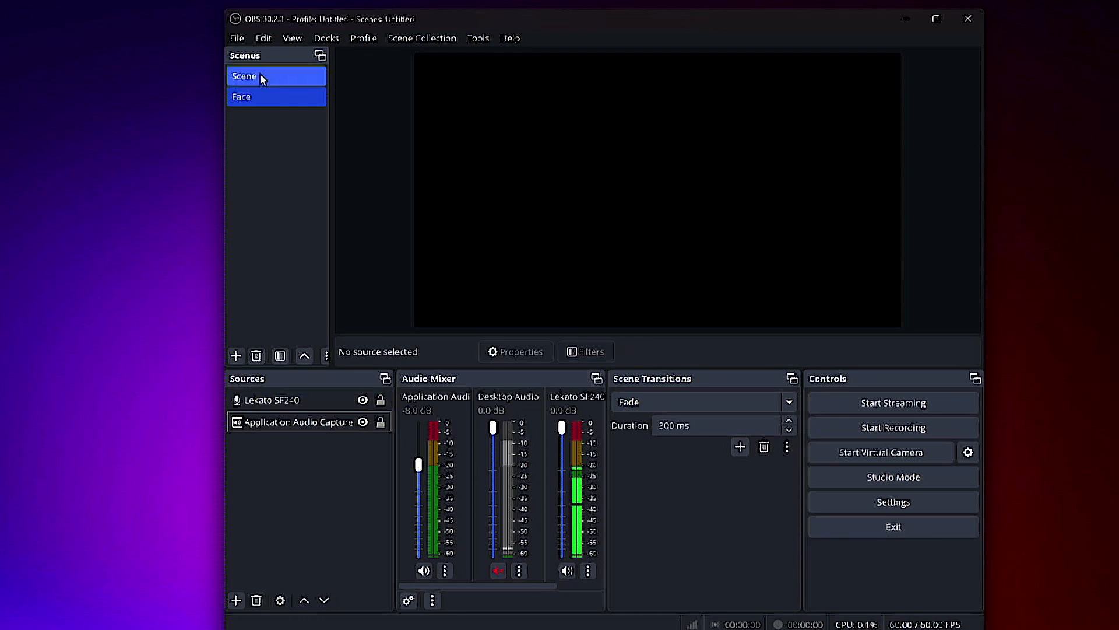
pyautogui.click(261, 100)
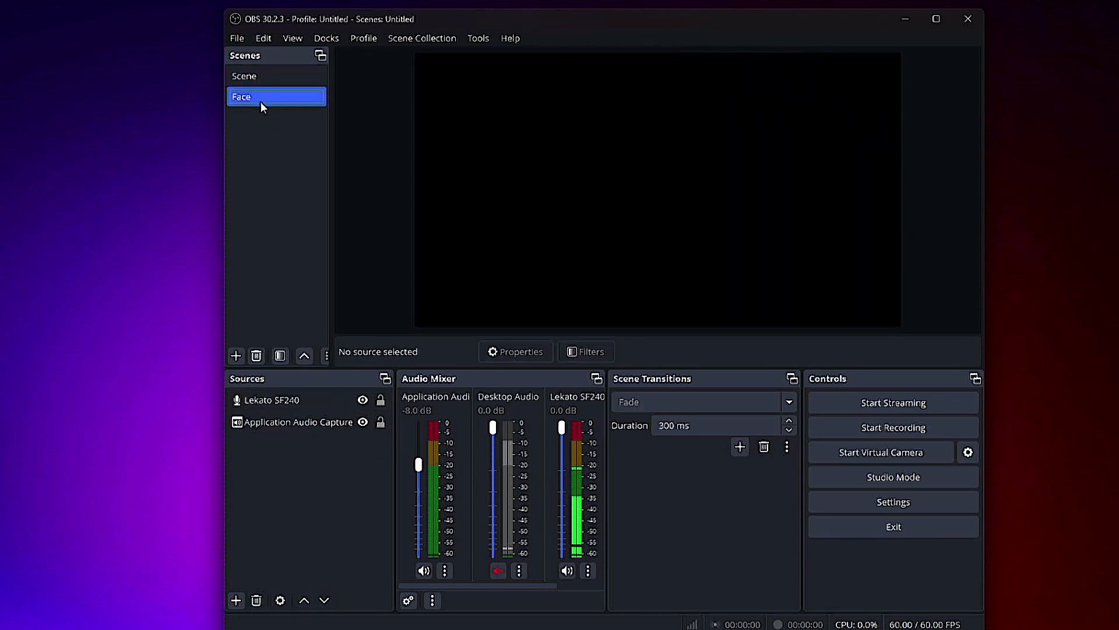
pyautogui.click(424, 570)
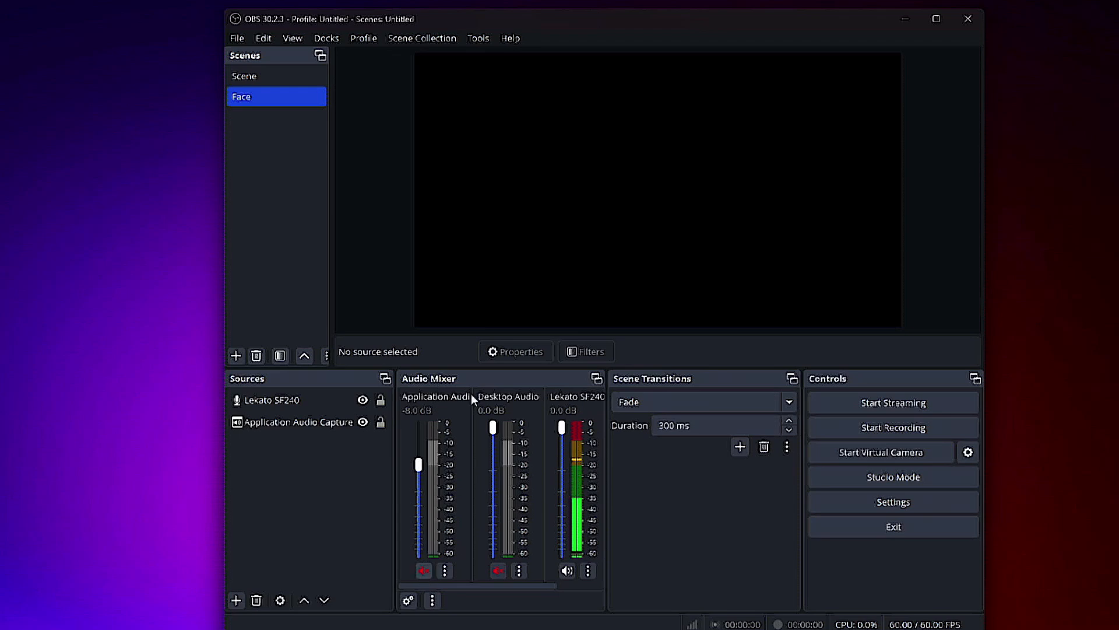
pyautogui.click(247, 77)
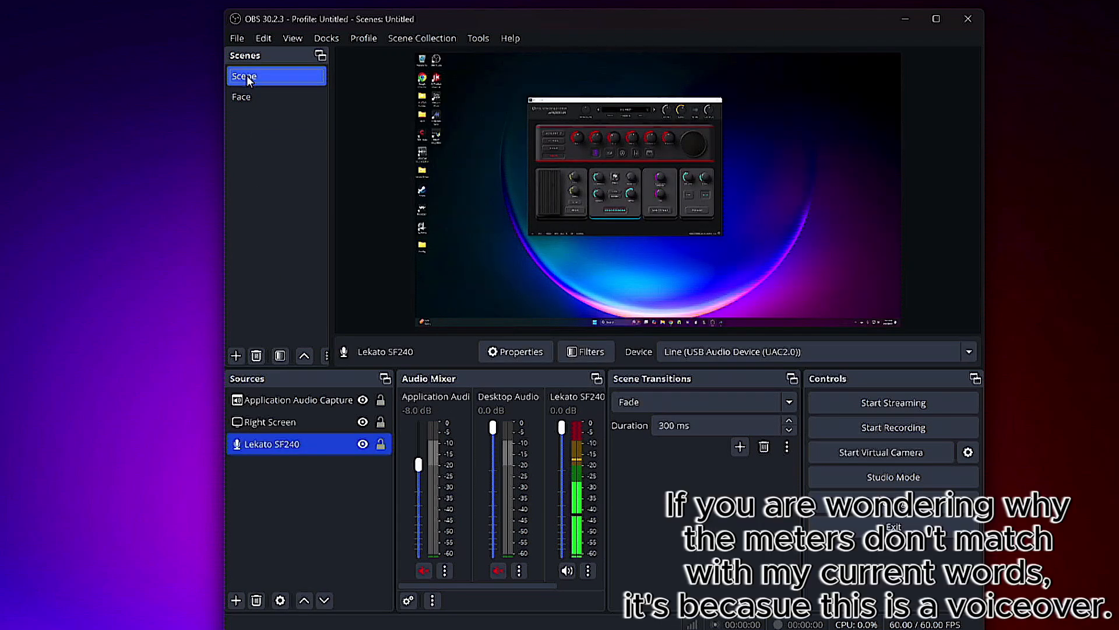
pyautogui.click(424, 571)
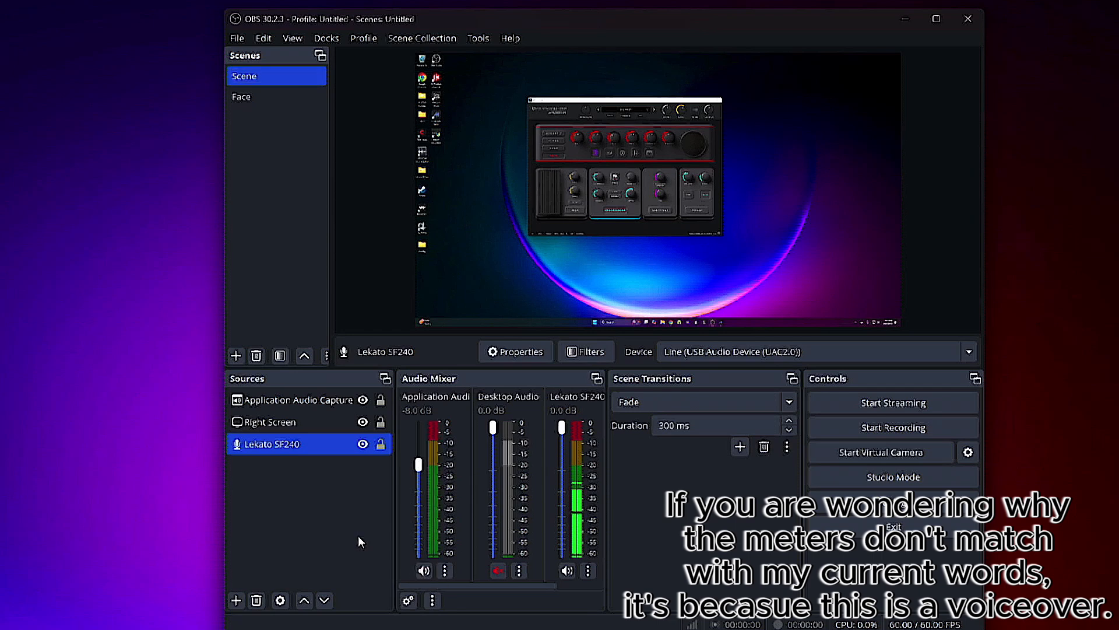
# Try to add a new Video Capture Device source named Face to the Face scene.
pyautogui.click(250, 97)
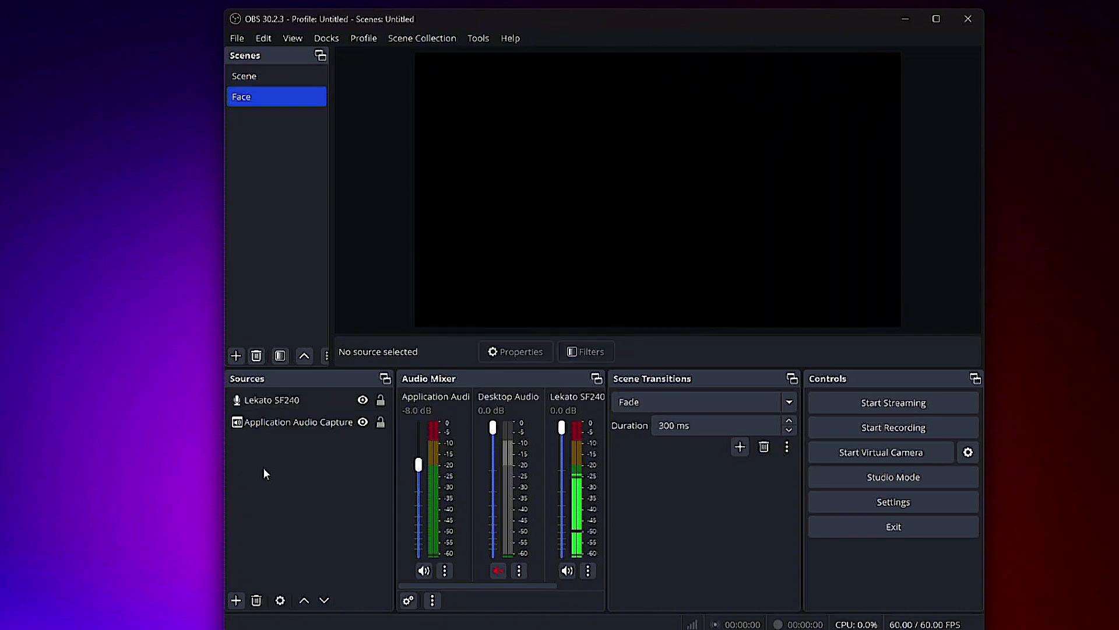
pyautogui.rightClick(277, 469)
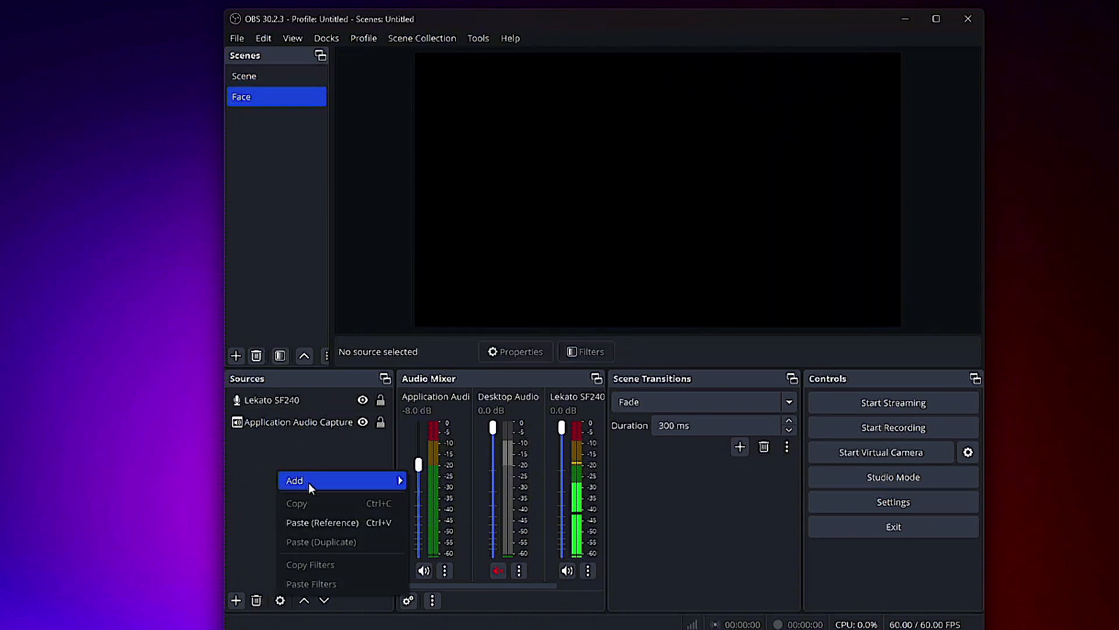
pyautogui.moveTo(309, 480)
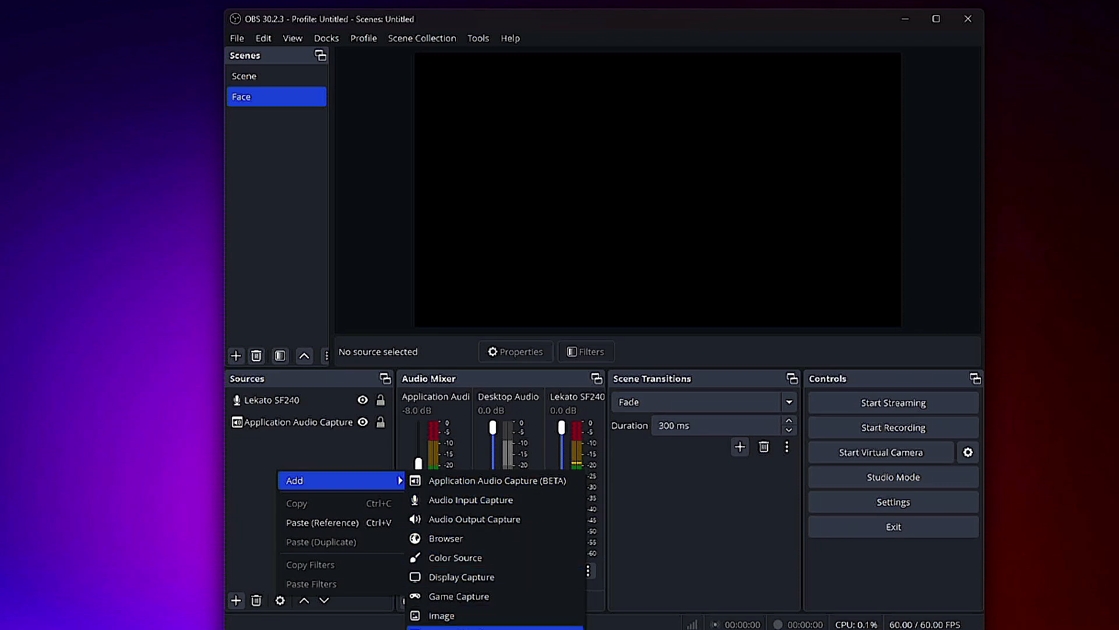
pyautogui.click(257, 390)
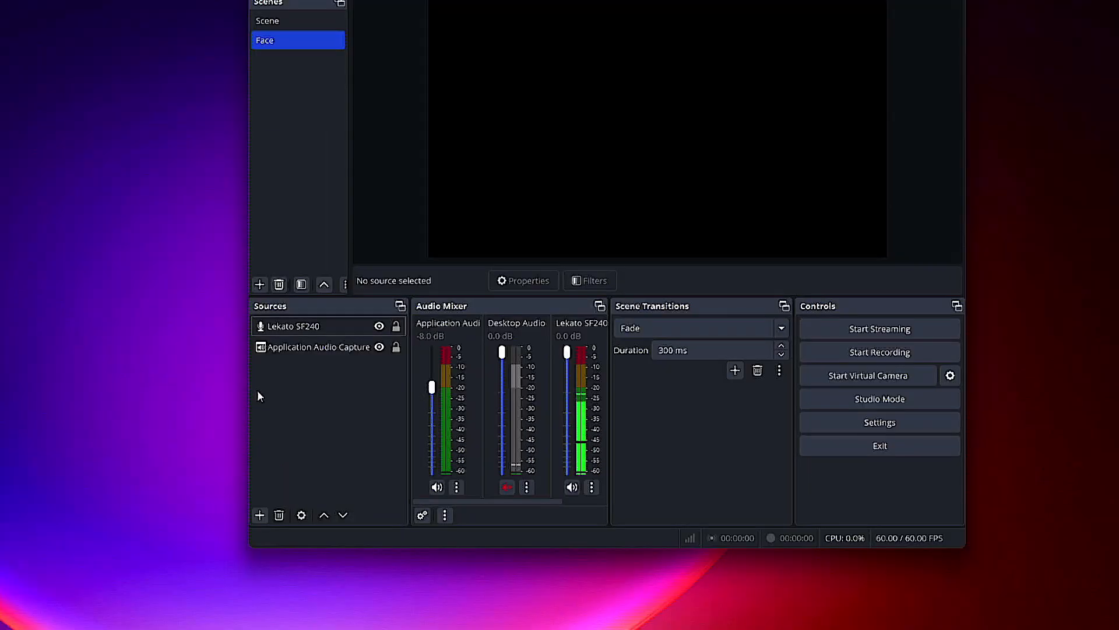
pyautogui.rightClick(296, 371)
pyautogui.moveTo(335, 385)
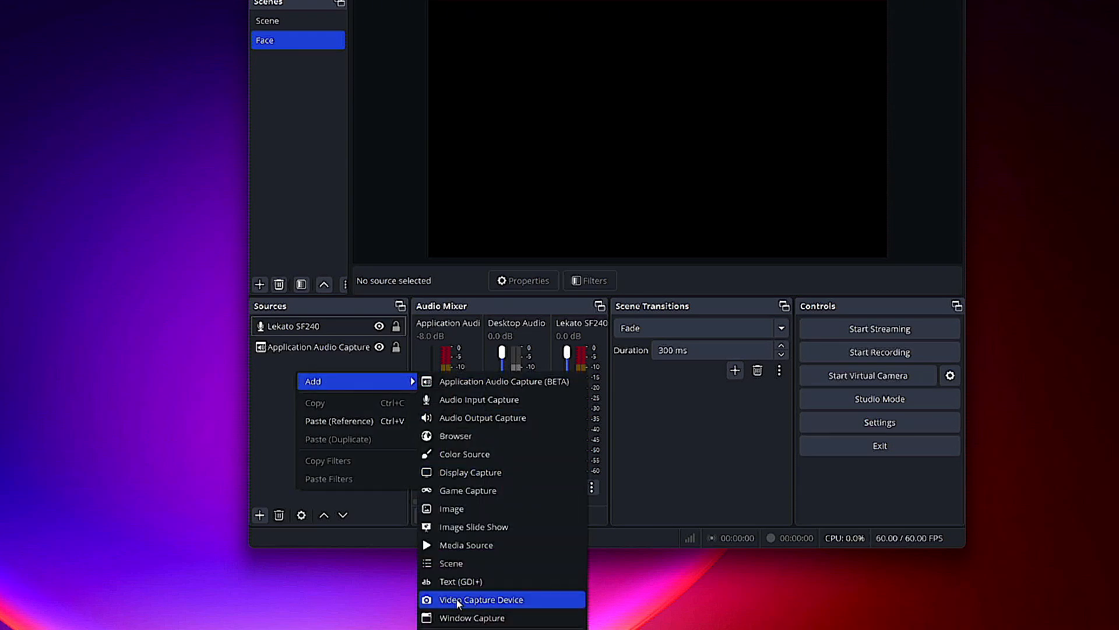
pyautogui.click(495, 600)
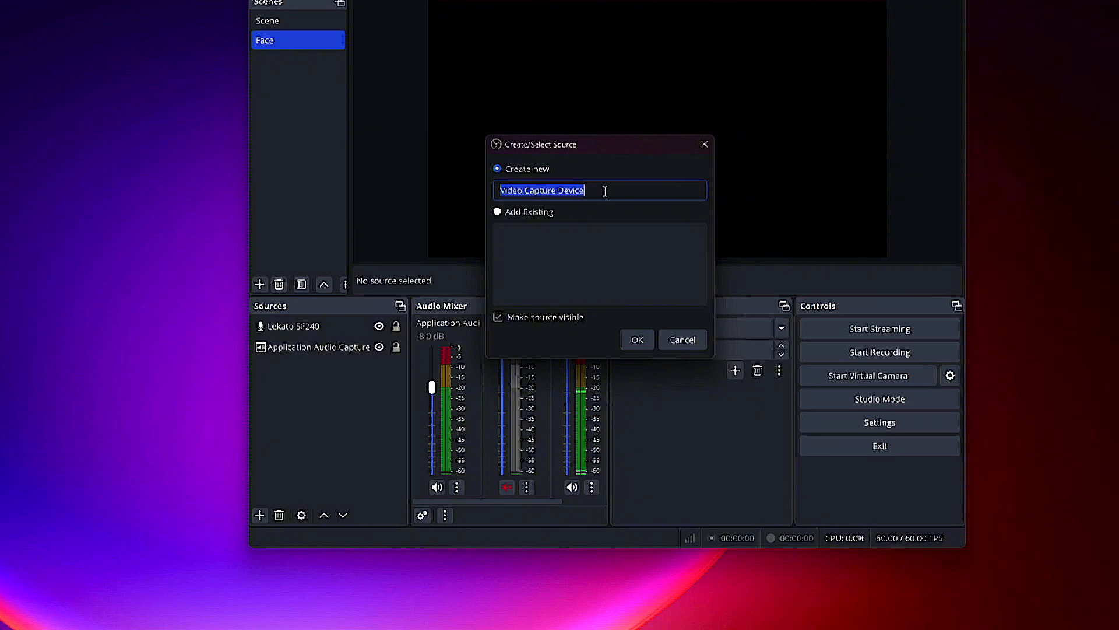
pyautogui.write('Fa')
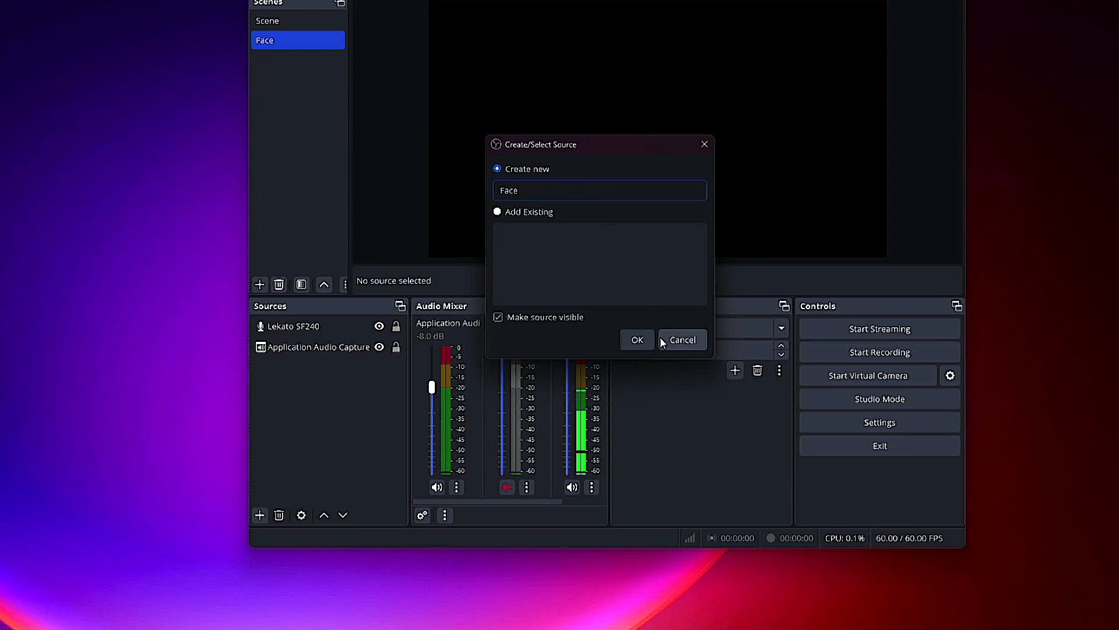
pyautogui.click(637, 340)
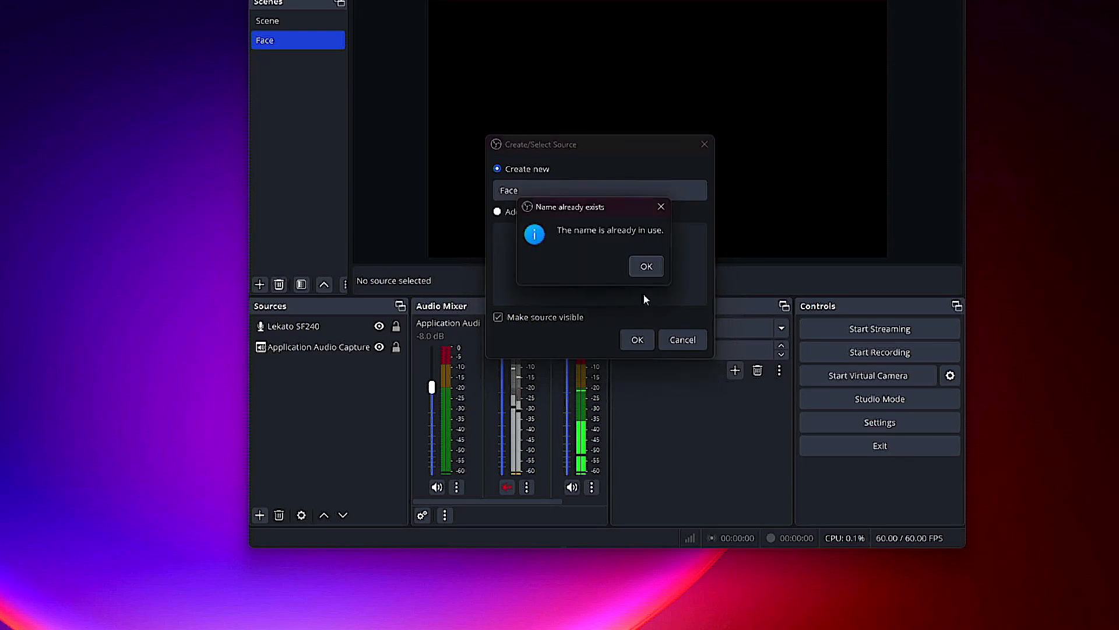
pyautogui.click(645, 265)
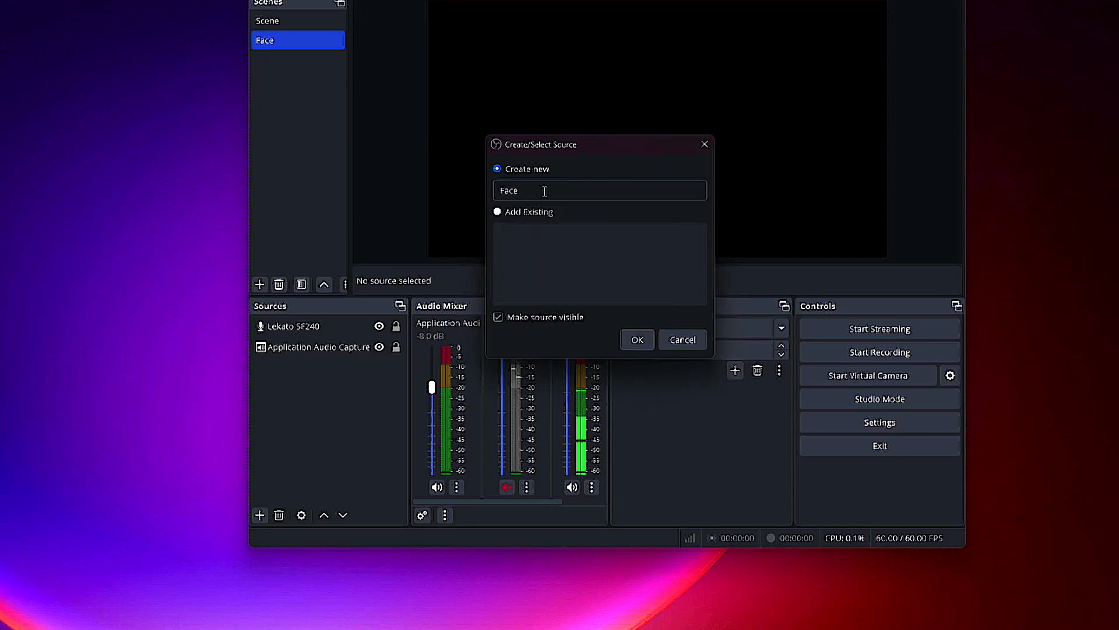
# Rename the new video capture source as BrioRoom and create it.
pyautogui.moveTo(538, 187); pyautogui.dragTo(500, 188)
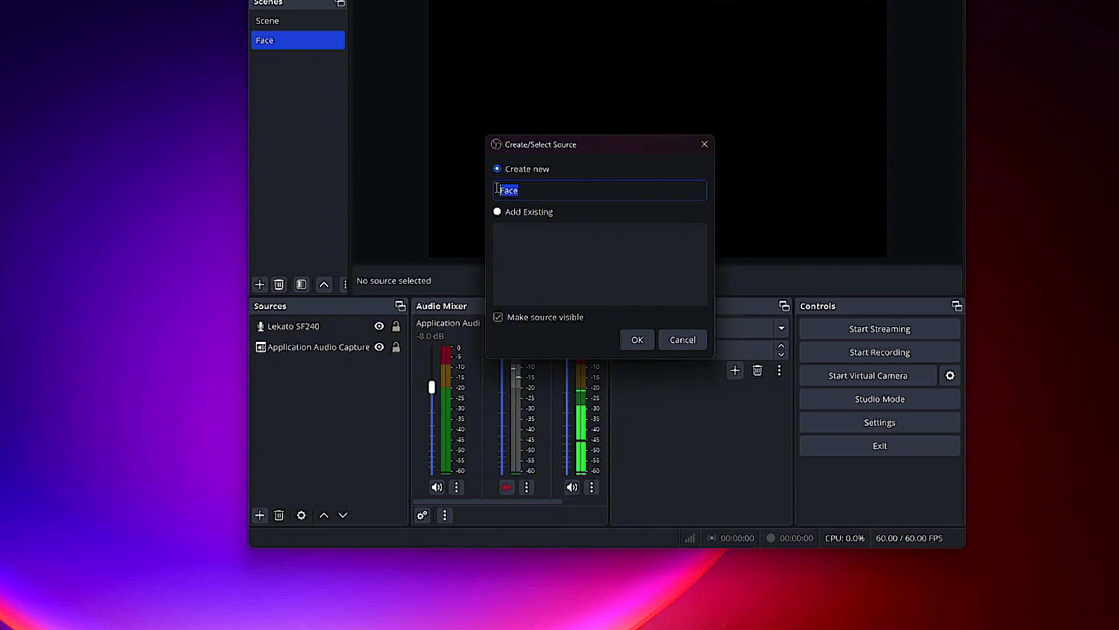
pyautogui.write('Br')
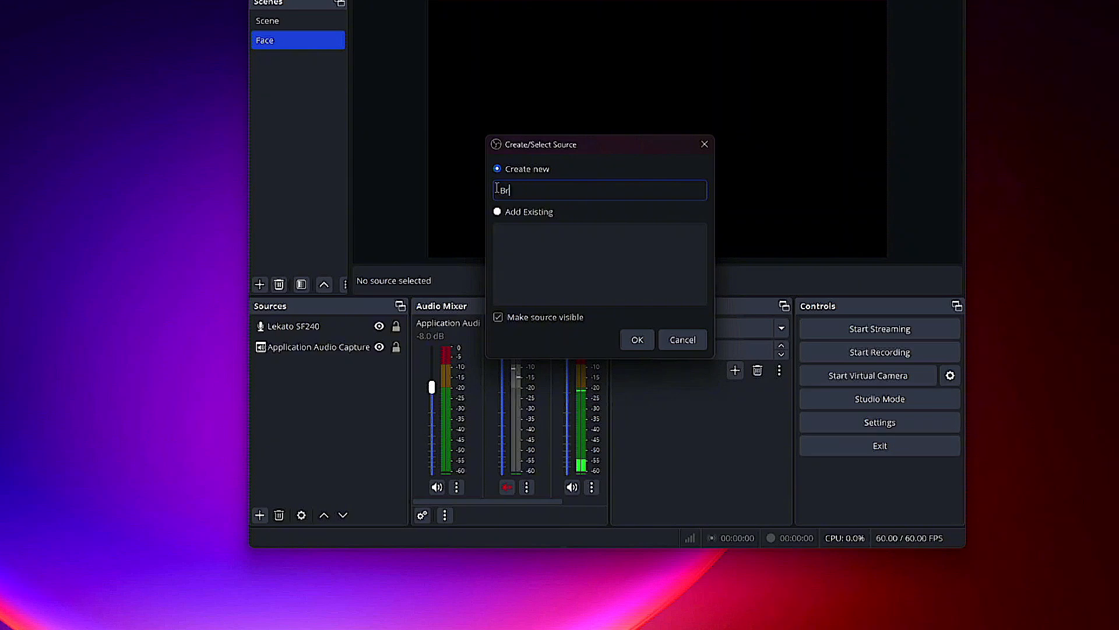
pyautogui.write('ioRoom')
pyautogui.click(628, 346)
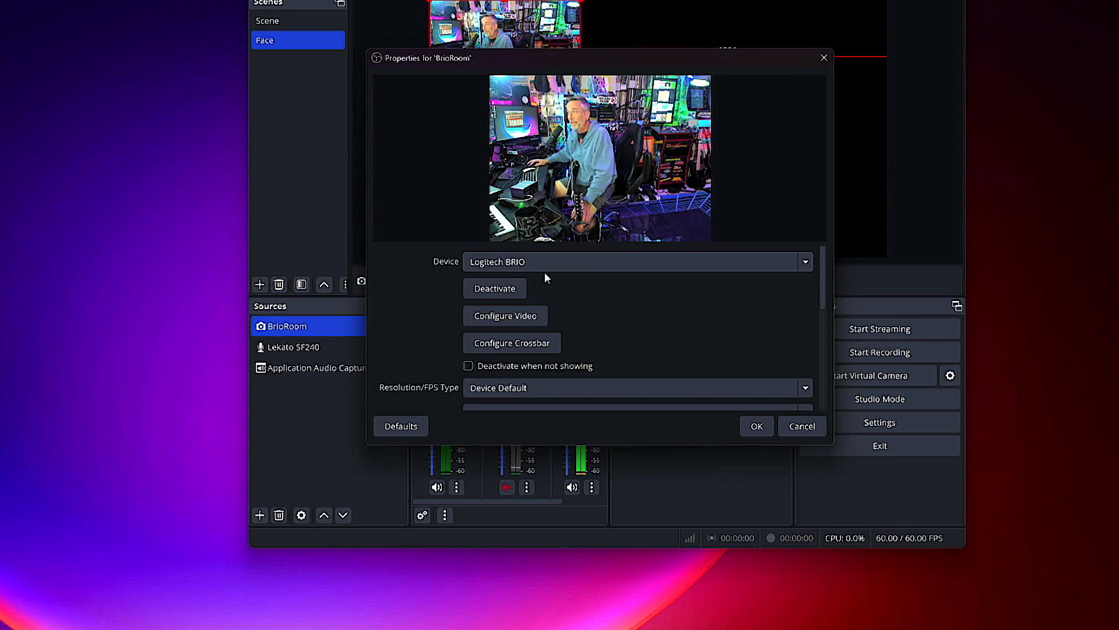
# Set the BrioRoom camera's Resolution/FPS Type to Custom with a 1920x1080 resolution and accept the properties.
pyautogui.scroll(-2, 607, 309)
pyautogui.click(492, 313)
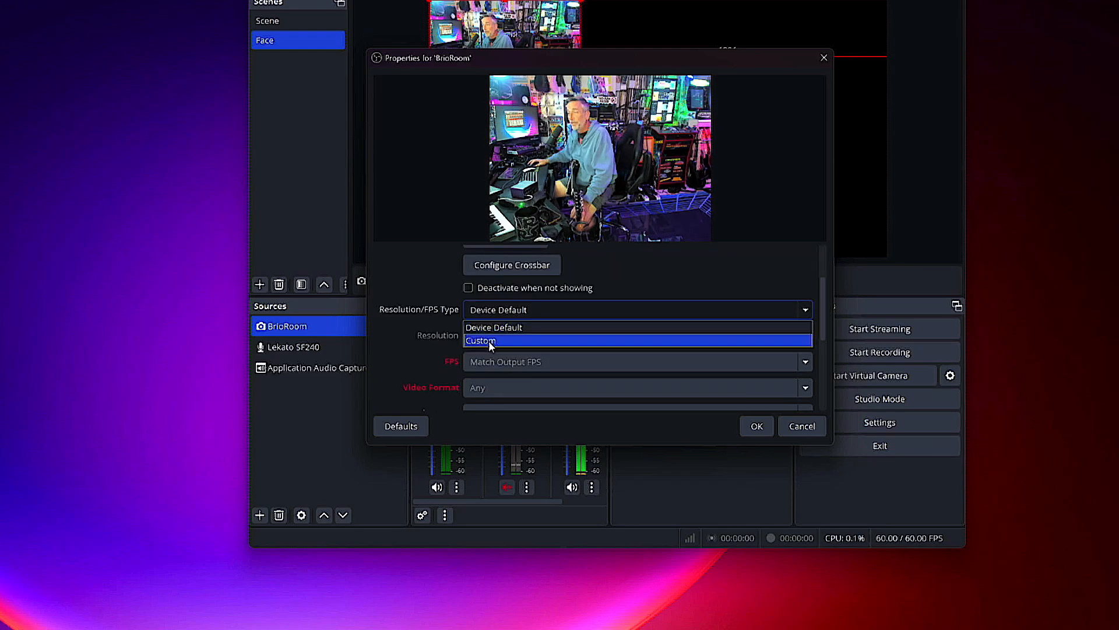
pyautogui.click(489, 340)
pyautogui.click(803, 337)
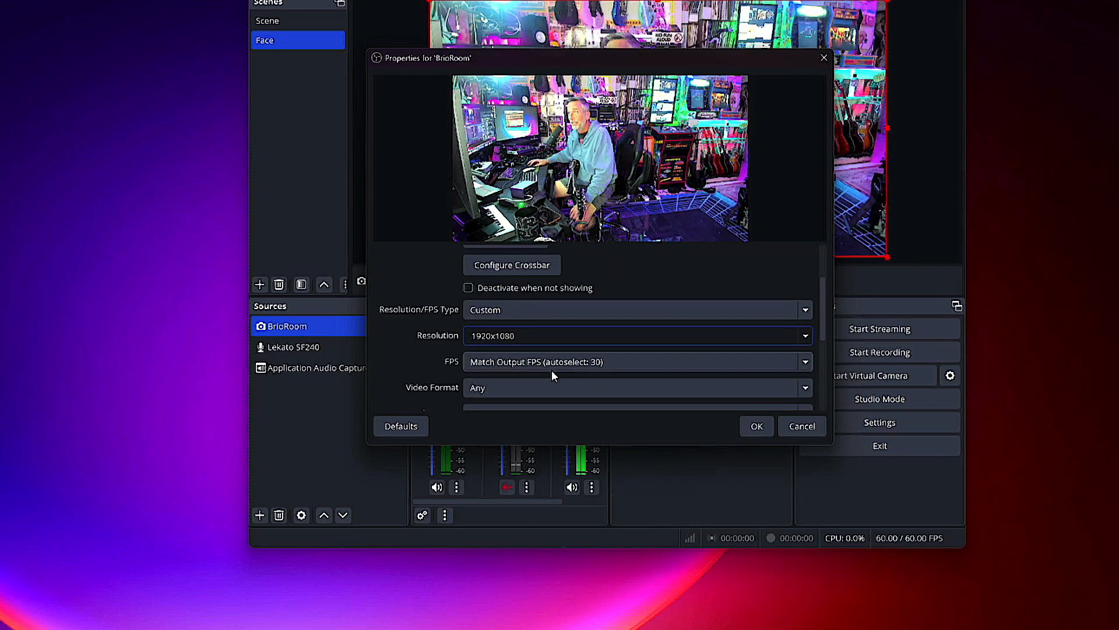
pyautogui.moveTo(824, 299); pyautogui.dragTo(675, 378)
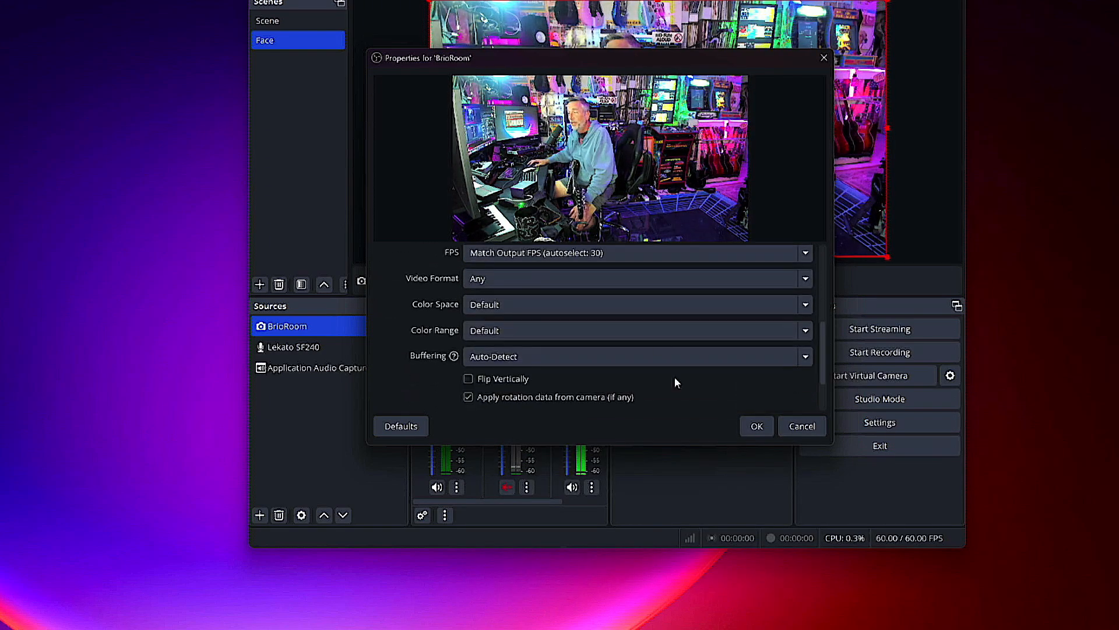
pyautogui.click(757, 426)
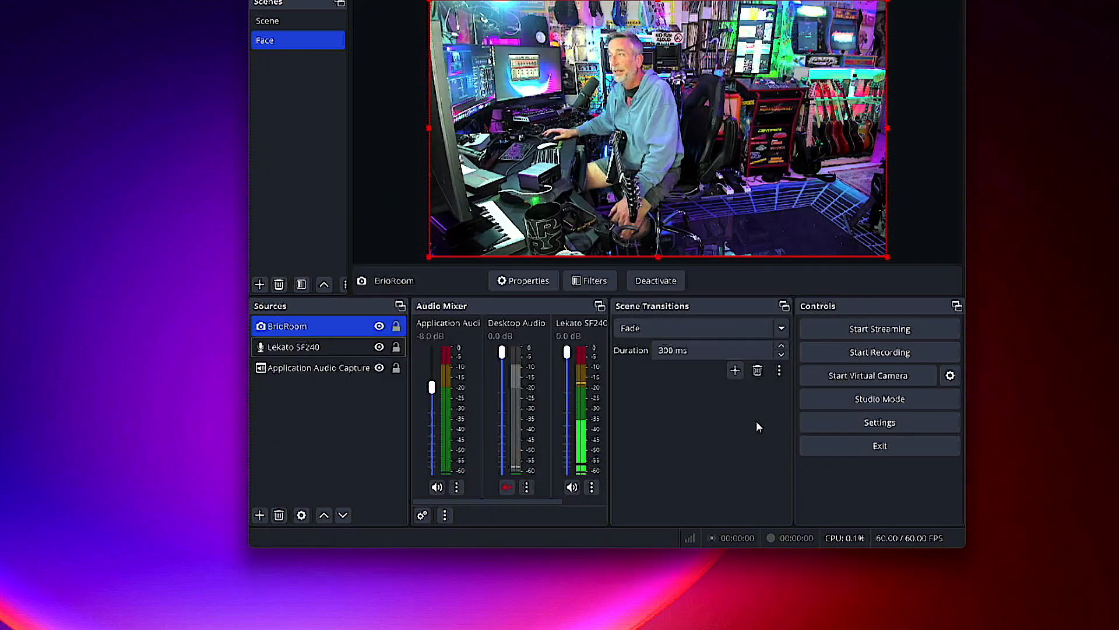
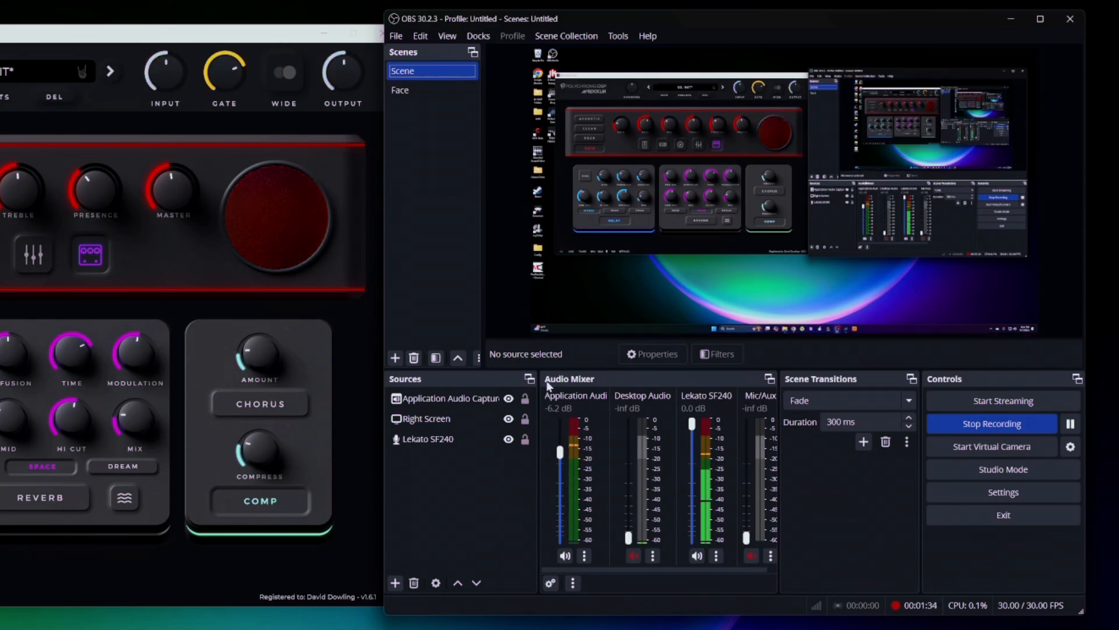
# Add a Noise Gate audio filter to the Lekato SF240 source in the original scene.
pyautogui.click(456, 401)
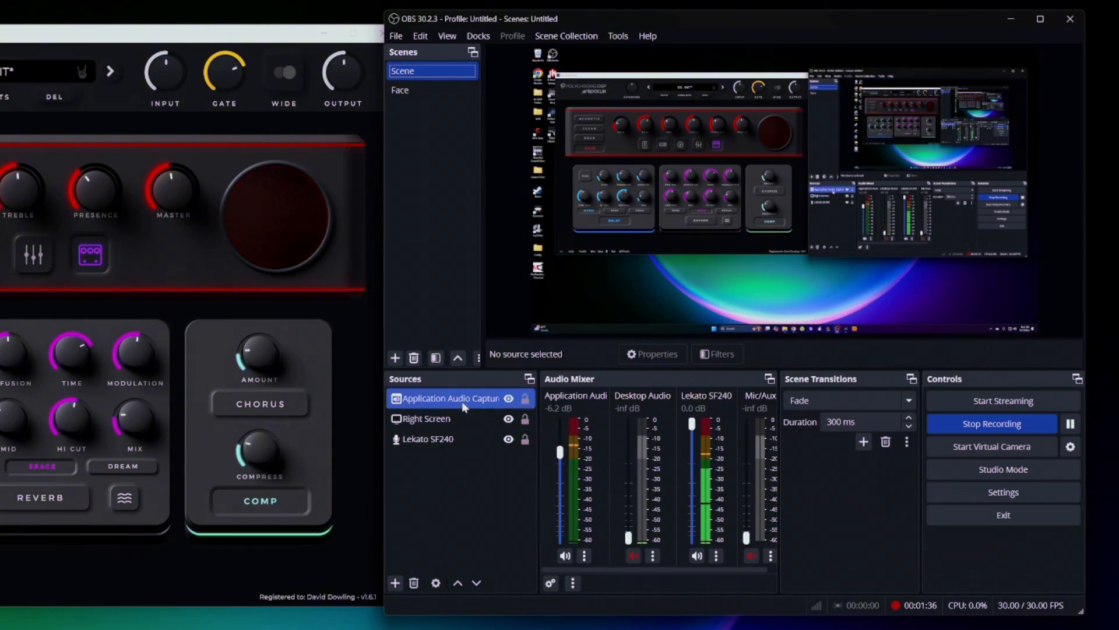
pyautogui.click(446, 439)
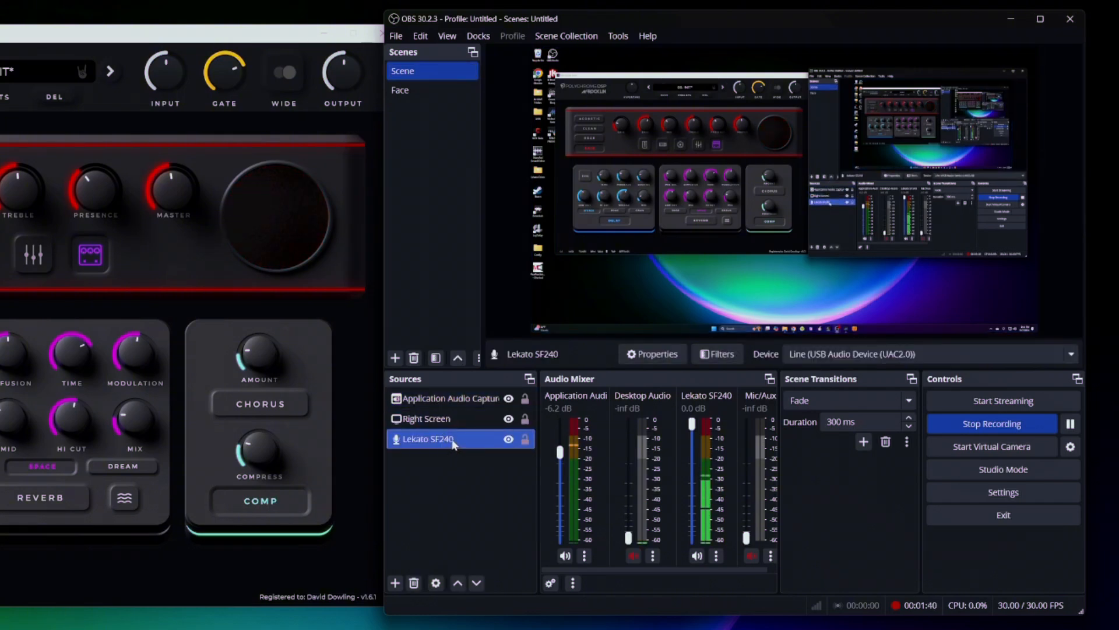
pyautogui.click(712, 355)
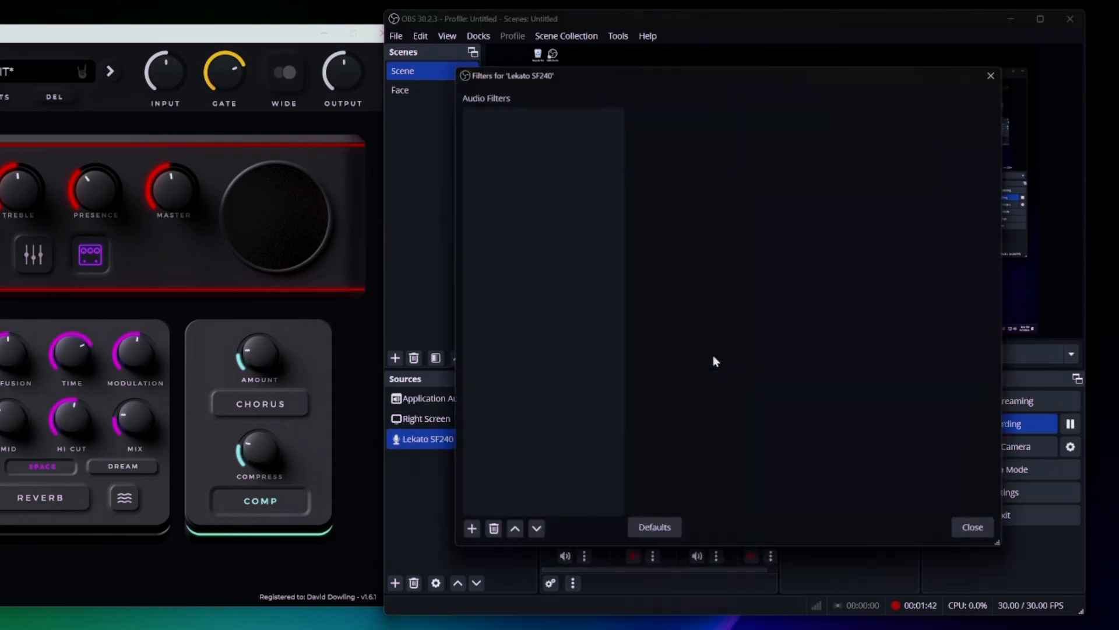
pyautogui.click(472, 528)
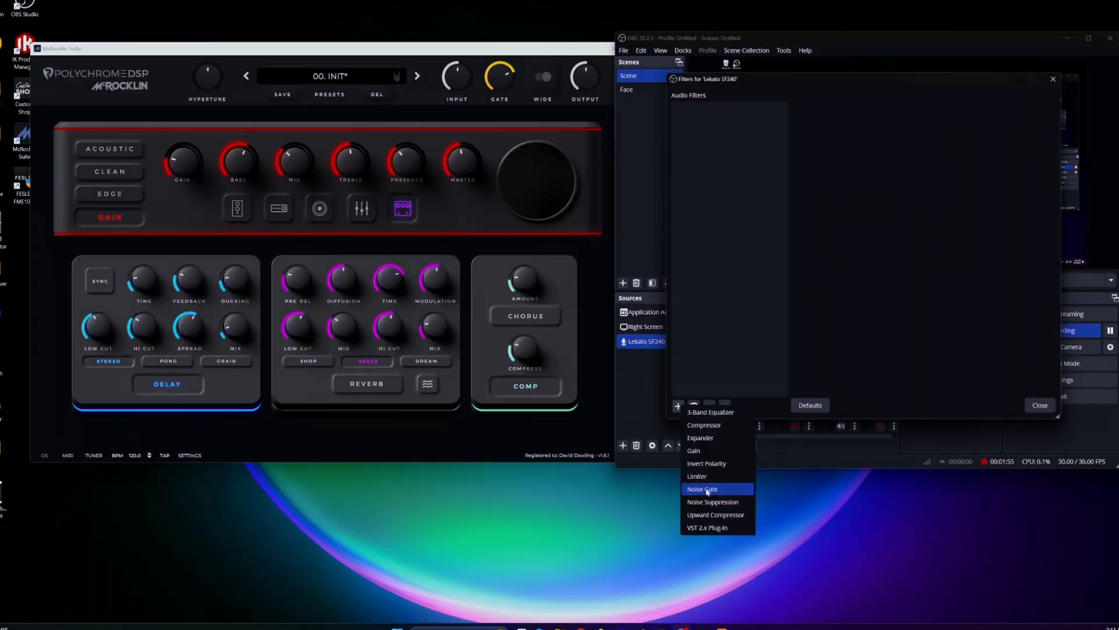
pyautogui.click(513, 629)
pyautogui.click(840, 261)
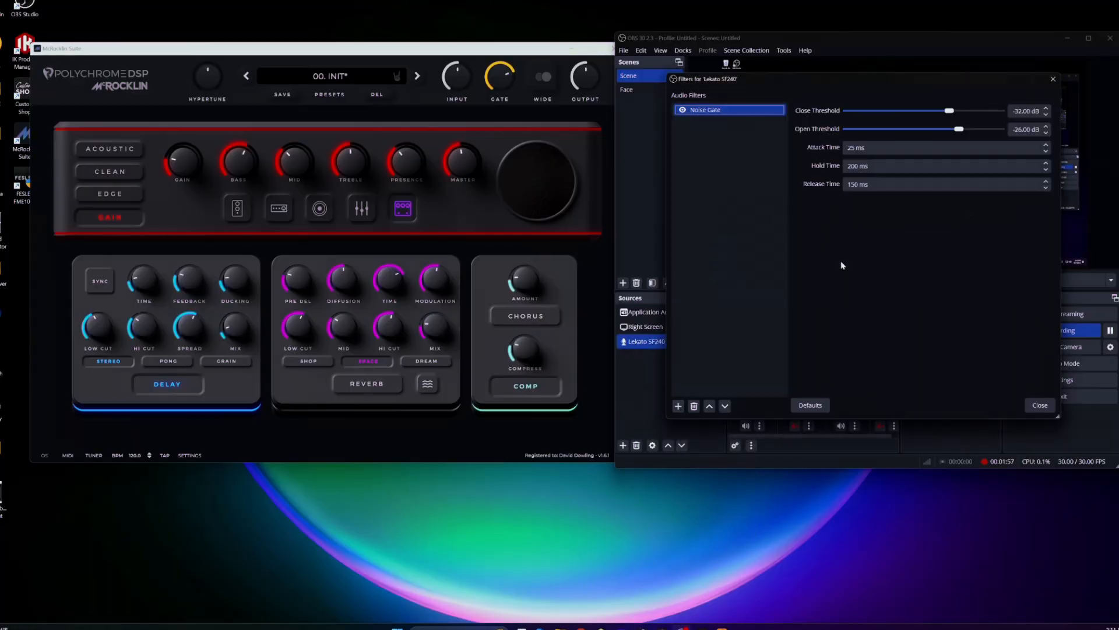
# Move the filters window off the mixer and set the noise gate's close threshold to -62 dB and open threshold to -48 dB.
pyautogui.moveTo(938, 80); pyautogui.dragTo(543, 78)
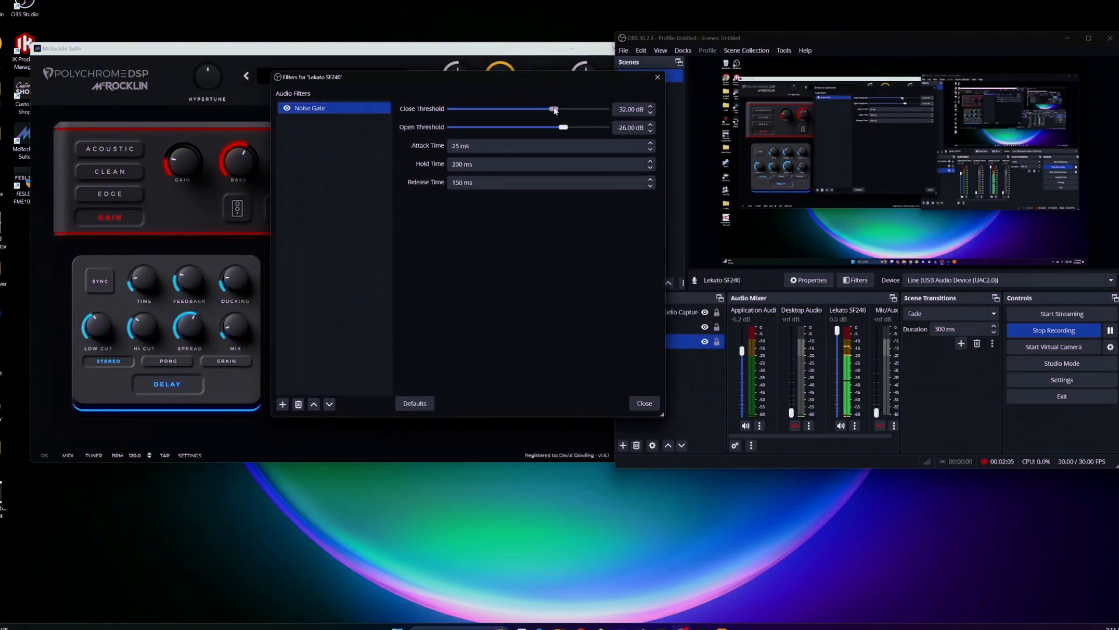
pyautogui.moveTo(551, 111); pyautogui.dragTo(527, 111)
pyautogui.moveTo(563, 128); pyautogui.dragTo(538, 129)
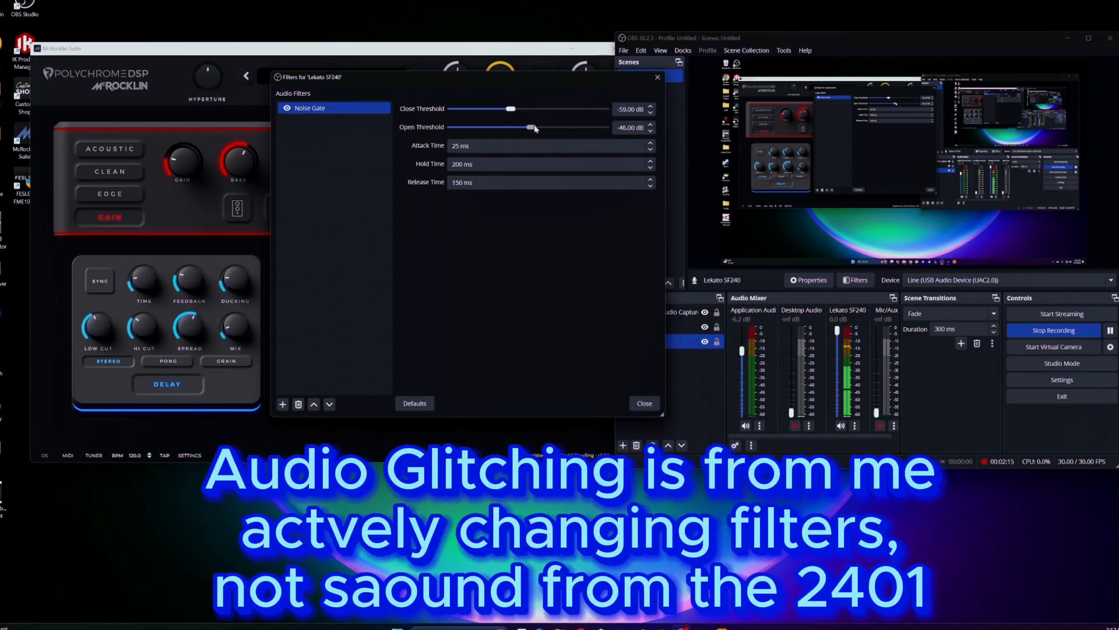
pyautogui.moveTo(508, 111); pyautogui.dragTo(504, 110)
pyautogui.moveTo(504, 109); pyautogui.dragTo(502, 112)
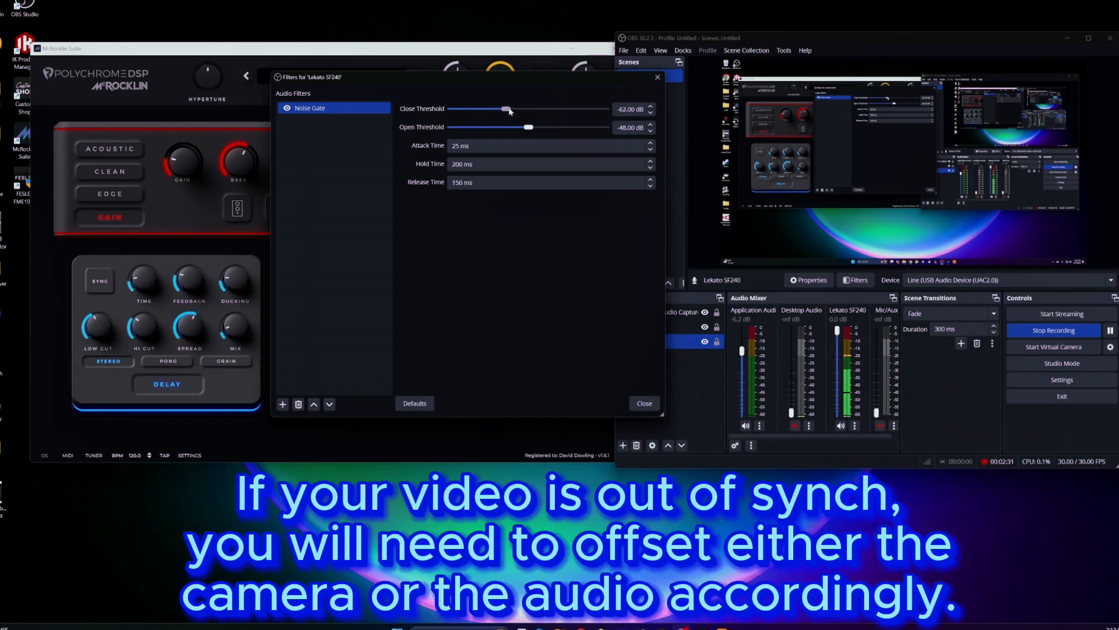
# Set the noise gate's close threshold to -56 dB and compare the Lekato SF240 signal with the filter off and on, with the application audio muted.
pyautogui.moveTo(509, 111); pyautogui.dragTo(516, 113)
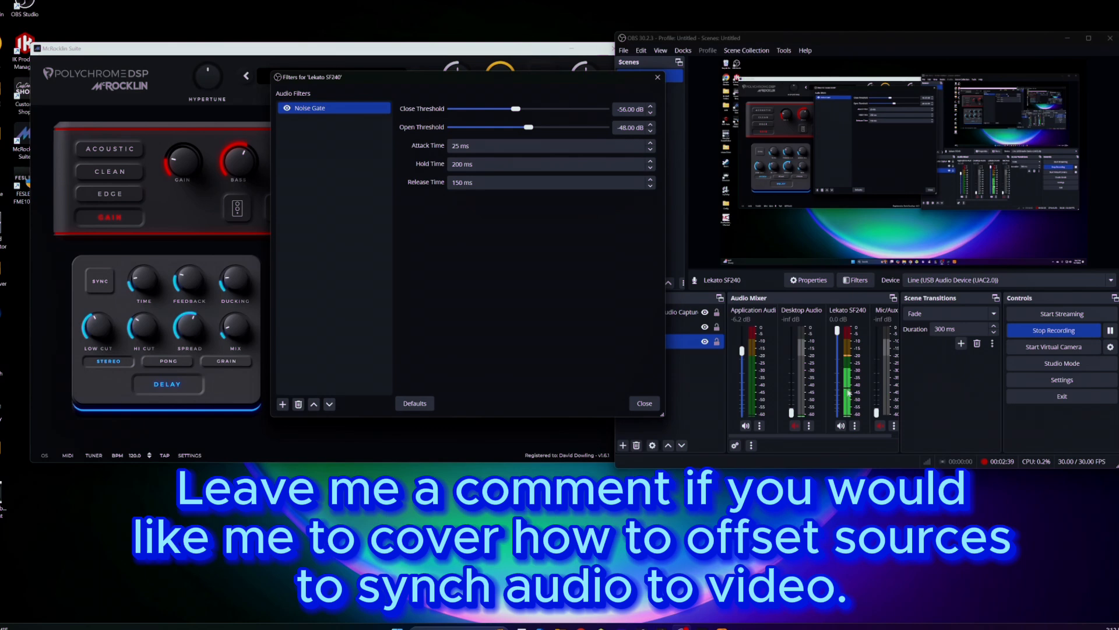
pyautogui.click(285, 109)
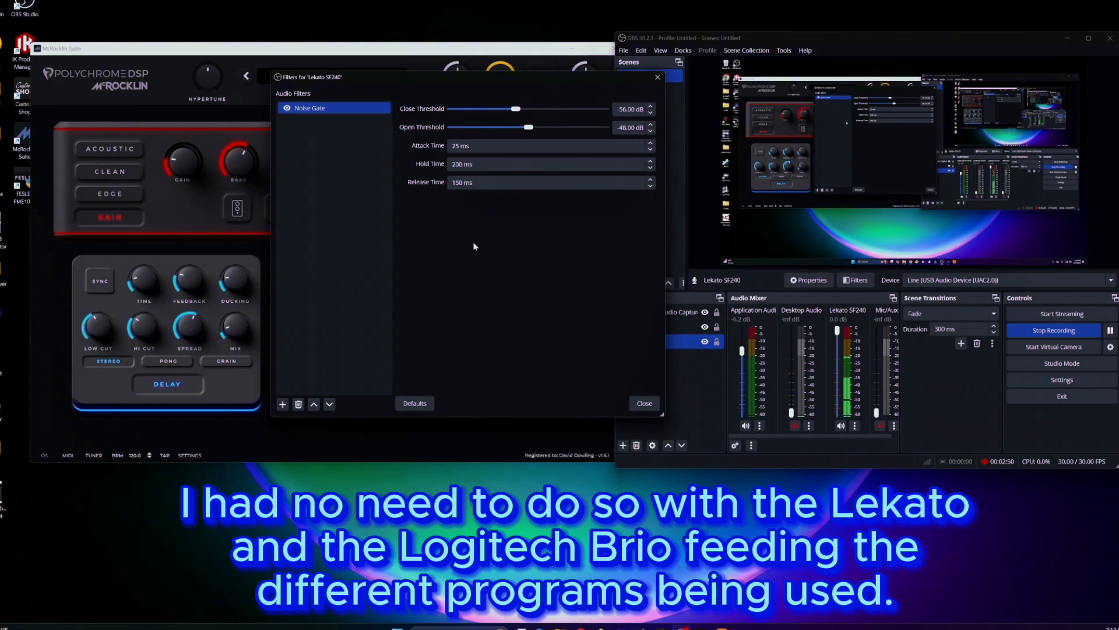
pyautogui.click(746, 426)
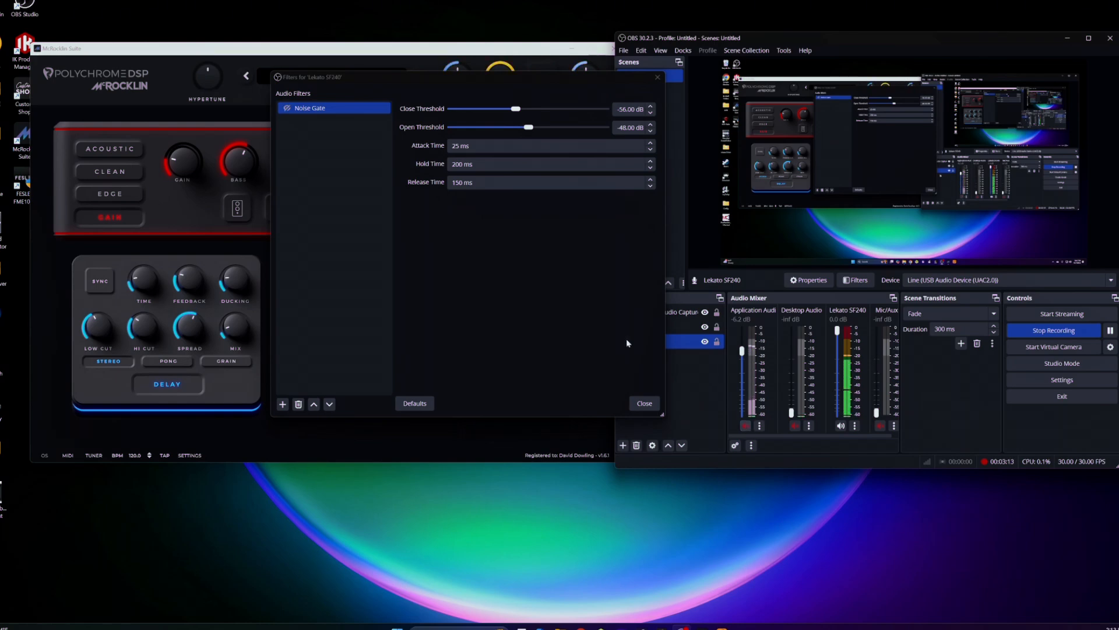
pyautogui.click(301, 108)
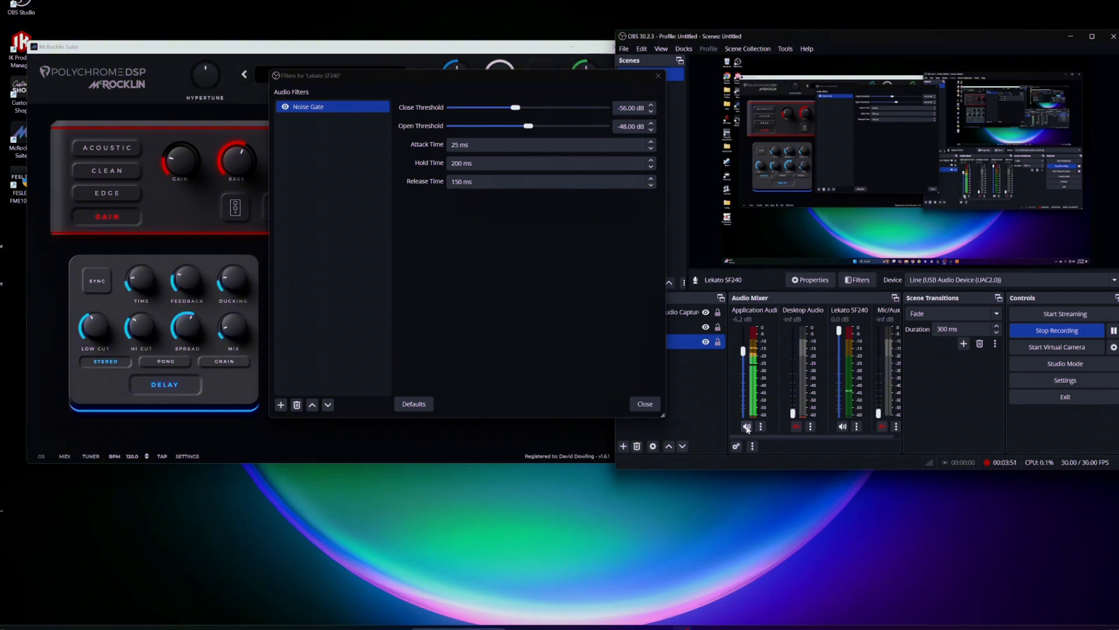
pyautogui.click(658, 76)
# Check the Face scene and copy the Application Audio Capture, Right Screen and Lekato SF240 sources from the original scene.
pyautogui.click(639, 90)
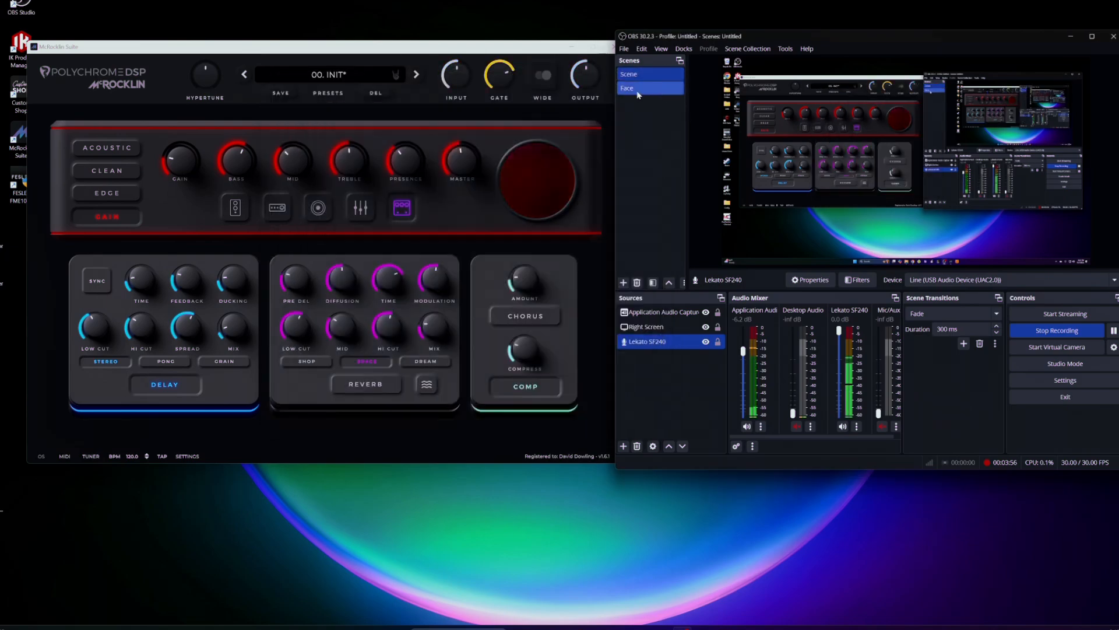
pyautogui.click(639, 91)
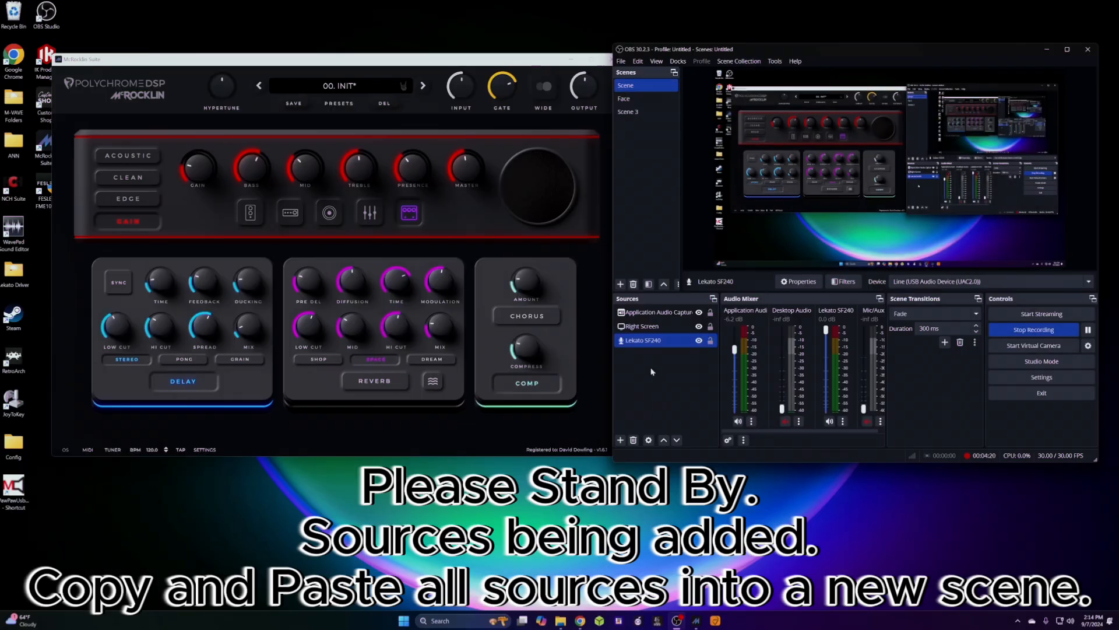
pyautogui.keyDown('shift'); pyautogui.click(642, 313); pyautogui.keyUp('shift')
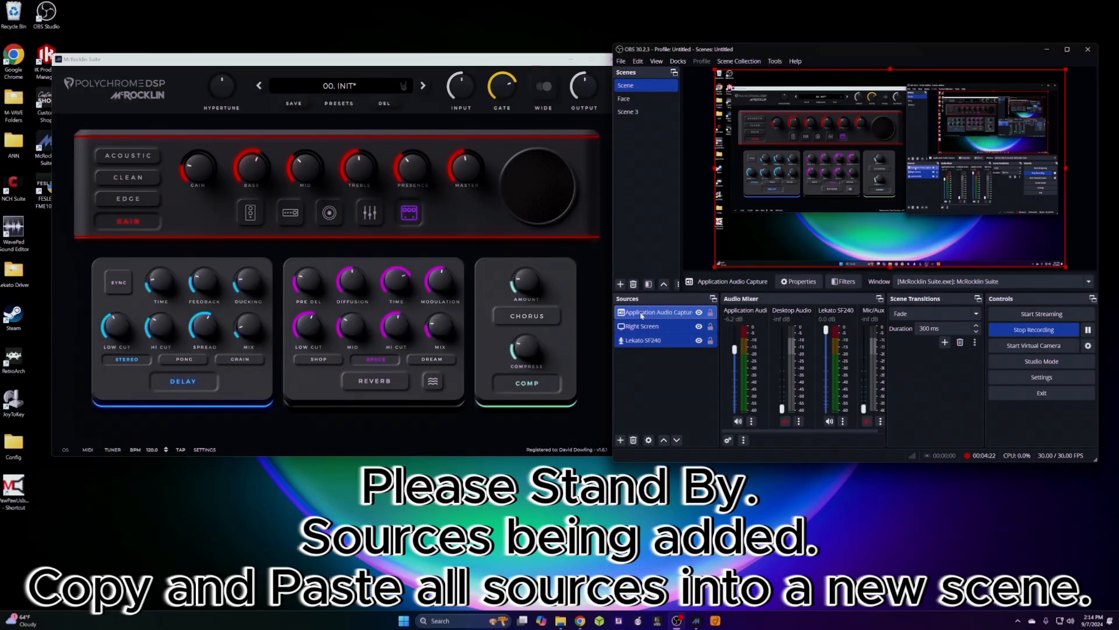
pyautogui.rightClick(642, 313)
pyautogui.click(665, 350)
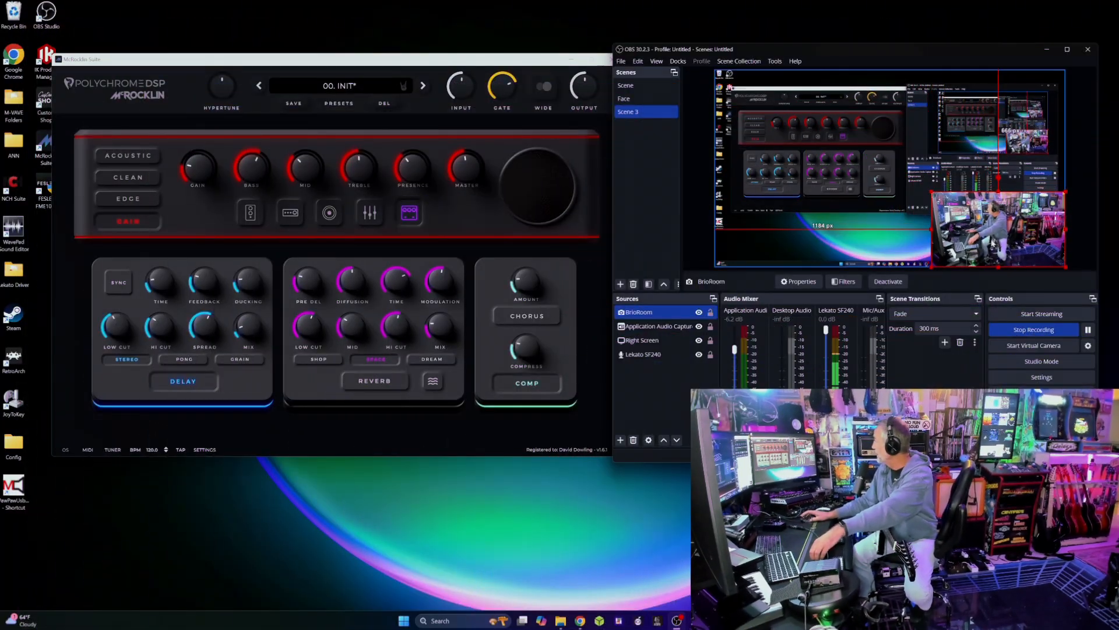
# Shrink the BrioRoom camera overlay slightly and place it in the lower-right corner of the Scene 3 canvas.
pyautogui.moveTo(993, 243); pyautogui.dragTo(943, 206)
pyautogui.moveTo(881, 155); pyautogui.dragTo(891, 160)
pyautogui.moveTo(950, 202); pyautogui.dragTo(1004, 247)
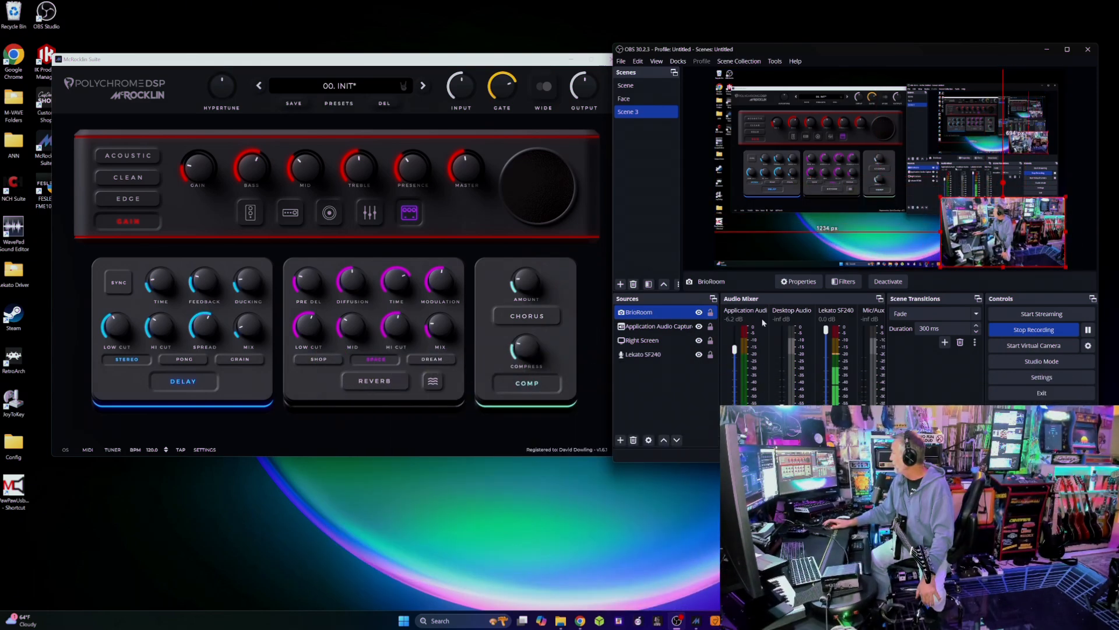
# Hide and show the BrioRoom source repeatedly to check its visibility over the screen capture.
pyautogui.click(699, 312)
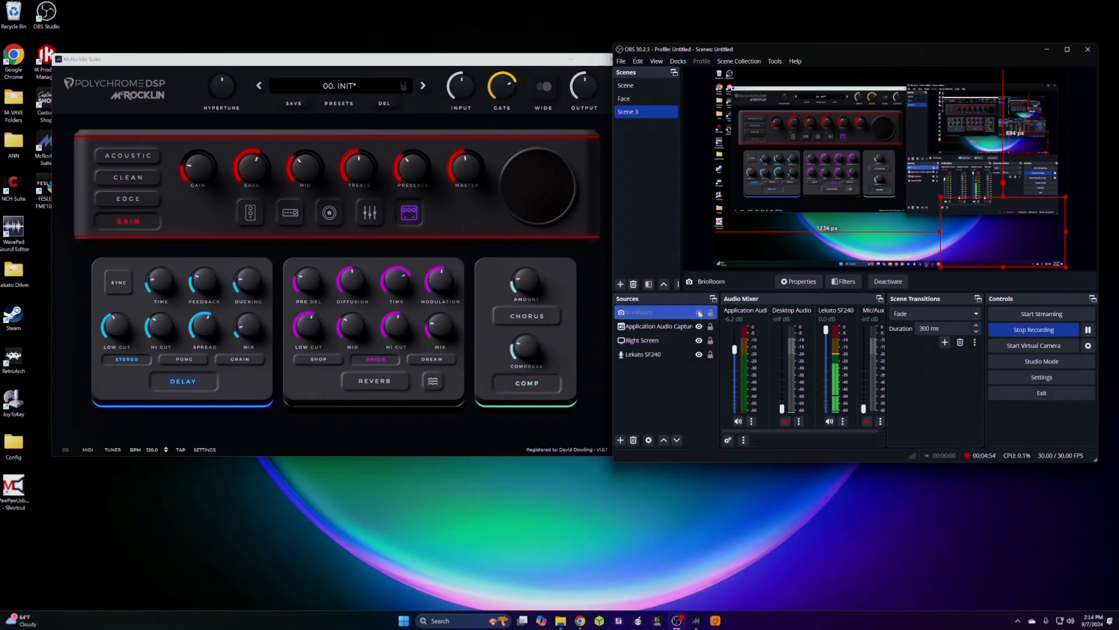
pyautogui.click(699, 313)
pyautogui.click(699, 313)
pyautogui.click(699, 313)
# Move the Right Screen source above BrioRoom in Scene 3, and return BrioRoom to the top of the source order.
pyautogui.moveTo(641, 339); pyautogui.dragTo(643, 308)
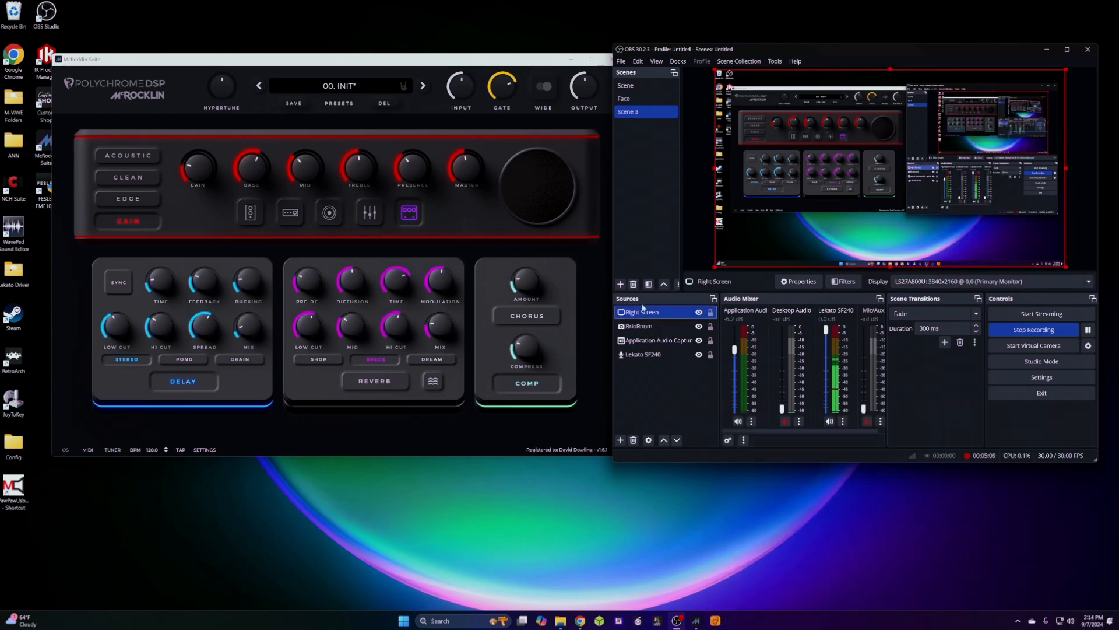
pyautogui.click(648, 327)
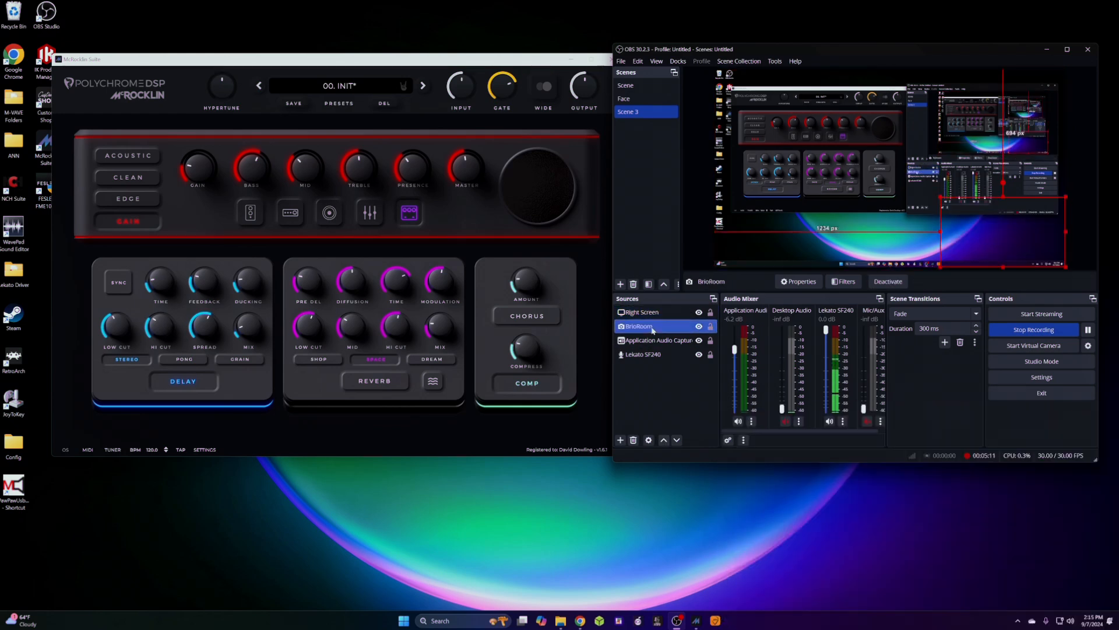
pyautogui.click(700, 327)
pyautogui.click(677, 440)
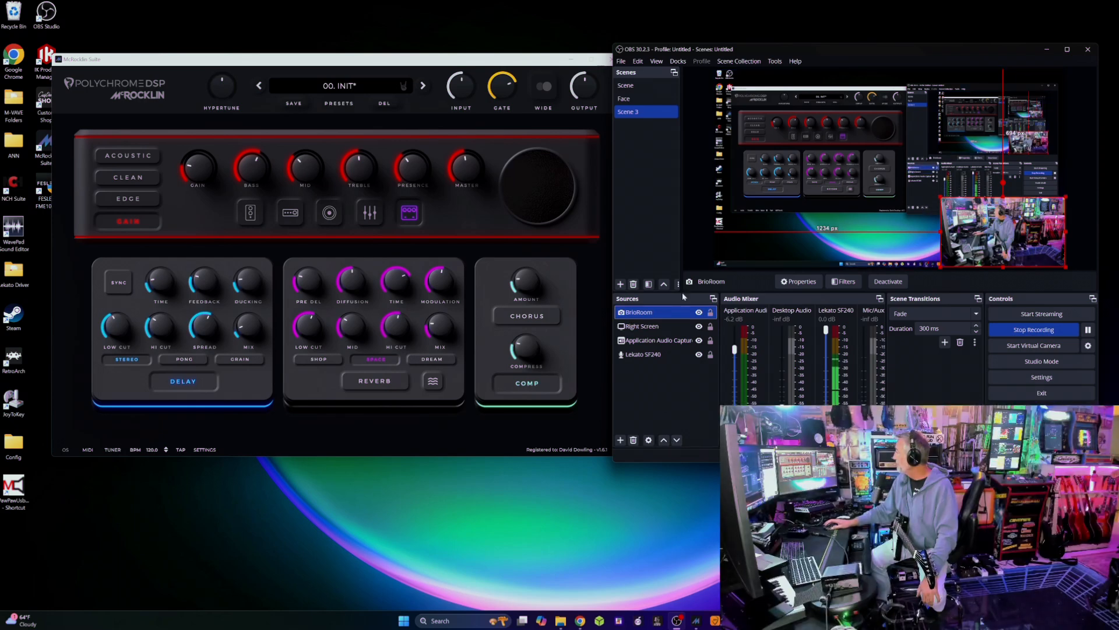